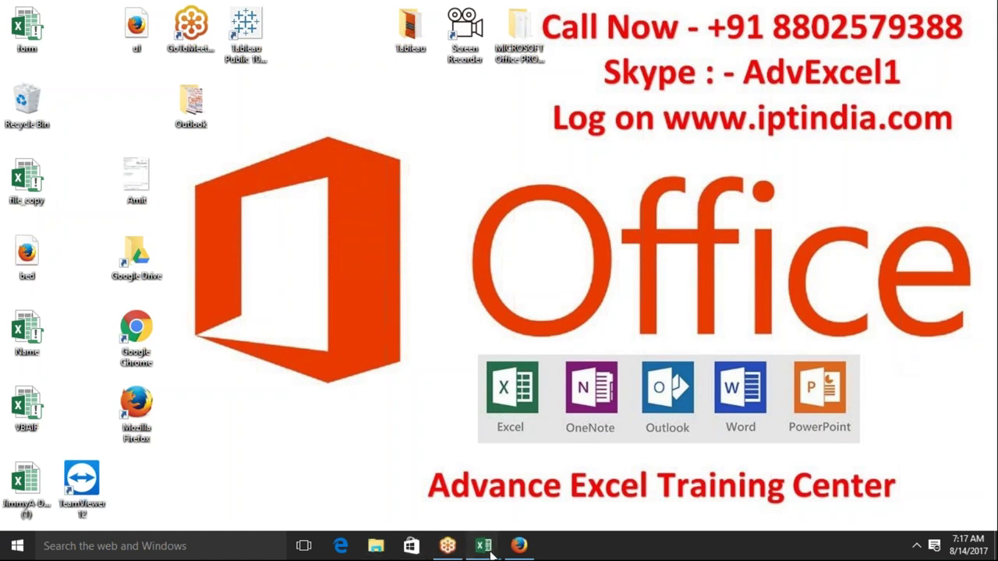
# Bring up the VLookup workbook and look through its Data3, Data1 and Data2 sheets
pyautogui.click(440, 495)
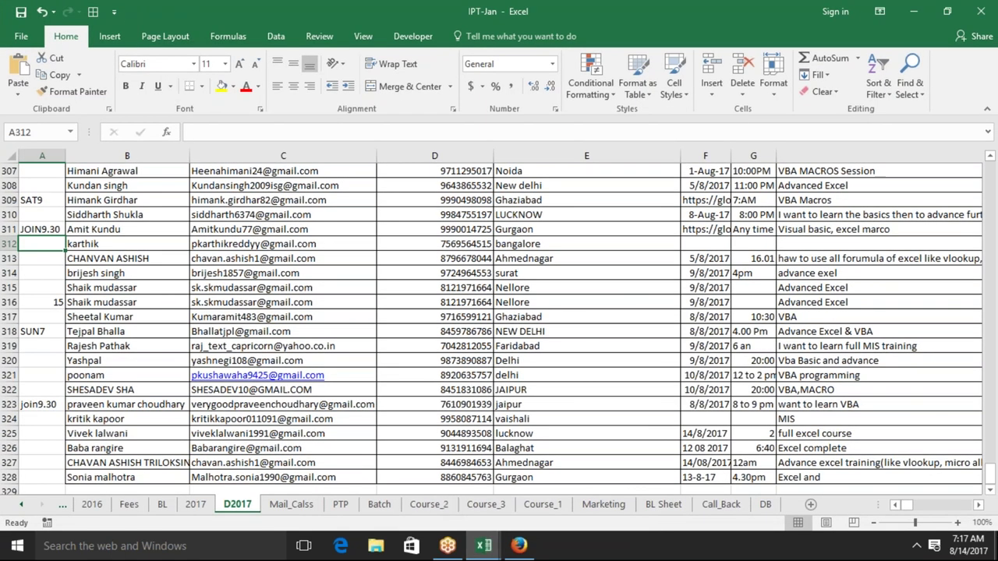
pyautogui.moveTo(483, 546)
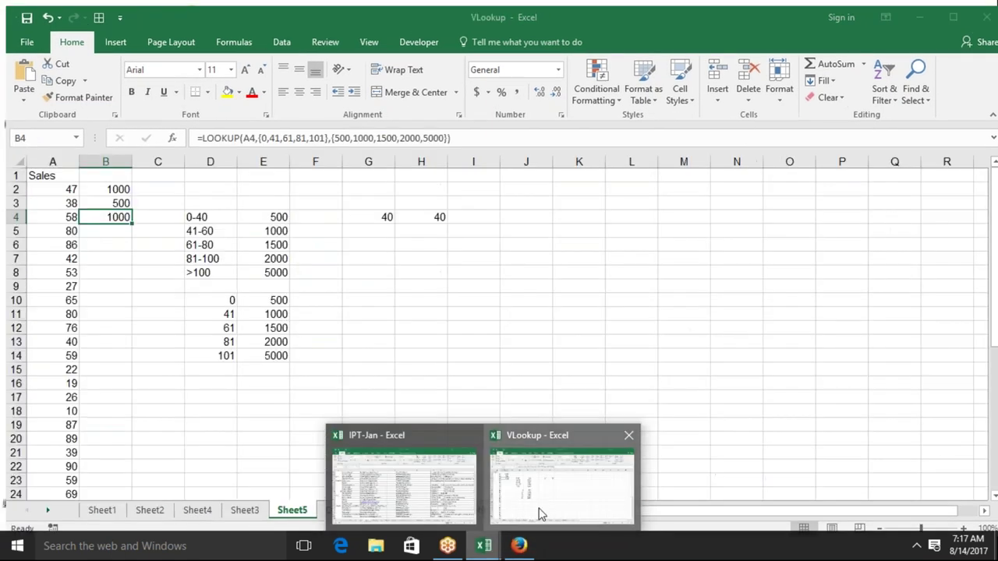
pyautogui.click(539, 513)
pyautogui.click(331, 505)
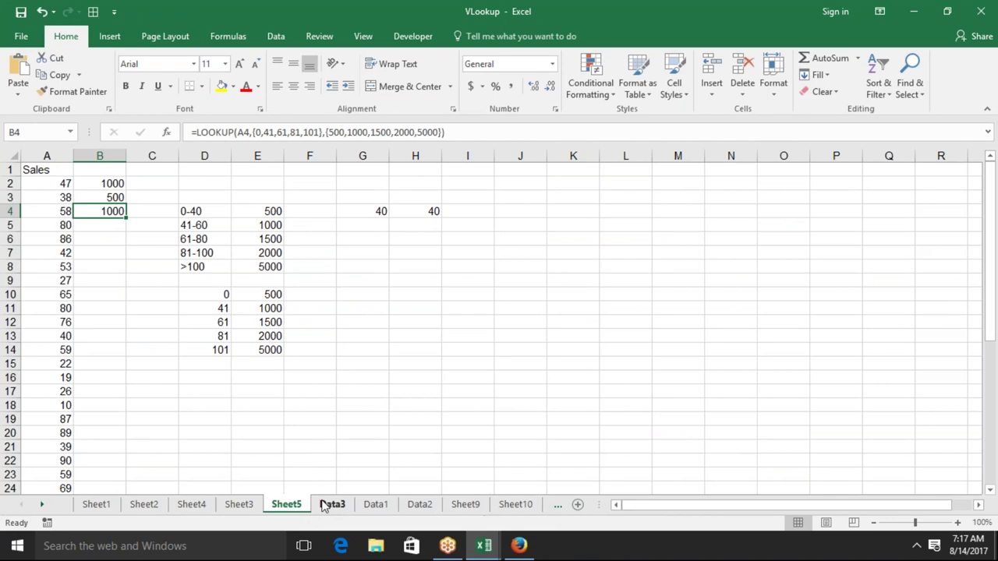
pyautogui.click(388, 508)
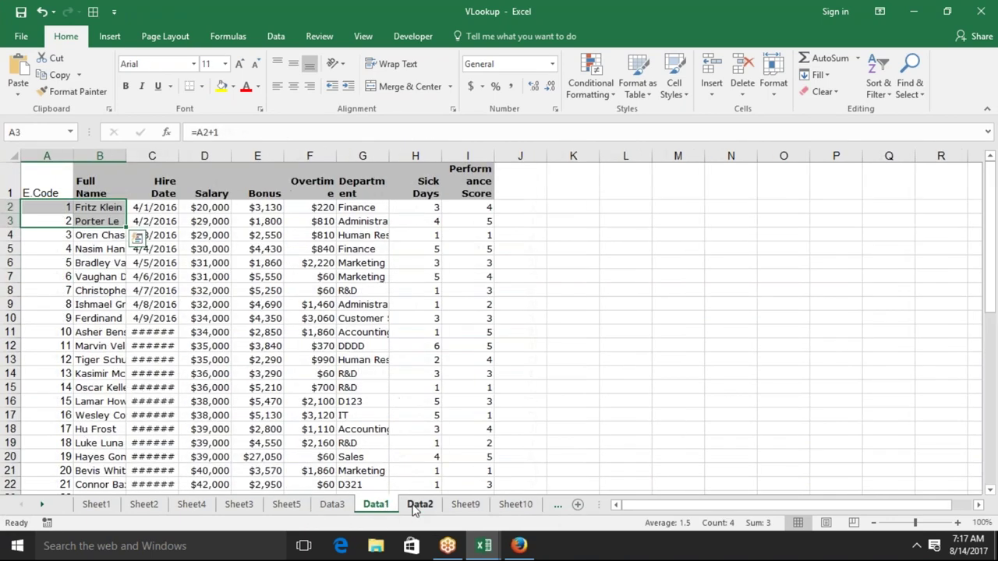
pyautogui.click(420, 507)
pyautogui.click(362, 508)
pyautogui.click(347, 508)
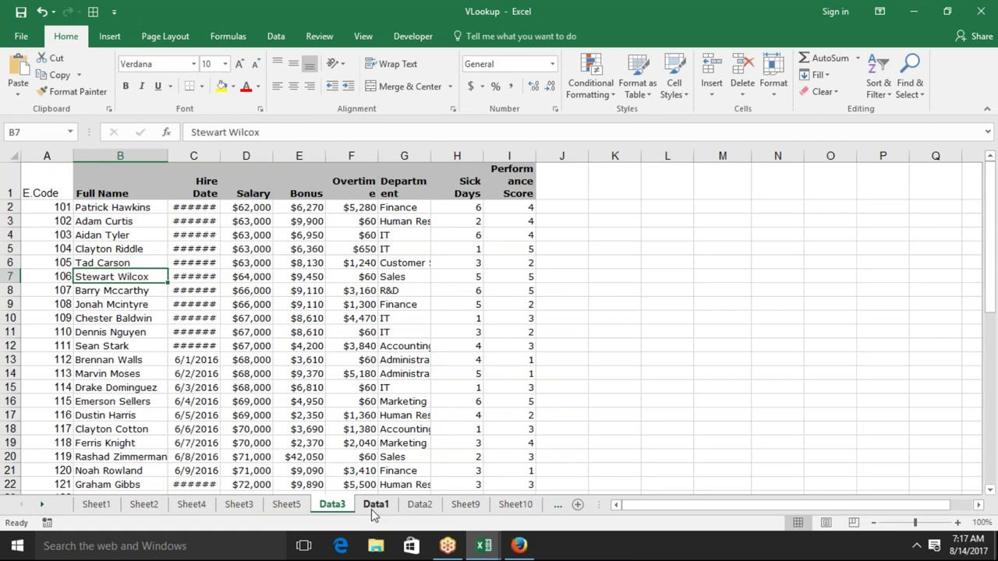
pyautogui.click(371, 509)
pyautogui.click(419, 508)
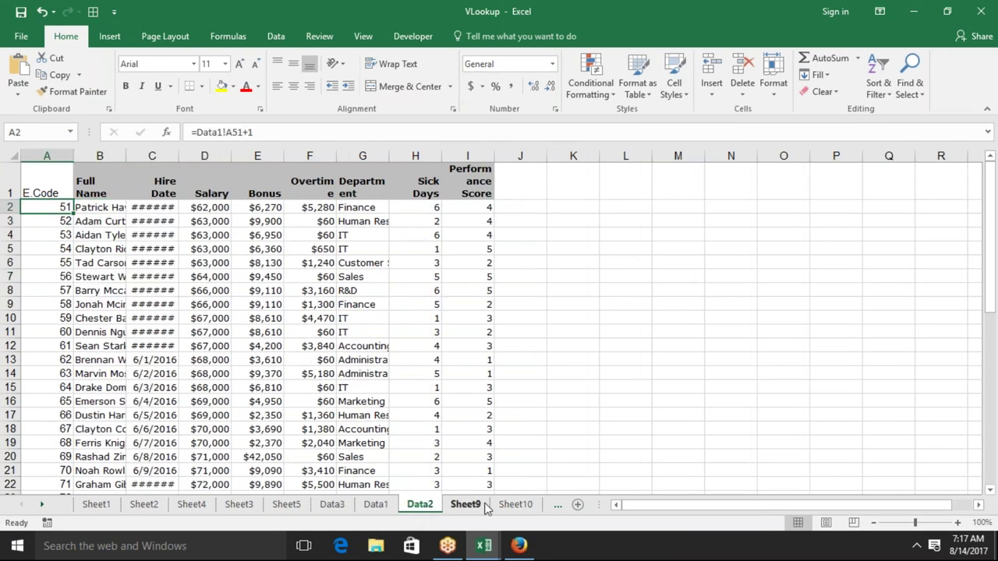
# On Sheet9, delete the Full Name lookups in B2:B7, then view Data1
pyautogui.click(487, 508)
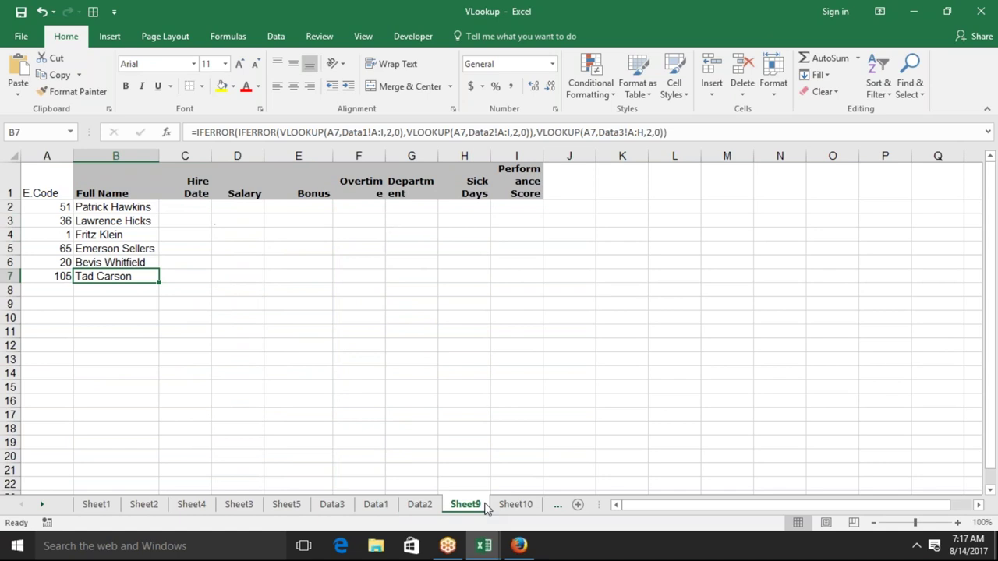
pyautogui.press('Up')
pyautogui.press('Up')
pyautogui.press('Up')
pyautogui.press('Up')
pyautogui.press('Up')
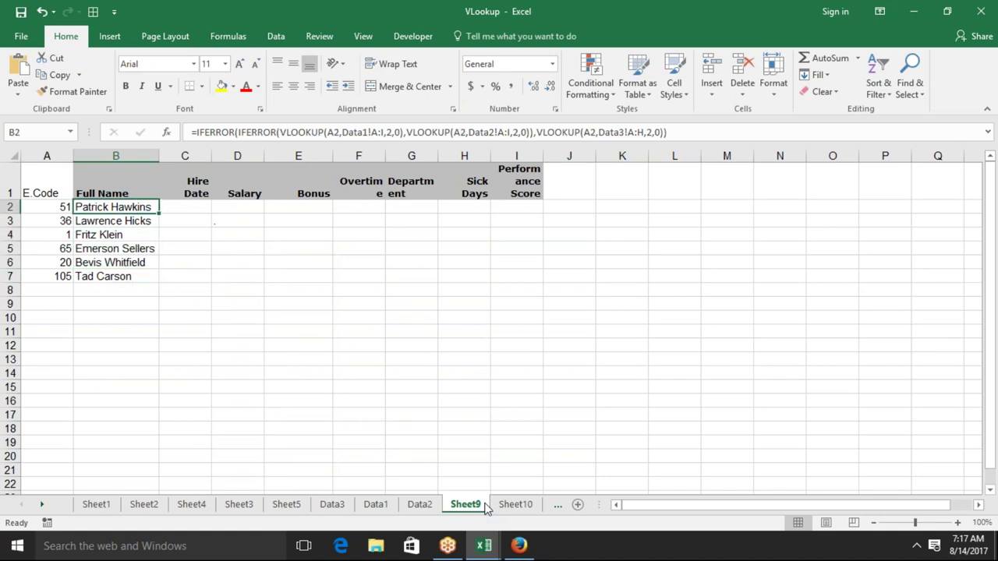
pyautogui.hotkey('shift', 'Down')
pyautogui.hotkey('shift', 'Down')
pyautogui.hotkey('shift', 'Down')
pyautogui.hotkey('shift', 'Down')
pyautogui.hotkey('shift', 'Down')
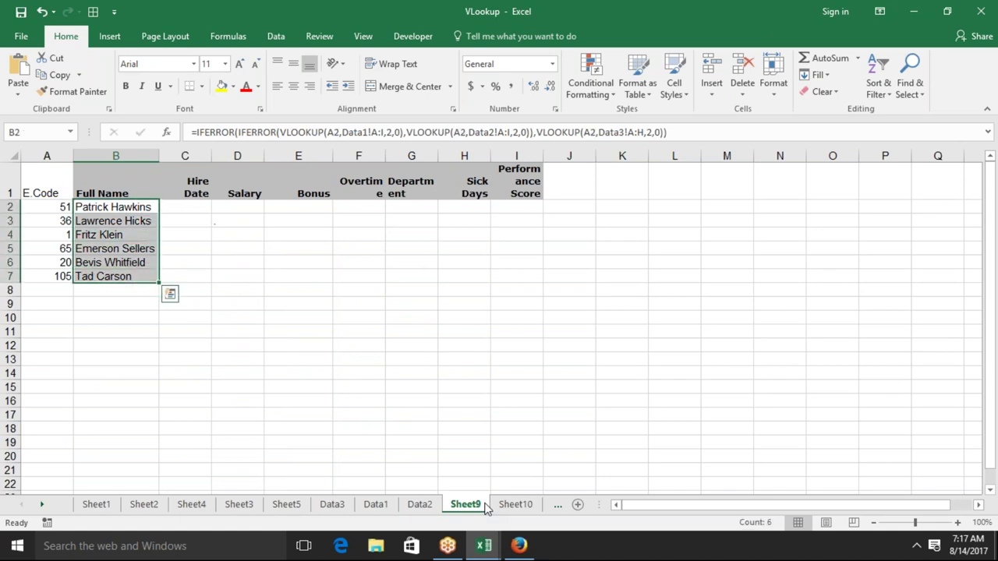
pyautogui.press('Delete')
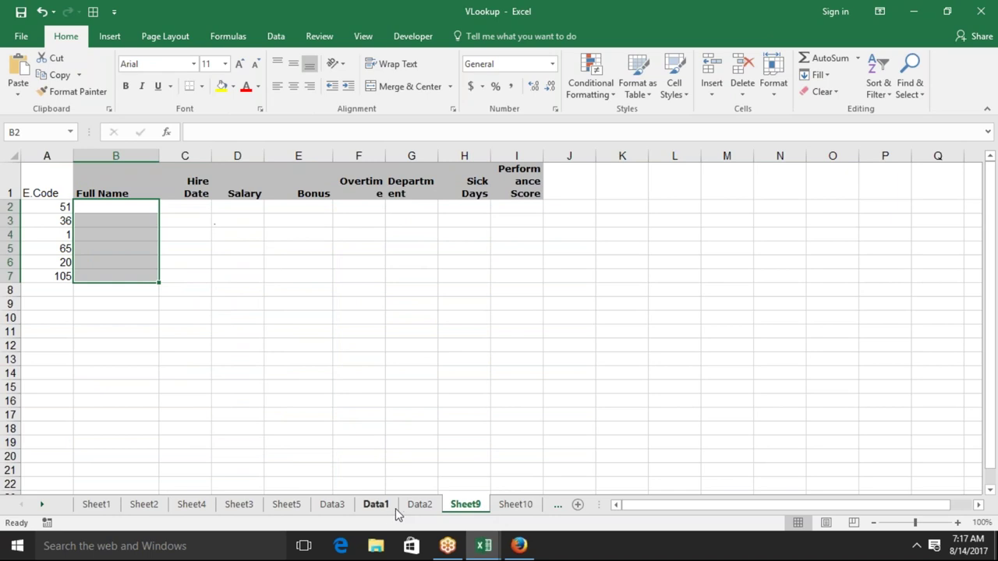
pyautogui.click(375, 505)
pyautogui.press('Down')
pyautogui.press('Down')
pyautogui.press('Down')
pyautogui.press('Down')
pyautogui.hotkey('ctrl', 'Down')
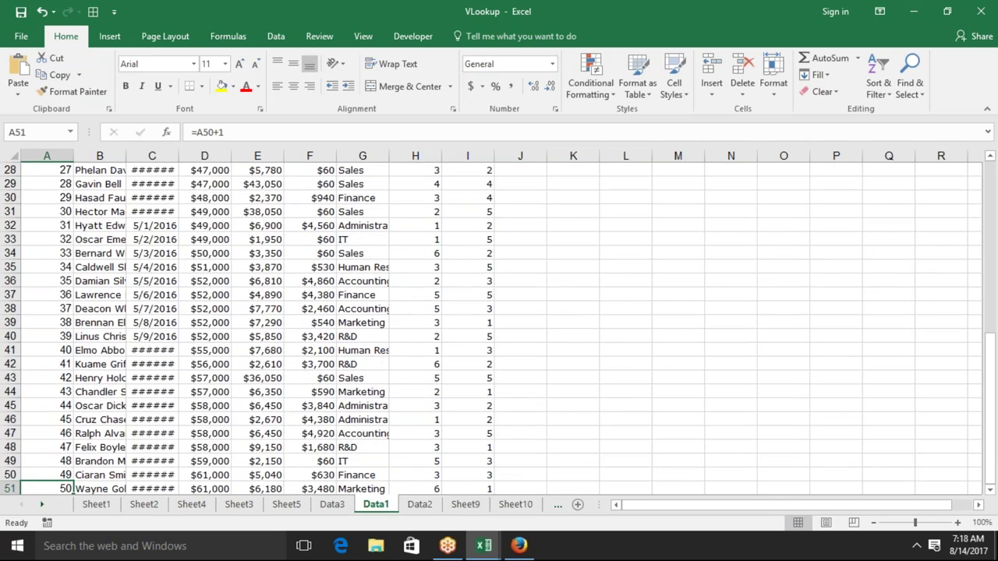
pyautogui.hotkey('ctrl', 'Up')
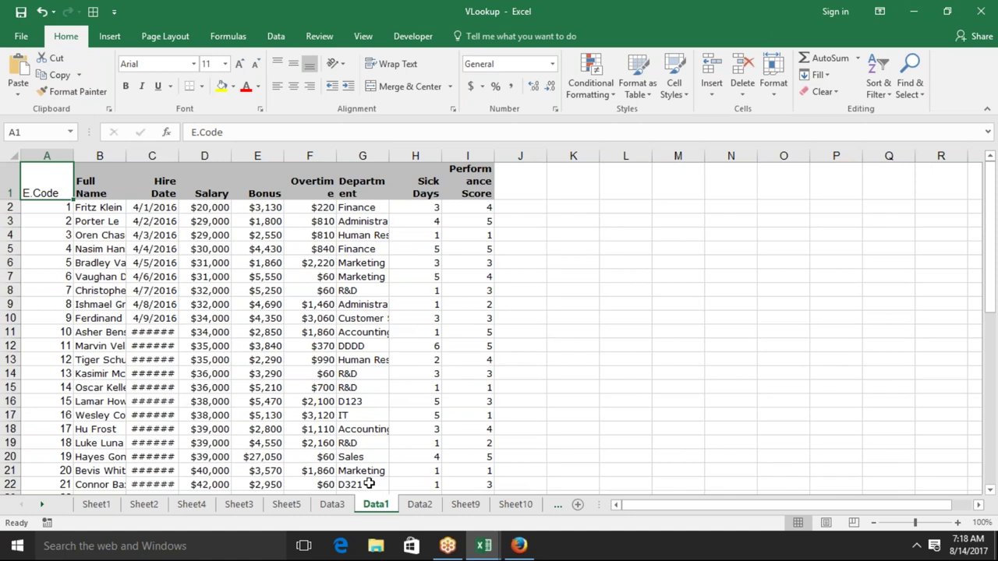
pyautogui.moveTo(447, 545)
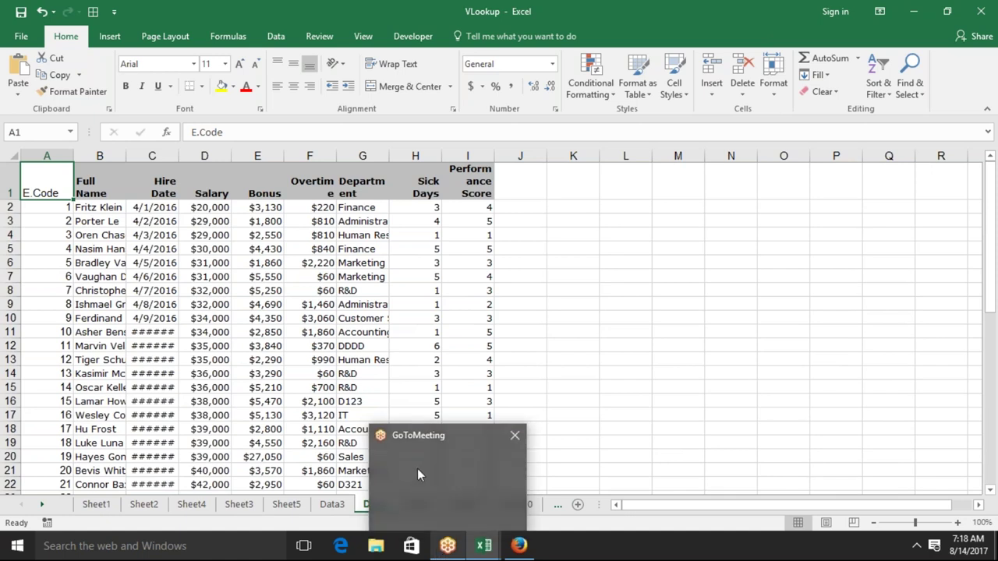
pyautogui.doubleClick(351, 318)
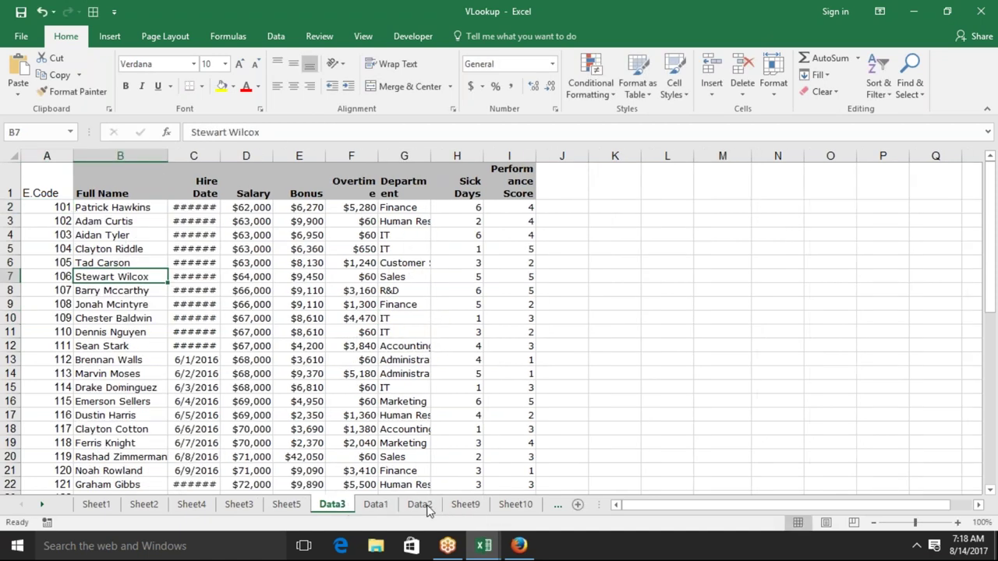
pyautogui.click(466, 505)
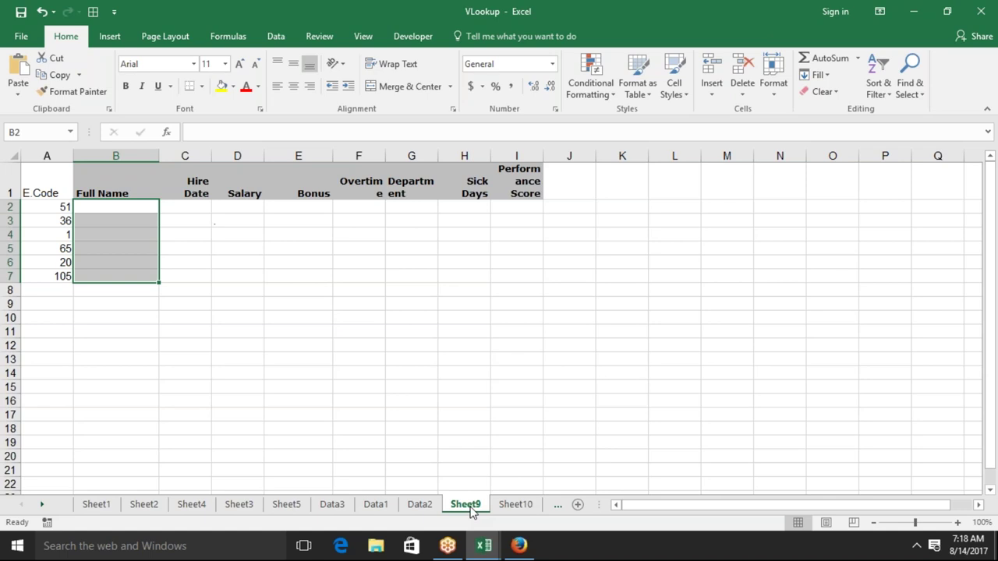
# Enter =VLOOKUP(A2,Data1!A:I,2,0) in Sheet9's B2
pyautogui.press('Up')
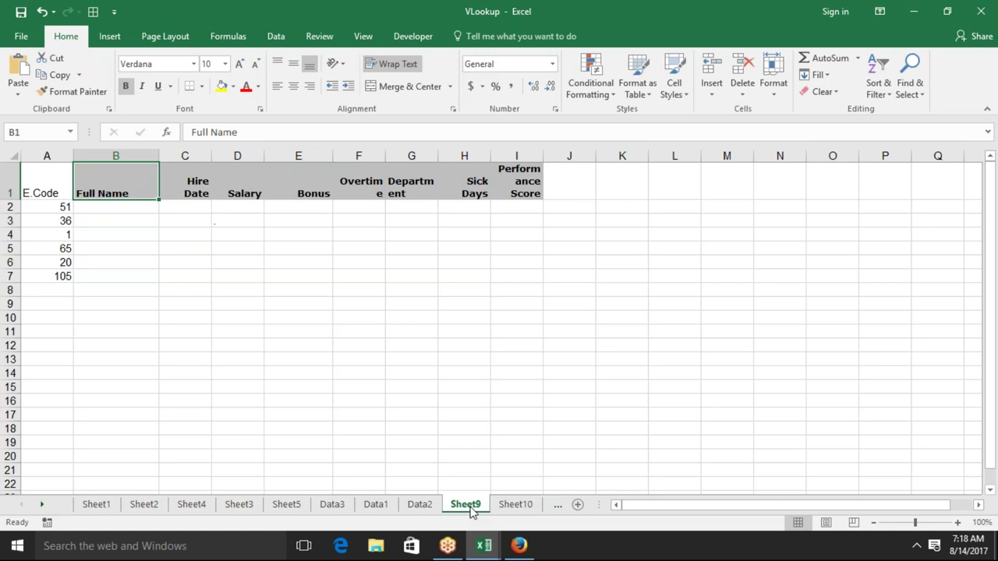
pyautogui.press('Down')
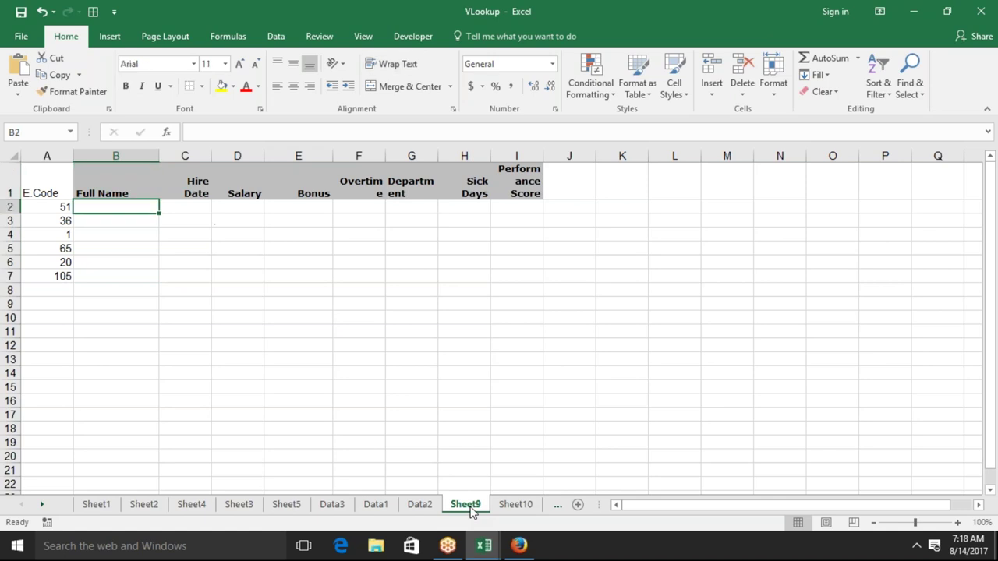
pyautogui.write('=vl')
pyautogui.press('Tab')
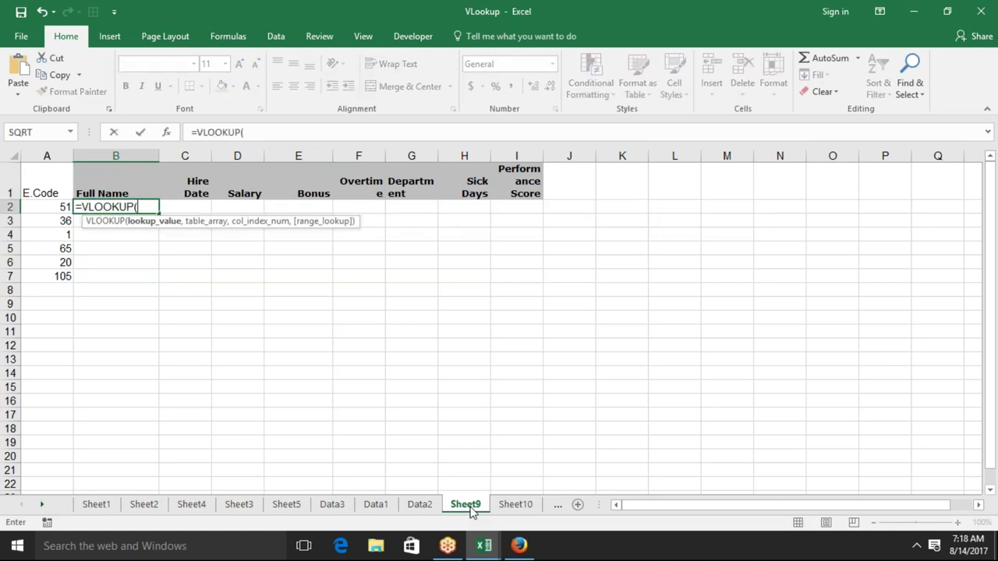
pyautogui.press('Left')
pyautogui.write(',')
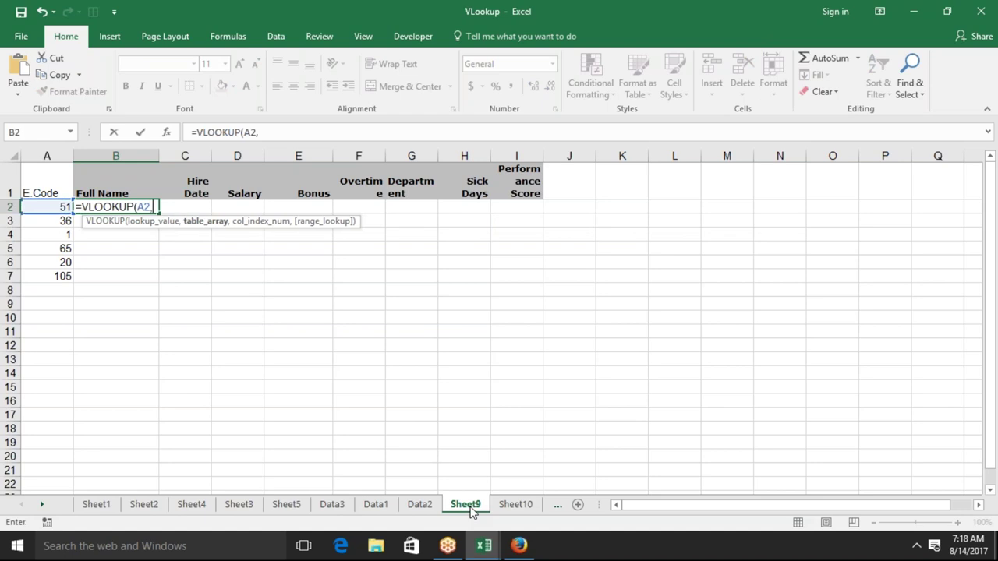
pyautogui.click(392, 510)
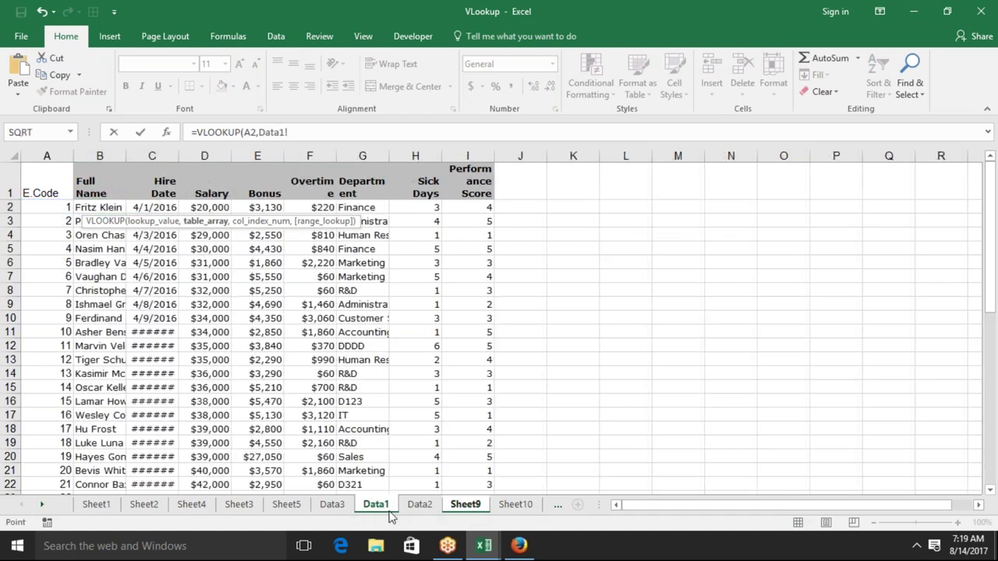
pyautogui.moveTo(47, 156); pyautogui.dragTo(460, 161)
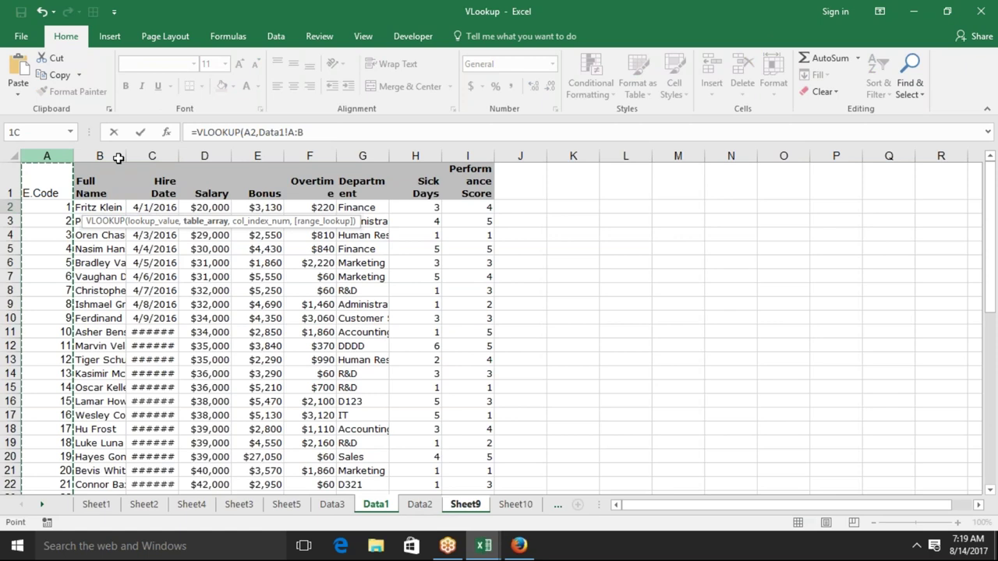
pyautogui.write(',')
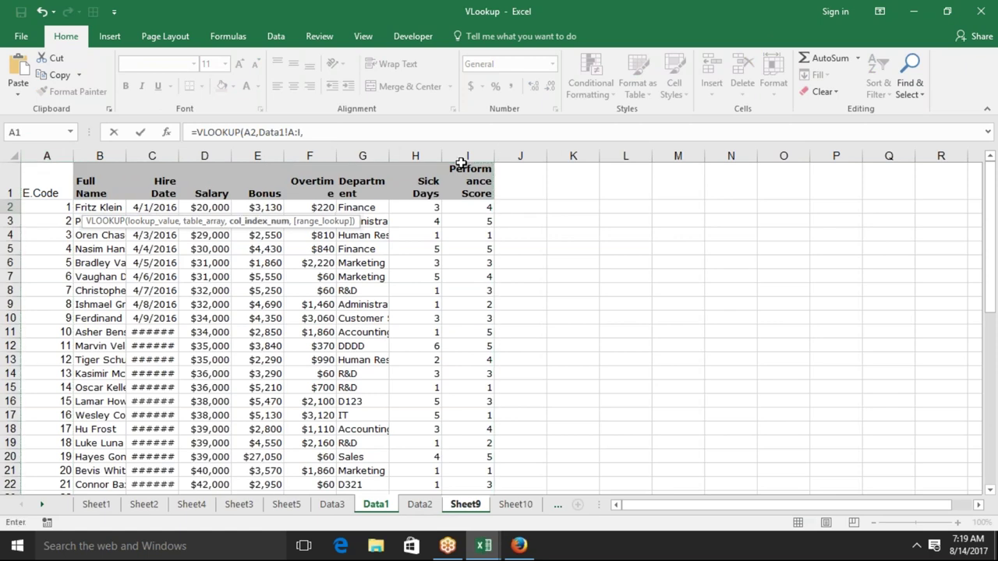
pyautogui.write('2')
pyautogui.write(',0')
pyautogui.press('Return')
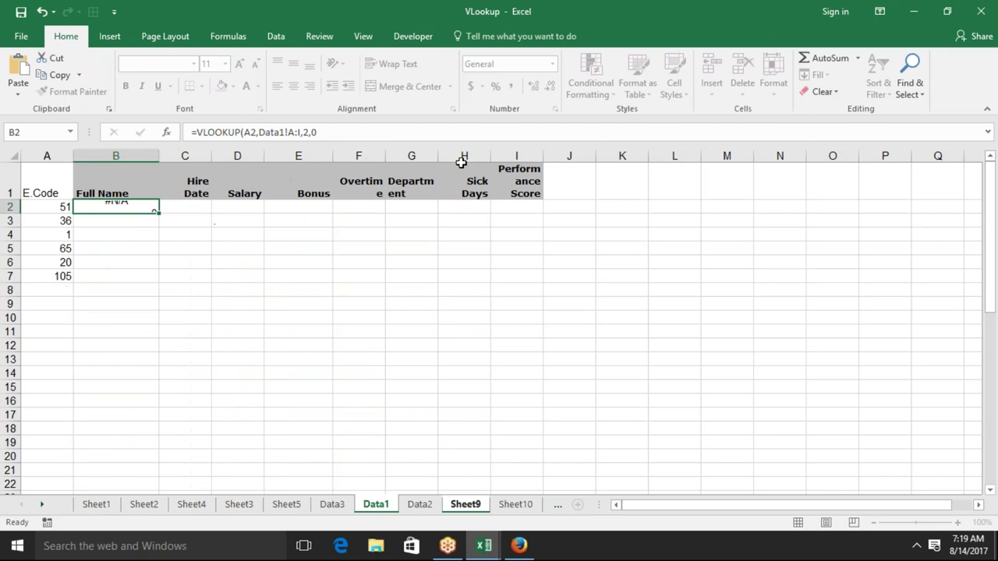
# Test A2 with E.Codes 1 and 52, then undo back to 1
pyautogui.press('Up')
pyautogui.press('Left')
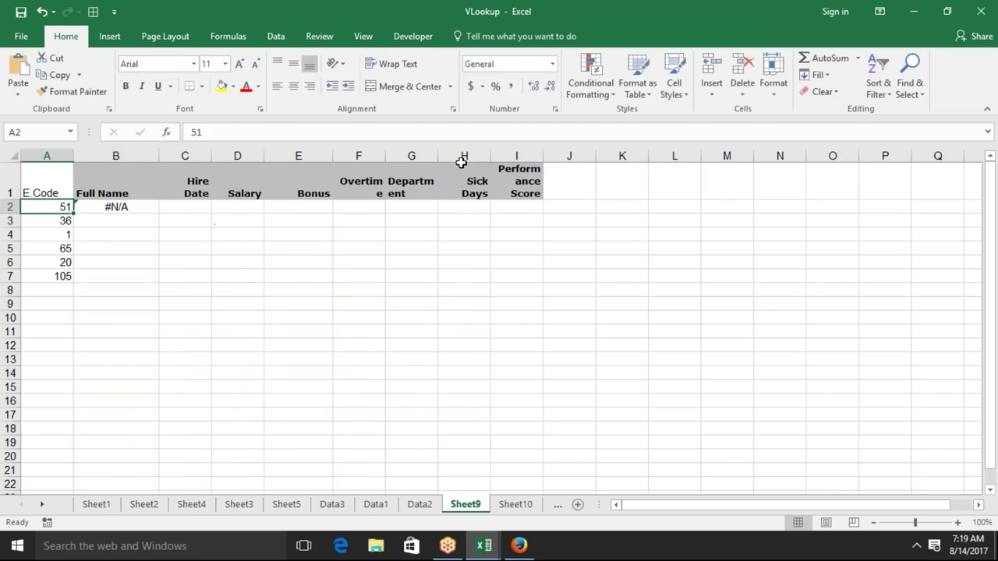
pyautogui.write('1')
pyautogui.press('Return')
pyautogui.press('Up')
pyautogui.write('52')
pyautogui.press('Return')
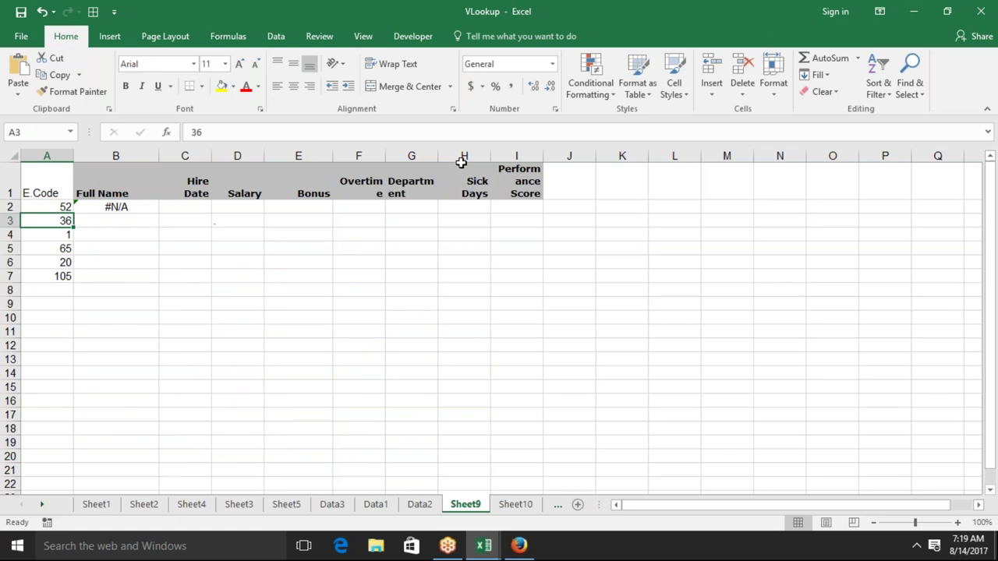
pyautogui.hotkey('ctrl', 'z')
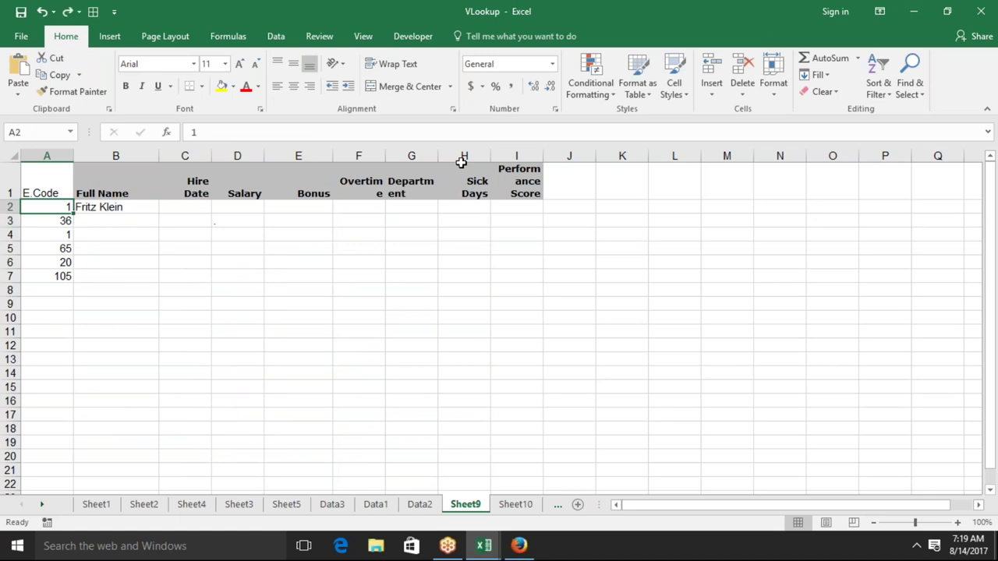
pyautogui.press('Right')
pyautogui.press('Right')
# Enter =VLOOKUP(A2,Data2!A:I,2,0) in C2
pyautogui.write('=')
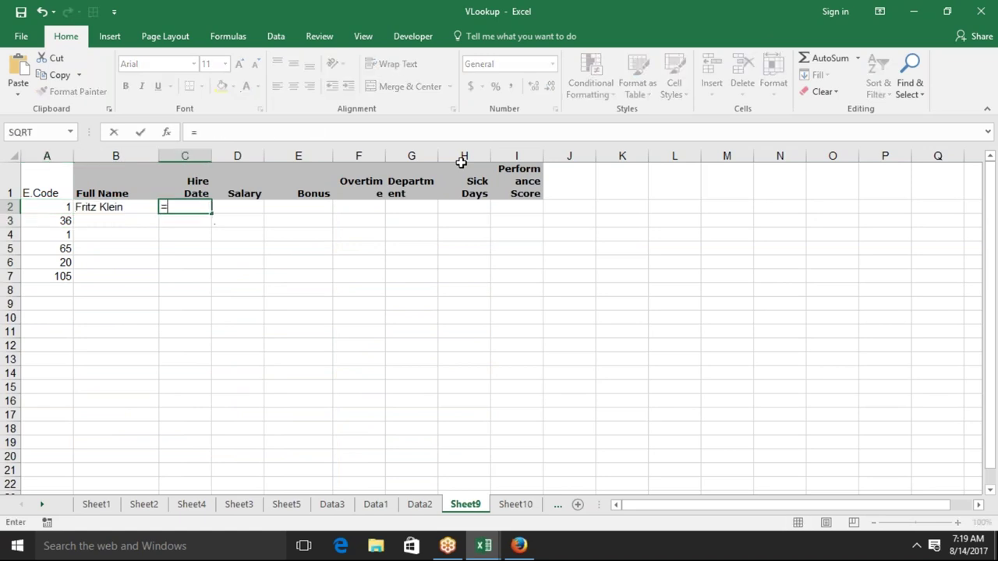
pyautogui.write('if')
pyautogui.press('BackSpace')
pyautogui.press('BackSpace')
pyautogui.write('vl')
pyautogui.press('Tab')
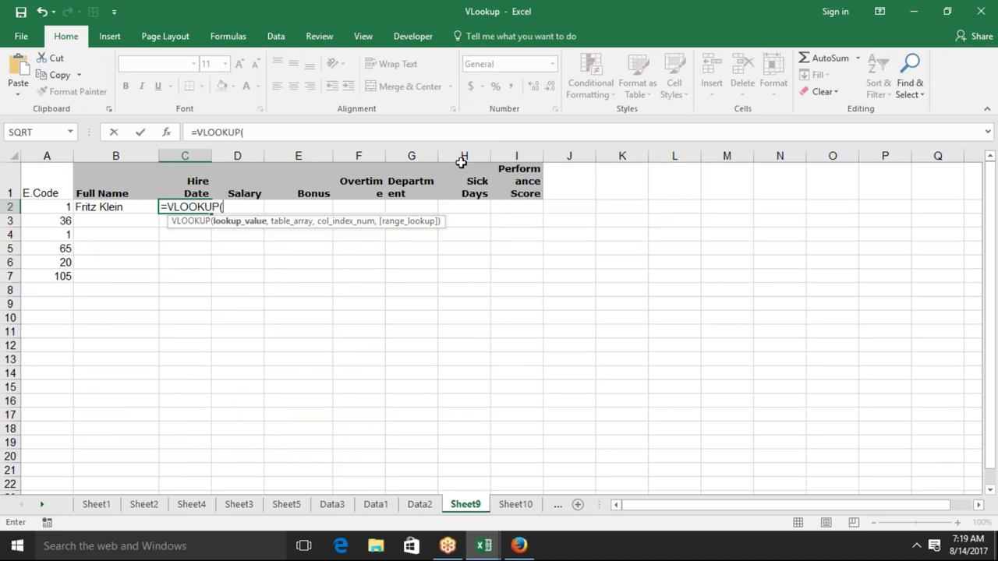
pyautogui.press('Left')
pyautogui.press('Left')
pyautogui.write(',')
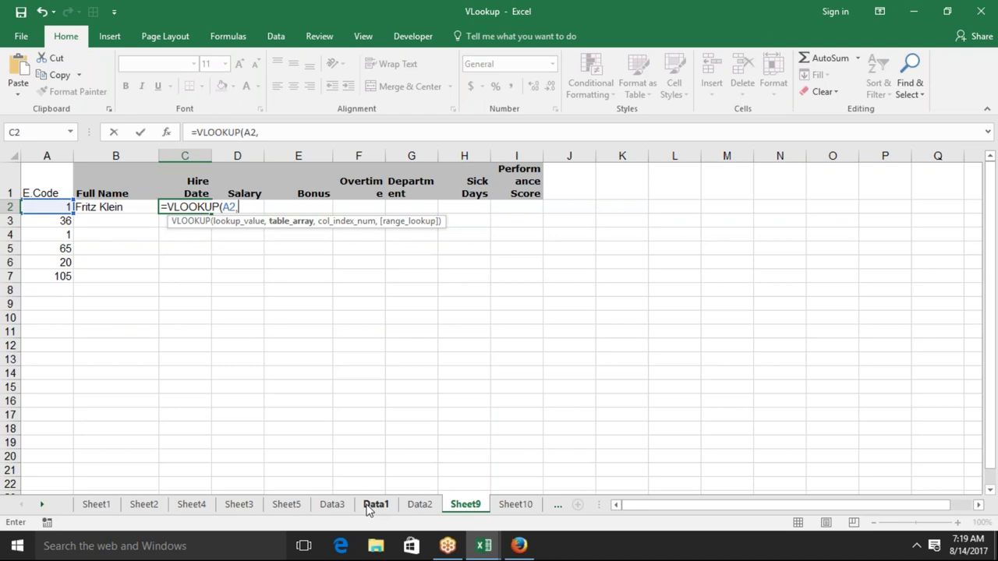
pyautogui.click(421, 504)
pyautogui.moveTo(54, 155); pyautogui.dragTo(486, 198)
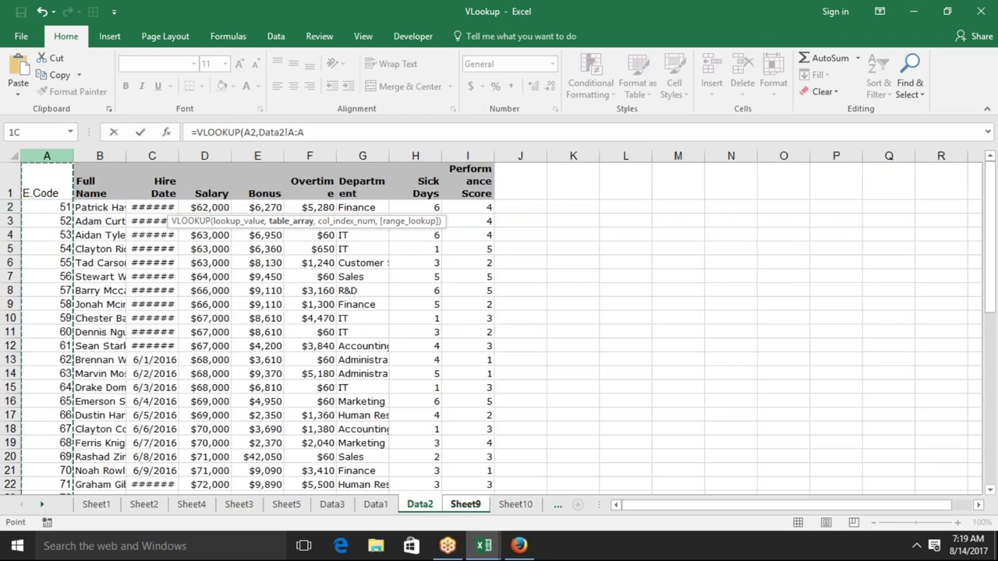
pyautogui.write(',')
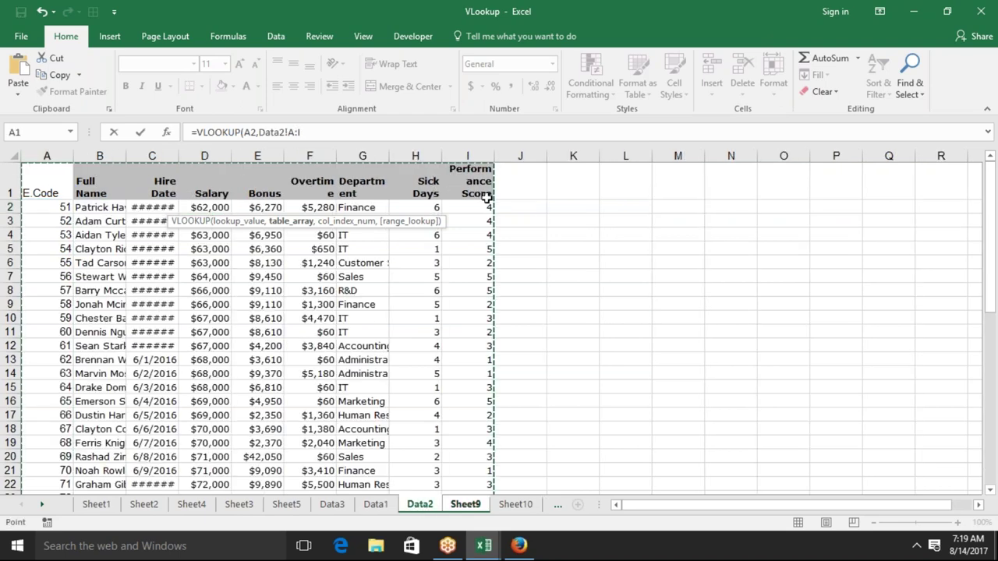
pyautogui.write('2,0')
pyautogui.press('Return')
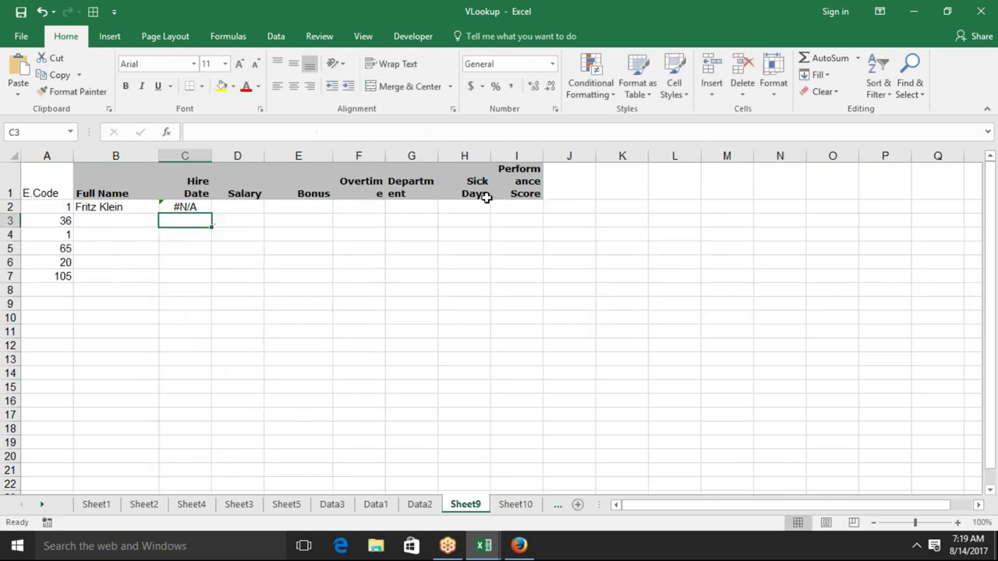
# Set the E.Code in A2 to 51 and in A3 to 36
pyautogui.press('Up')
pyautogui.press('Left')
pyautogui.press('Left')
pyautogui.write('51')
pyautogui.press('Return')
pyautogui.write('10')
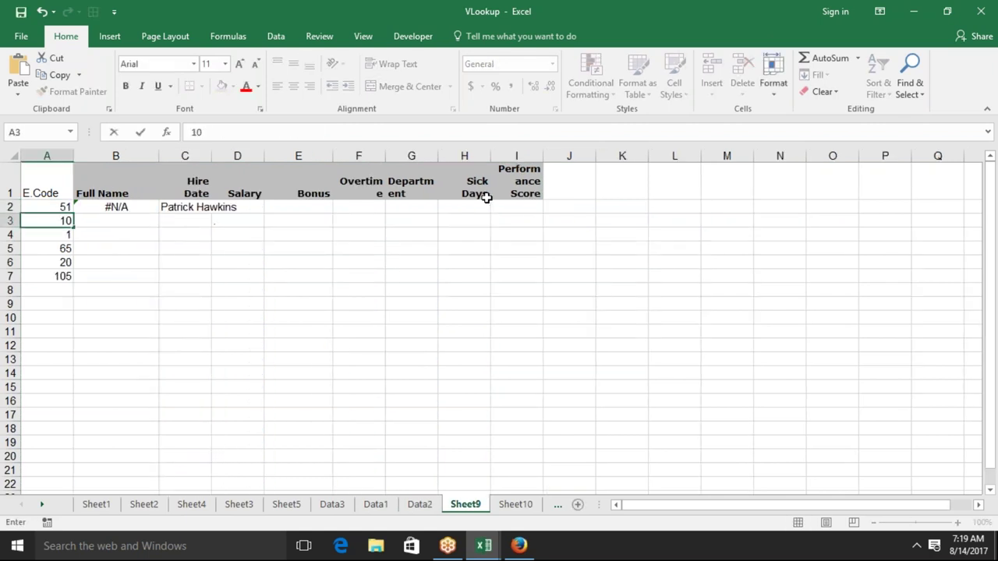
pyautogui.press('BackSpace')
pyautogui.press('BackSpace')
pyautogui.write('36')
pyautogui.press('Up')
pyautogui.press('Right')
pyautogui.press('Right')
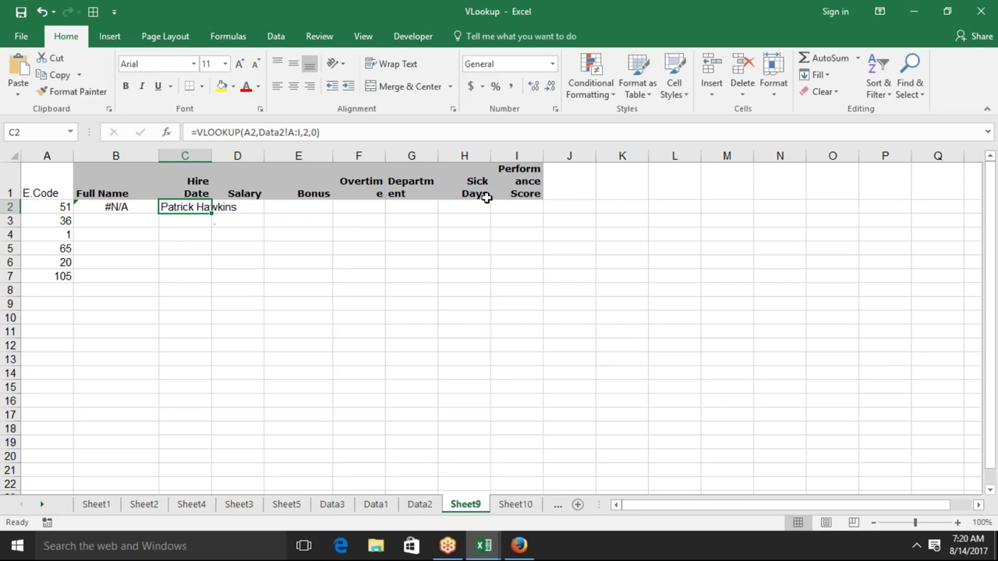
# Enter =IFERROR(B2,C2) in D2
pyautogui.press('Right')
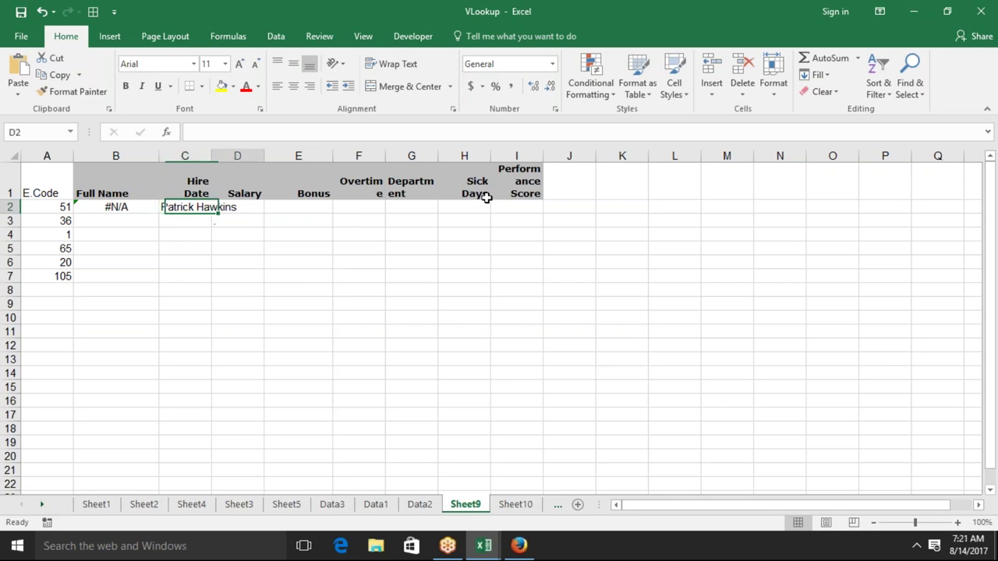
pyautogui.press('Left')
pyautogui.press('Left')
pyautogui.press('Right')
pyautogui.press('Right')
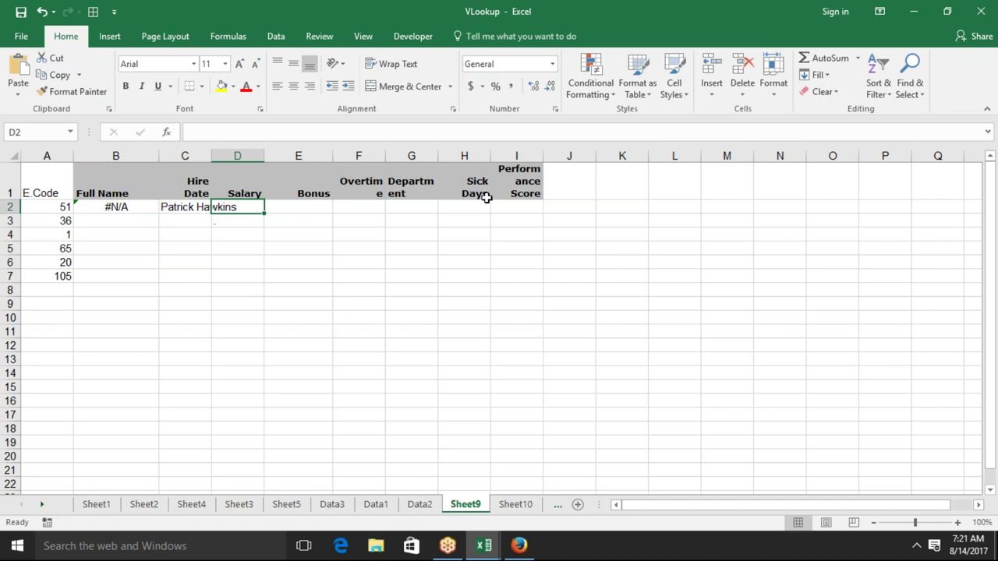
pyautogui.write('=if')
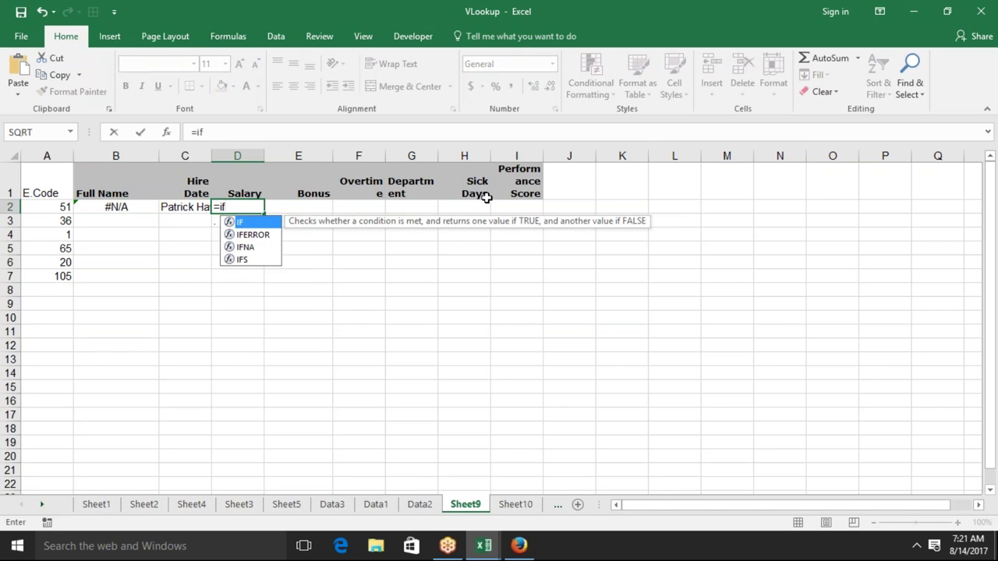
pyautogui.press('Down')
pyautogui.press('Tab')
pyautogui.press('Left')
pyautogui.press('Left')
pyautogui.write(',')
pyautogui.press('Left')
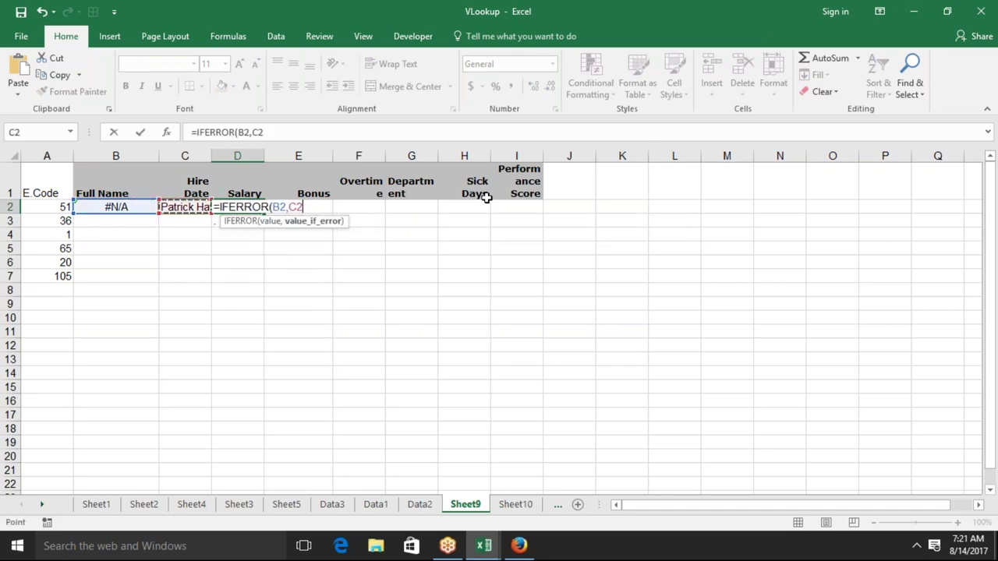
pyautogui.hotkey('ctrl', 'Return')
# Replace the B2 reference in D2's formula with B2's Data1 VLOOKUP
pyautogui.press('Left')
pyautogui.press('Left')
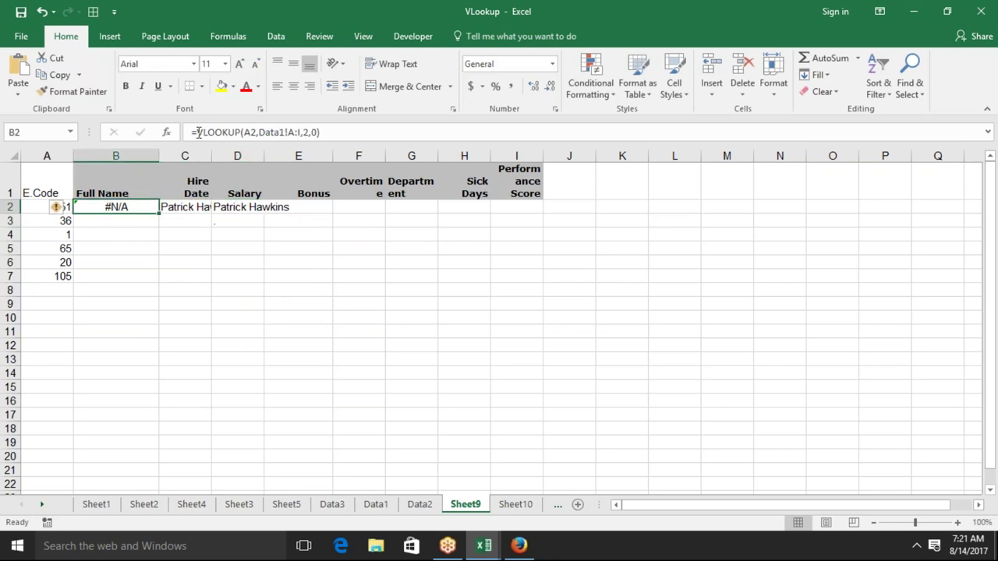
pyautogui.moveTo(198, 131); pyautogui.dragTo(363, 130)
pyautogui.hotkey('ctrl', 'c')
pyautogui.press('Escape')
pyautogui.press('Right')
pyautogui.press('Right')
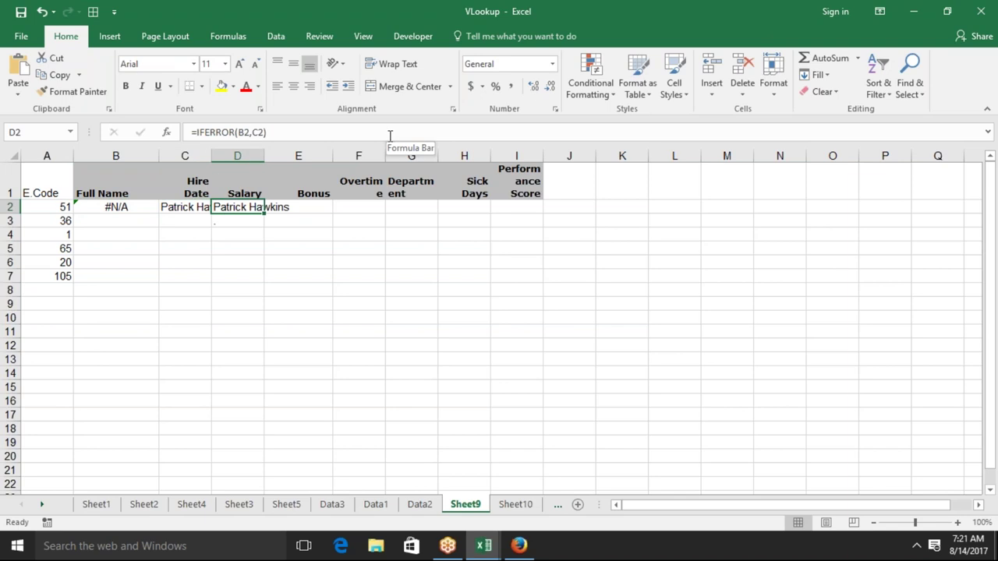
pyautogui.doubleClick(243, 132)
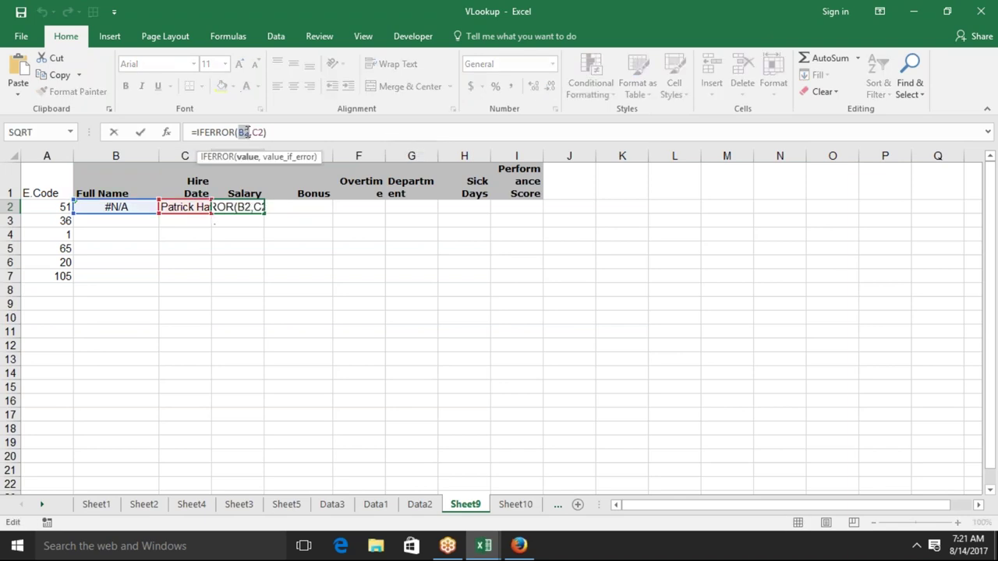
pyautogui.hotkey('ctrl', 'v')
pyautogui.press('Return')
# Replace the C2 reference in D2's formula with C2's Data2 VLOOKUP
pyautogui.press('Up')
pyautogui.press('Left')
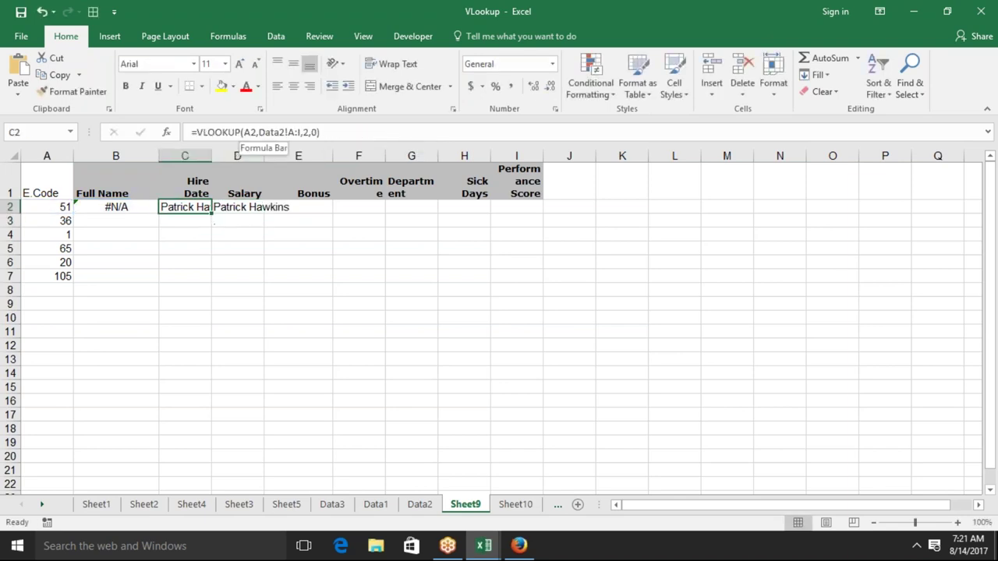
pyautogui.click(198, 132)
pyautogui.moveTo(198, 133); pyautogui.dragTo(495, 129)
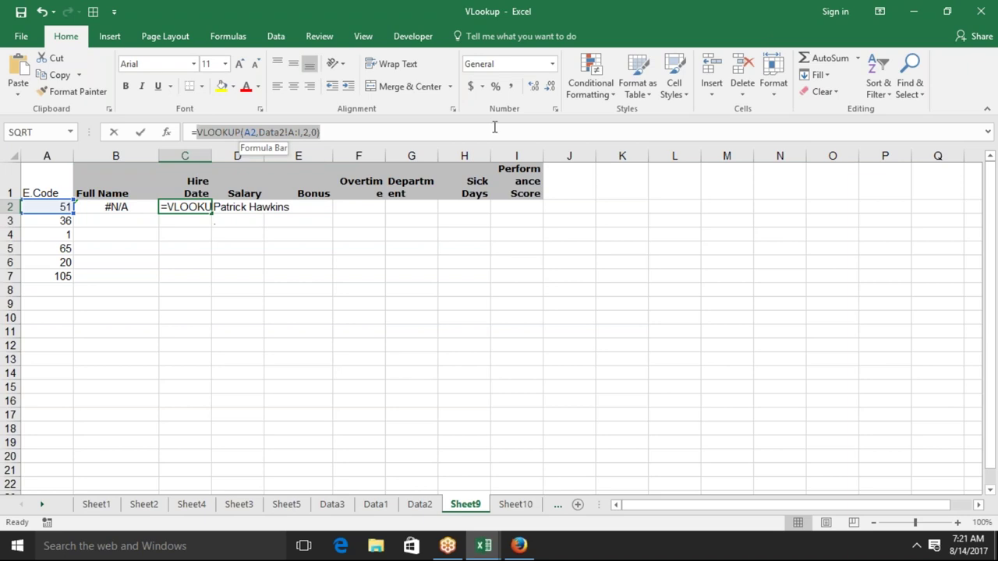
pyautogui.press('Escape')
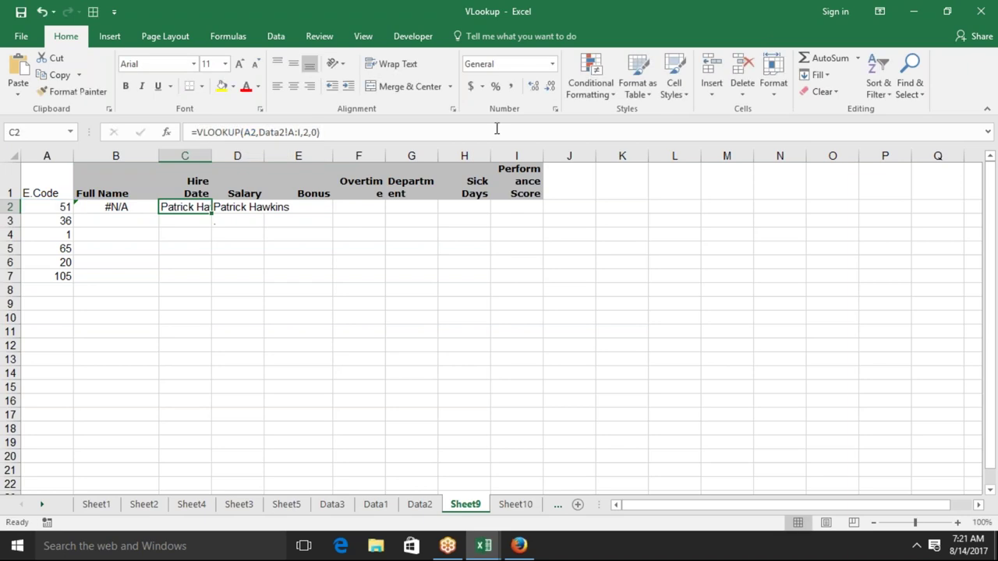
pyautogui.press('Right')
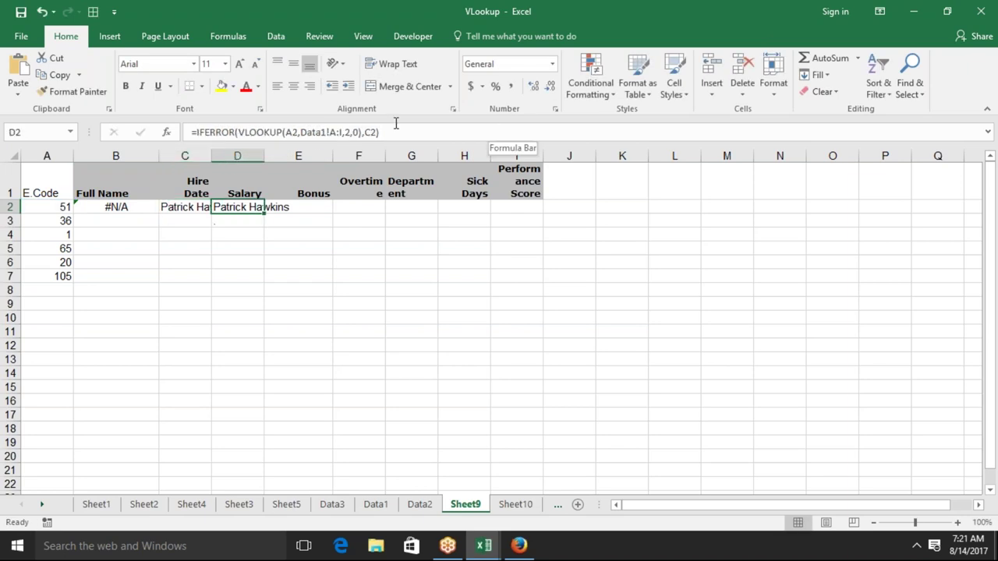
pyautogui.doubleClick(371, 131)
pyautogui.hotkey('ctrl', 'v')
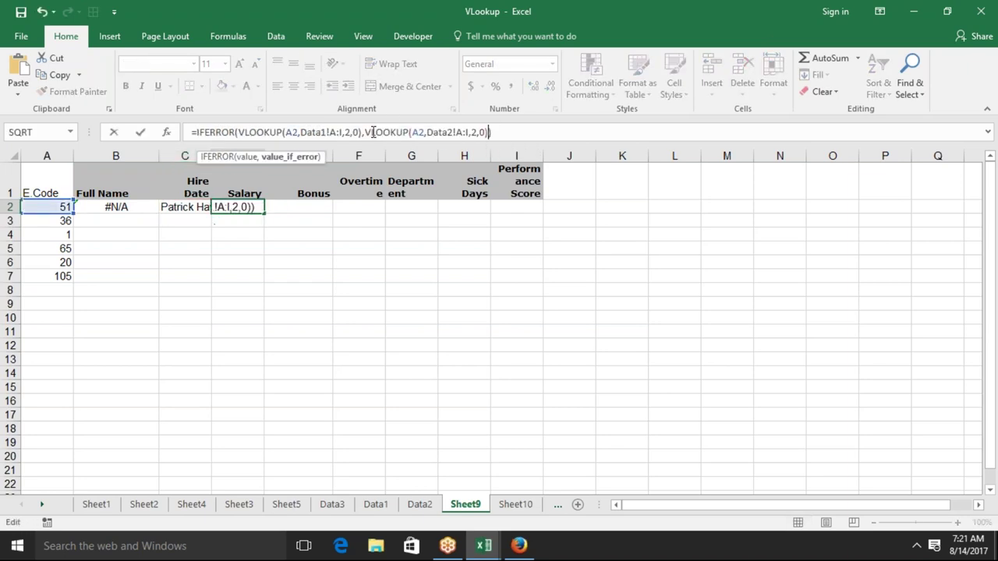
pyautogui.press('Return')
# Move the combined IFERROR formula from D2 into B2 and delete C2's lookup
pyautogui.press('Up')
pyautogui.hotkey('ctrl', 'c')
pyautogui.press('Left')
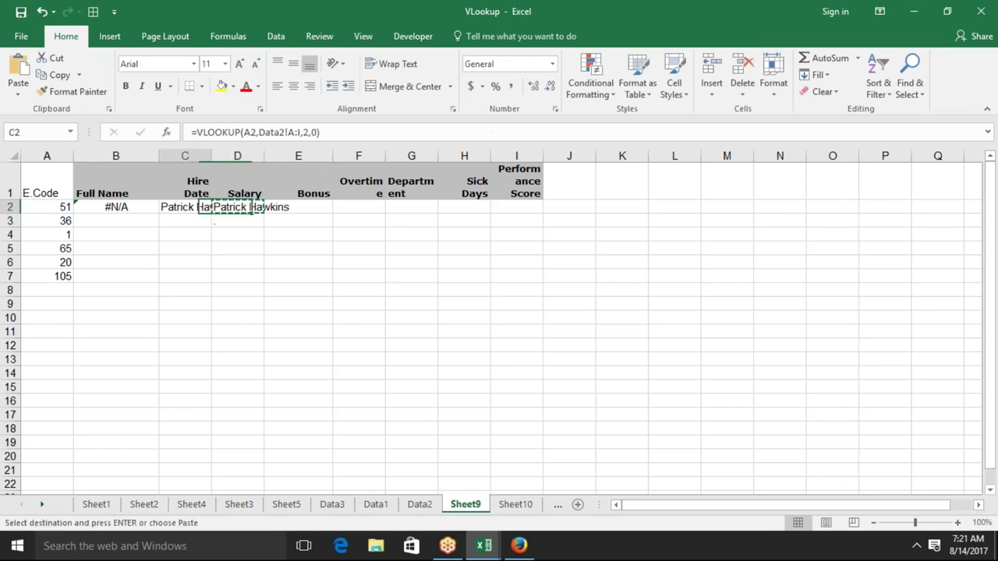
pyautogui.press('Left')
pyautogui.hotkey('ctrl', 'v')
pyautogui.press('Right')
pyautogui.press('Delete')
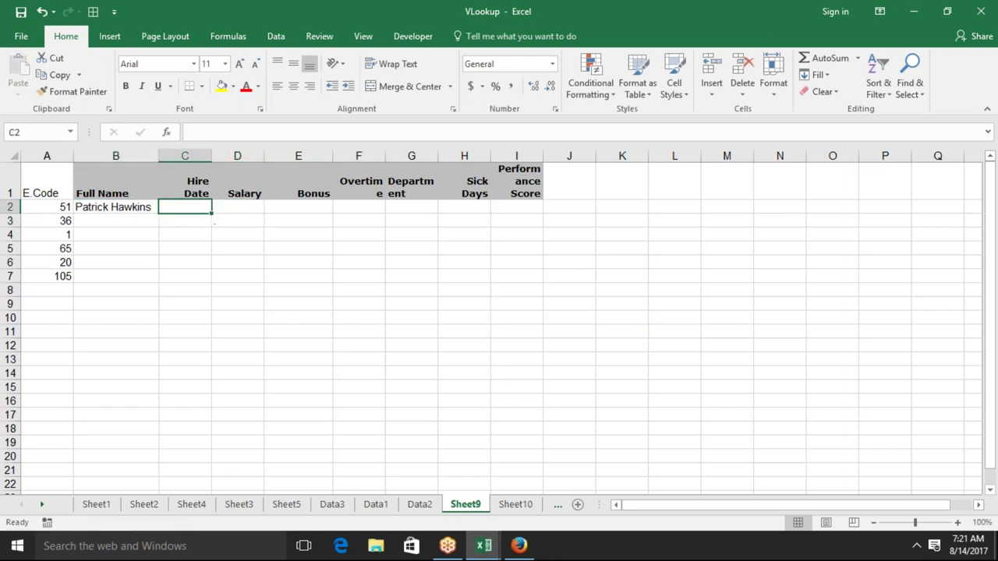
# Review B2's IFERROR formula and its Data1 lookup arguments, leaving it unchanged
pyautogui.press('Left')
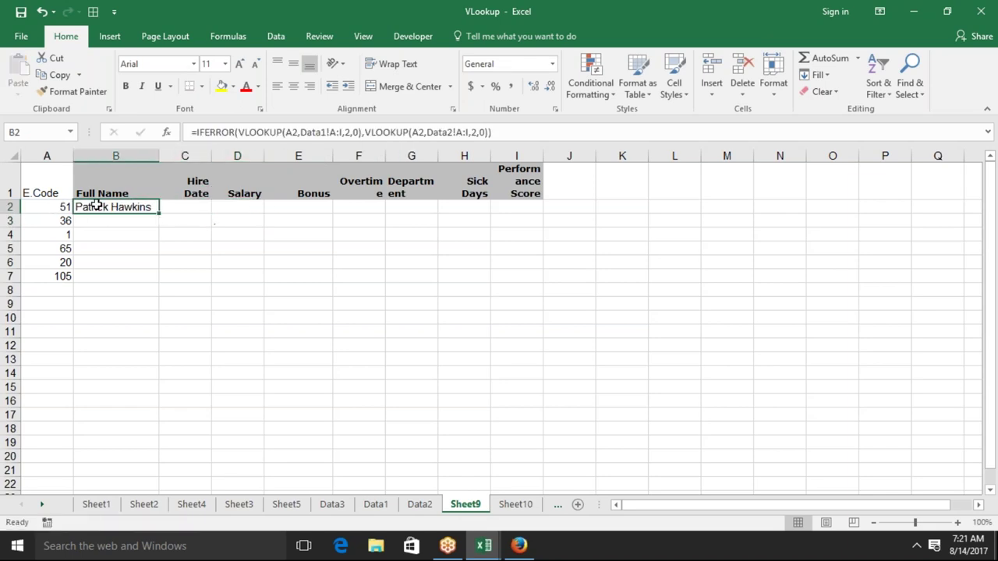
pyautogui.doubleClick(98, 206)
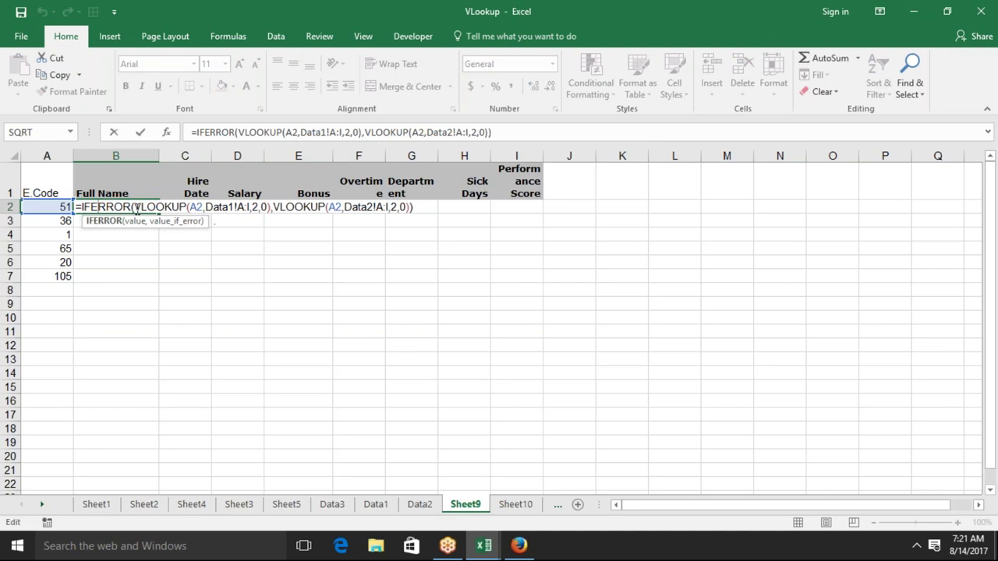
pyautogui.click(267, 207)
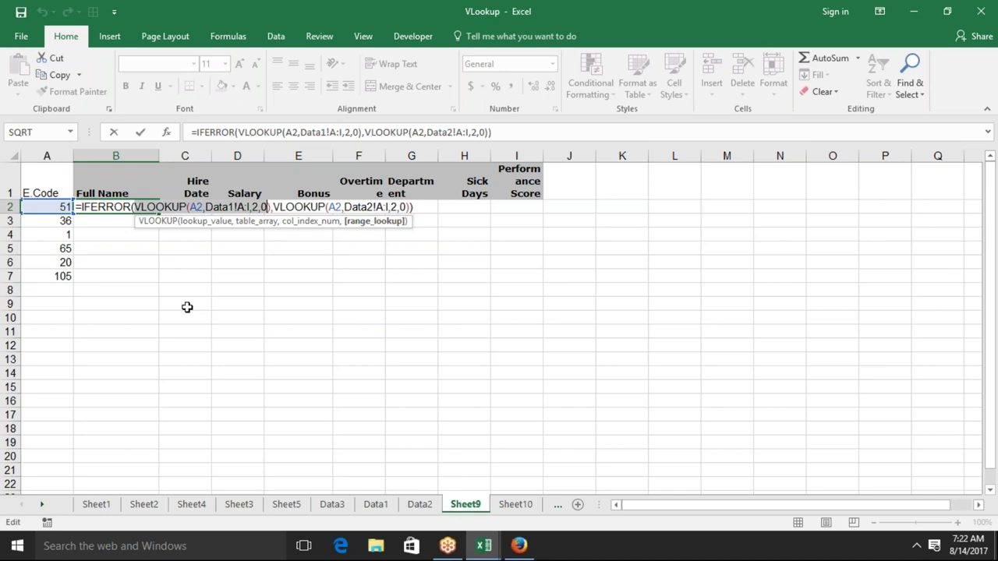
pyautogui.press('Return')
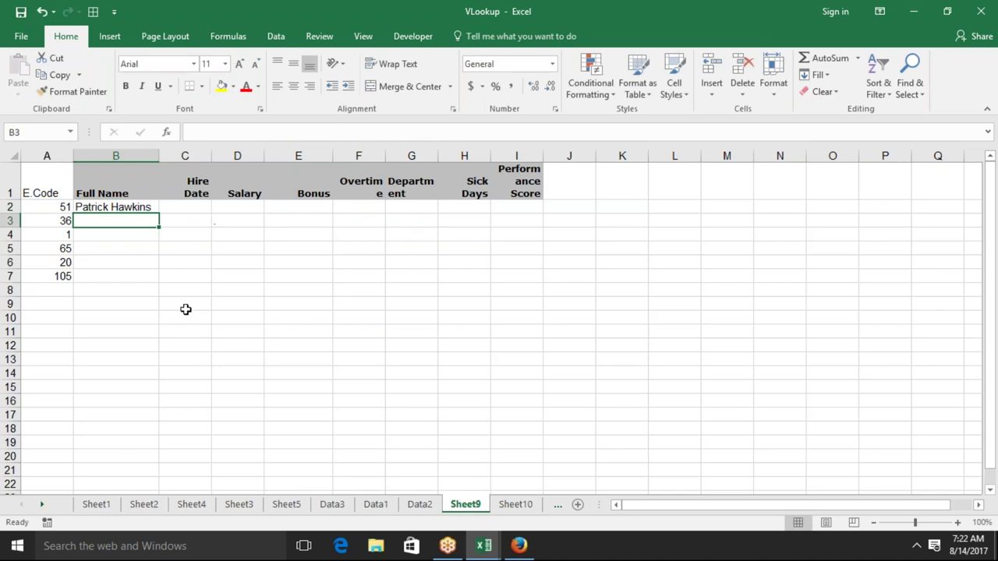
pyautogui.click(331, 512)
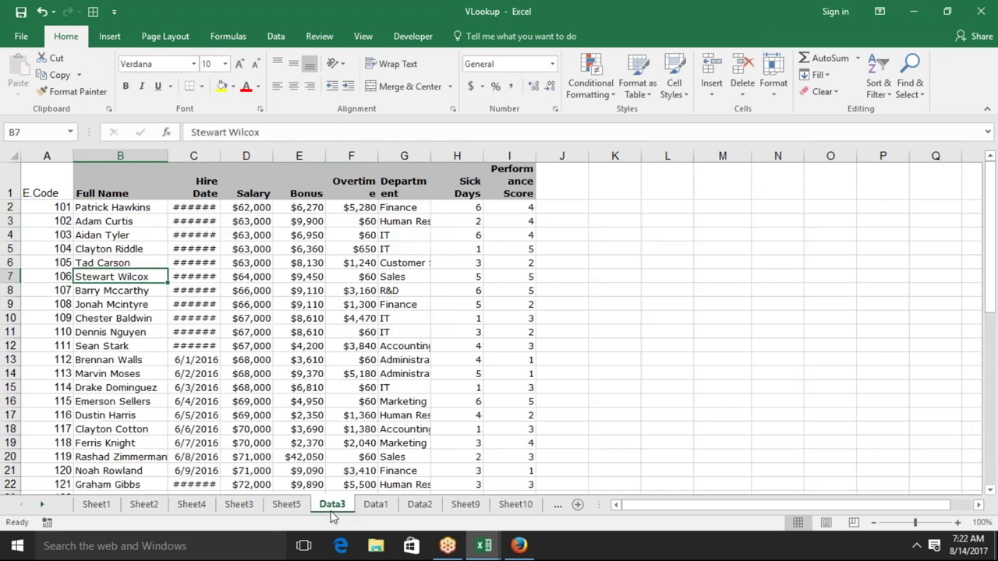
pyautogui.click(465, 506)
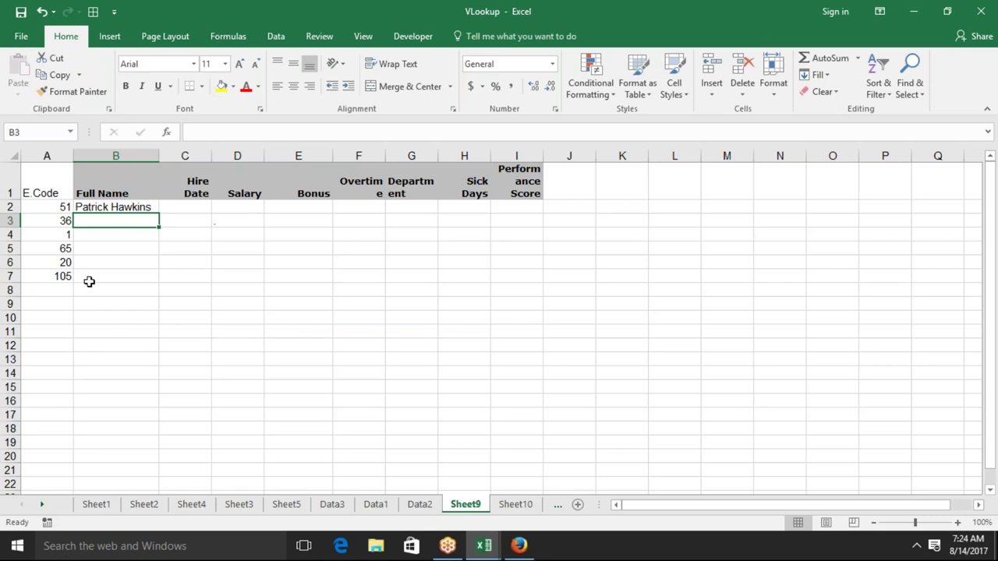
pyautogui.press('Up')
pyautogui.press('Right')
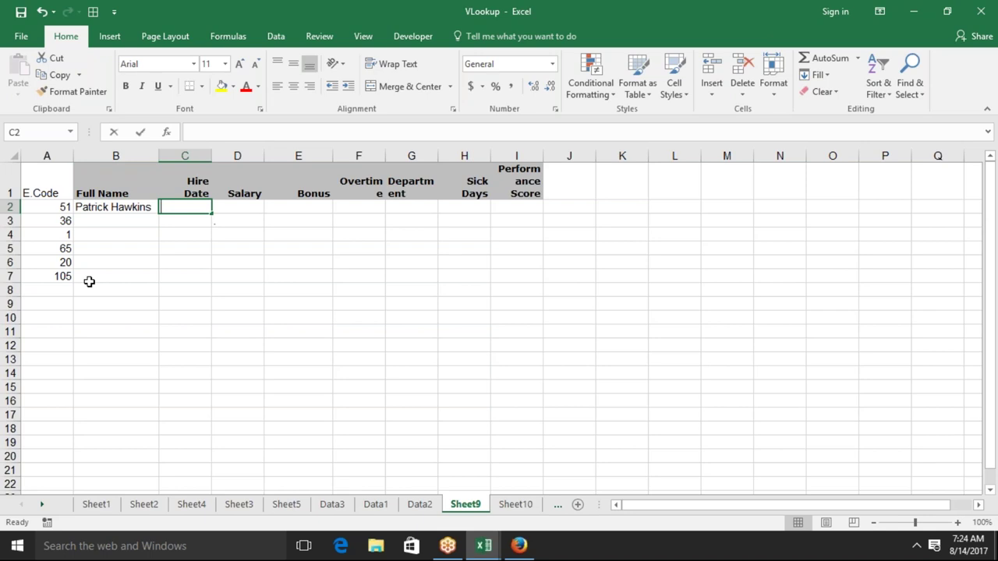
# Enter =VLOOKUP(A2,Data3!A:I,2,0) in C2
pyautogui.write('=vl')
pyautogui.press('Tab')
pyautogui.press('Left')
pyautogui.press('Left')
pyautogui.write(',')
pyautogui.click(331, 504)
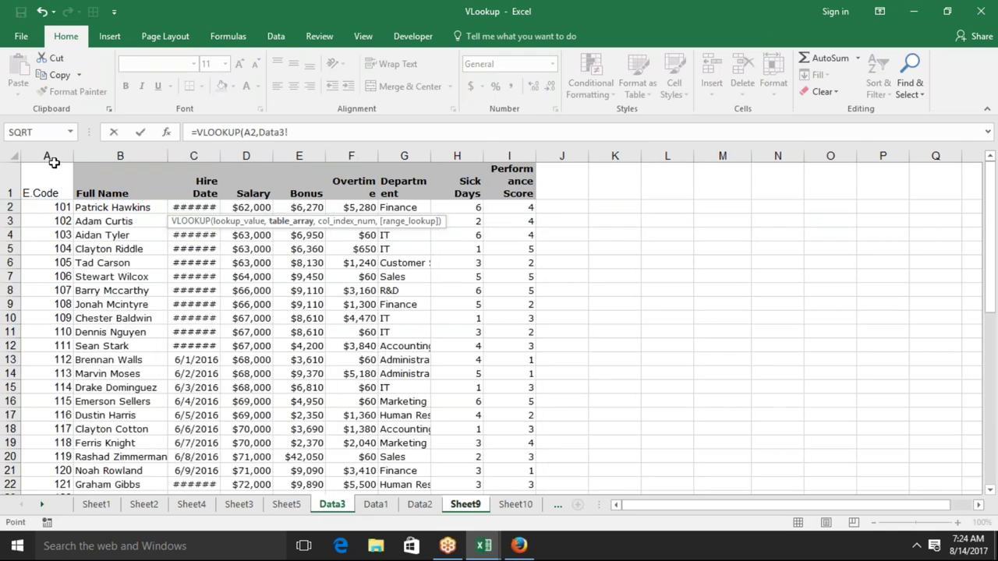
pyautogui.moveTo(46, 156); pyautogui.dragTo(523, 199)
pyautogui.write(',2')
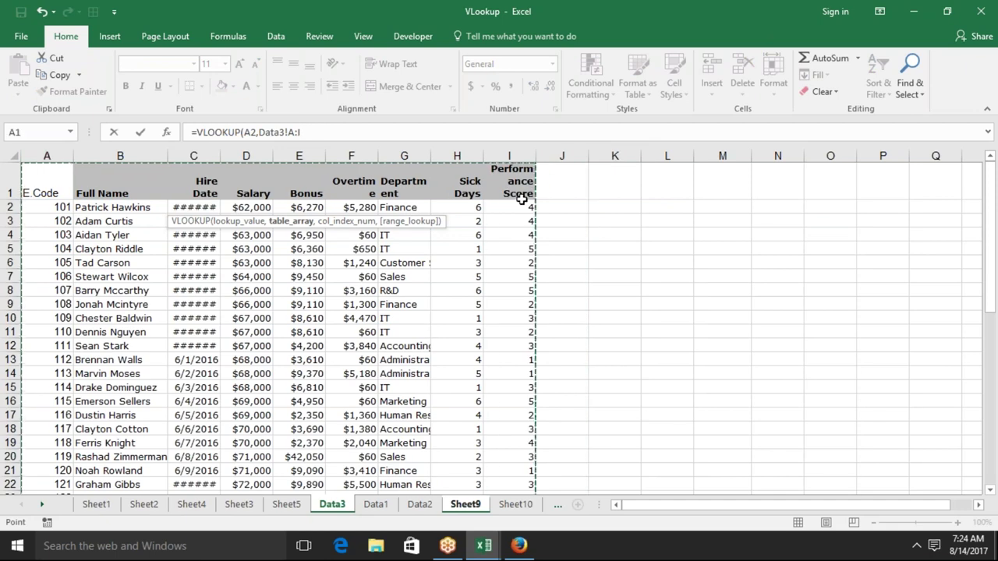
pyautogui.write(',0')
pyautogui.press('Return')
# Enter =IFERROR(B2,C2) in D2
pyautogui.press('Up')
pyautogui.press('Right')
pyautogui.write('=if')
pyautogui.press('Tab')
pyautogui.press('BackSpace')
pyautogui.press('Down')
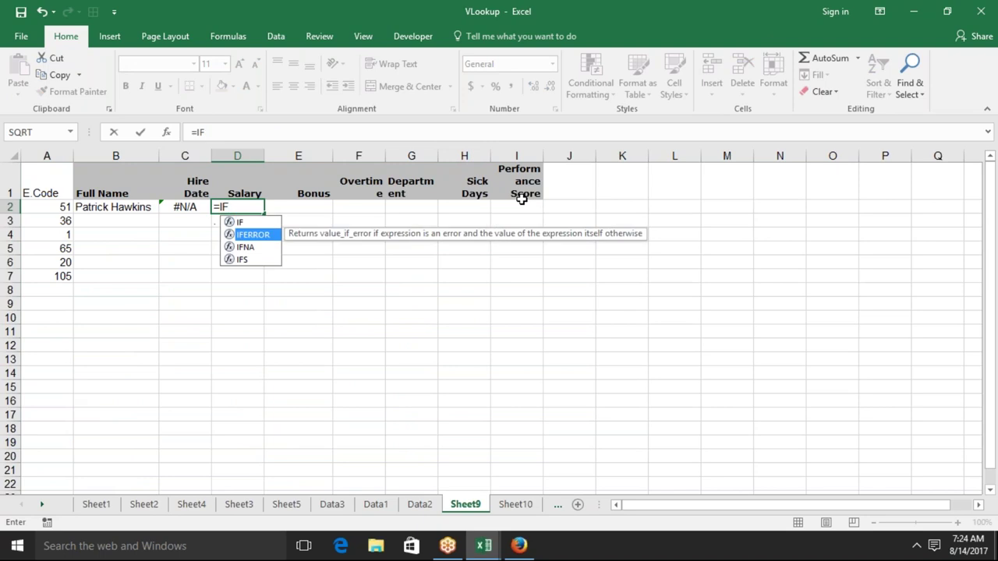
pyautogui.press('Tab')
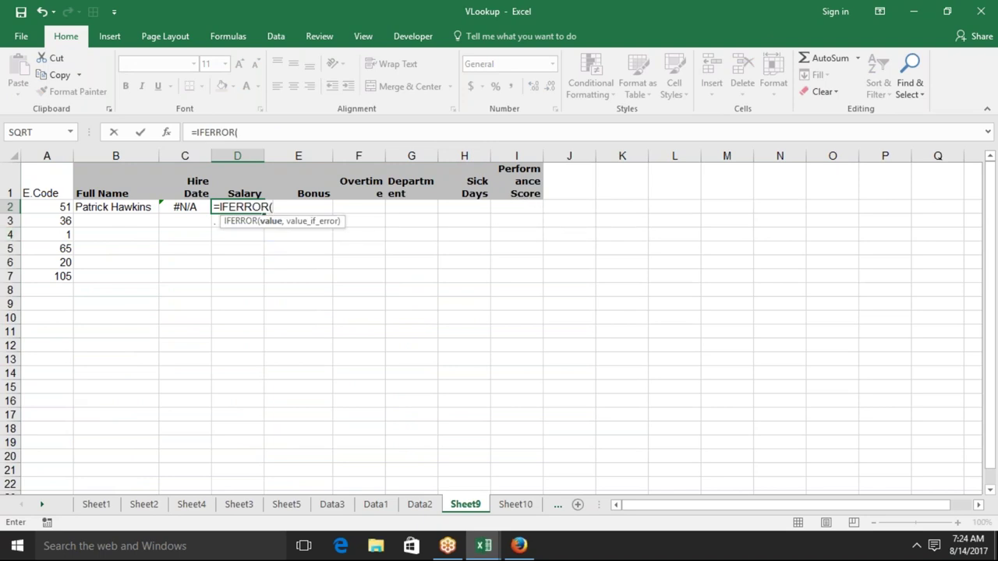
pyautogui.click(123, 209)
pyautogui.write(',')
pyautogui.click(182, 207)
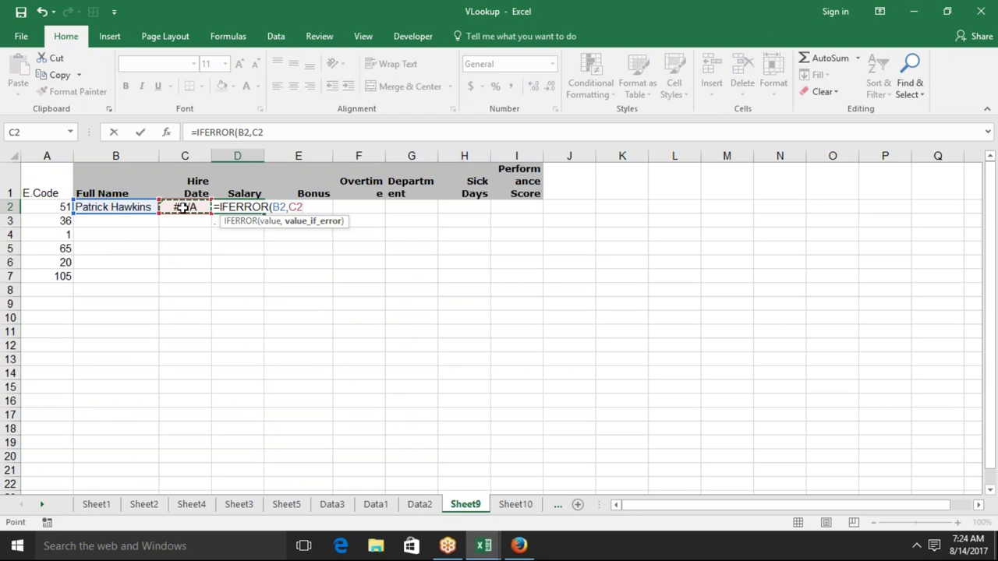
pyautogui.press('Return')
pyautogui.click(148, 208)
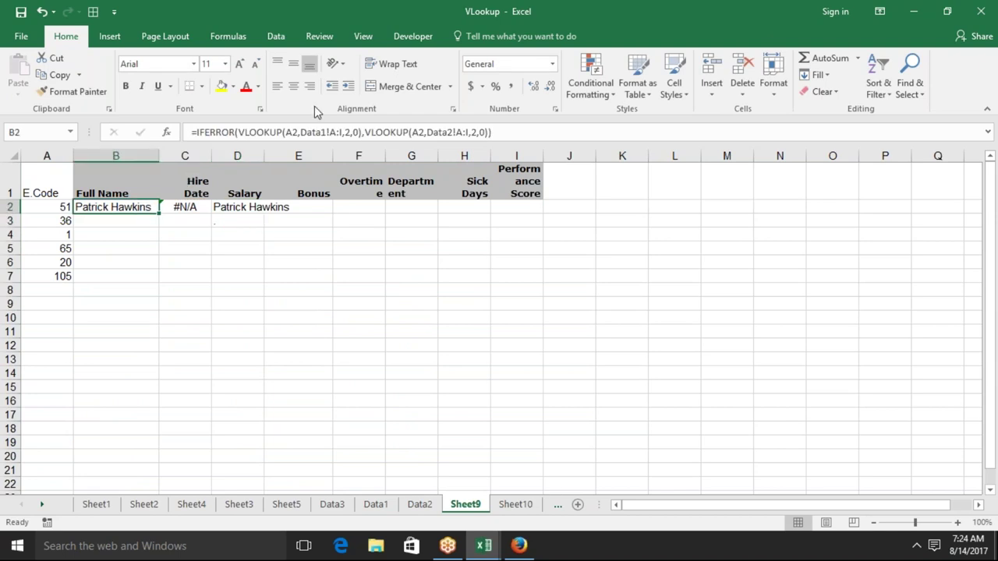
# Replace the B2 reference in D2's IFERROR with B2's full two-sheet formula
pyautogui.moveTo(196, 132); pyautogui.dragTo(655, 135)
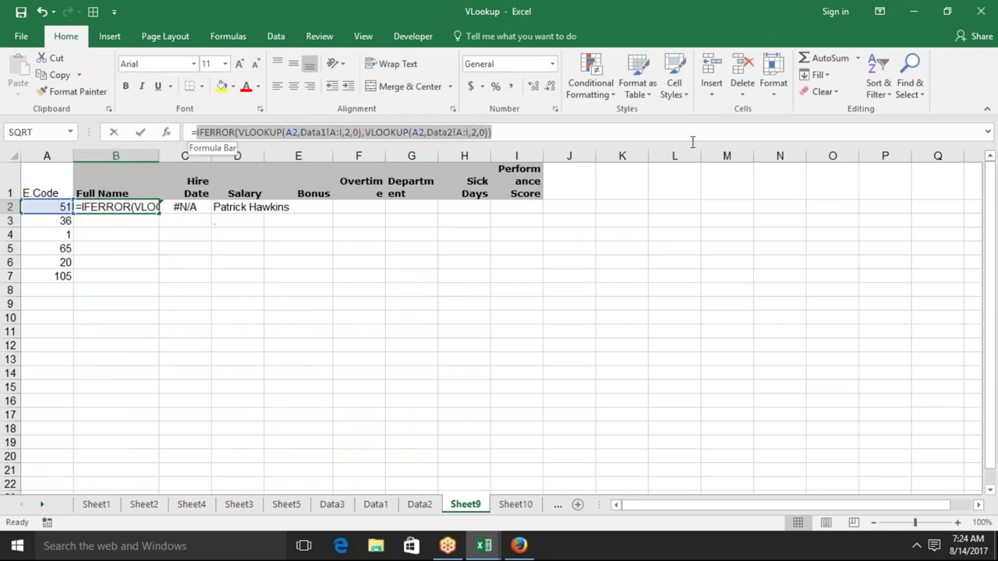
pyautogui.hotkey('ctrl', 'c')
pyautogui.press('Tab')
pyautogui.click(254, 207)
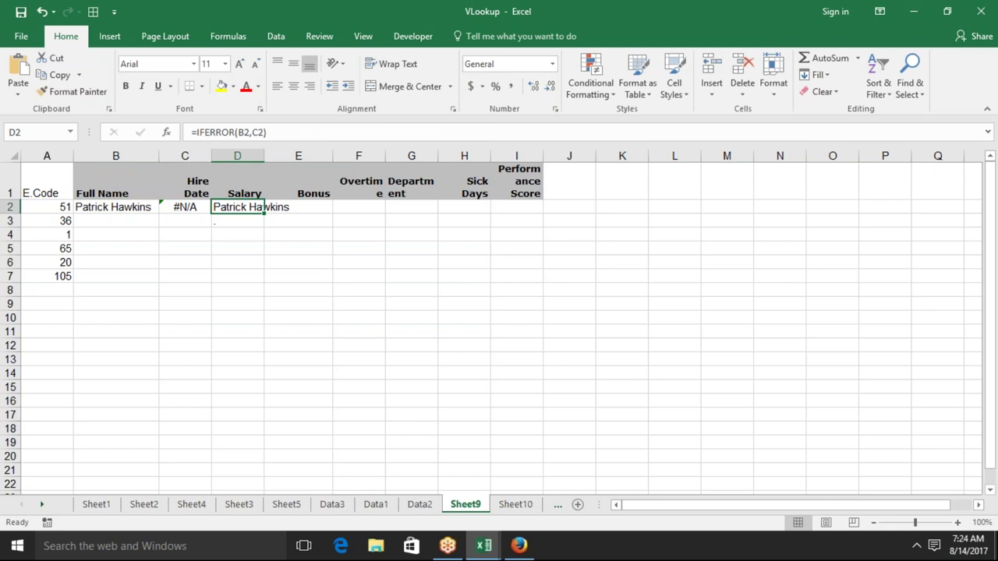
pyautogui.doubleClick(244, 132)
pyautogui.hotkey('ctrl', 'v')
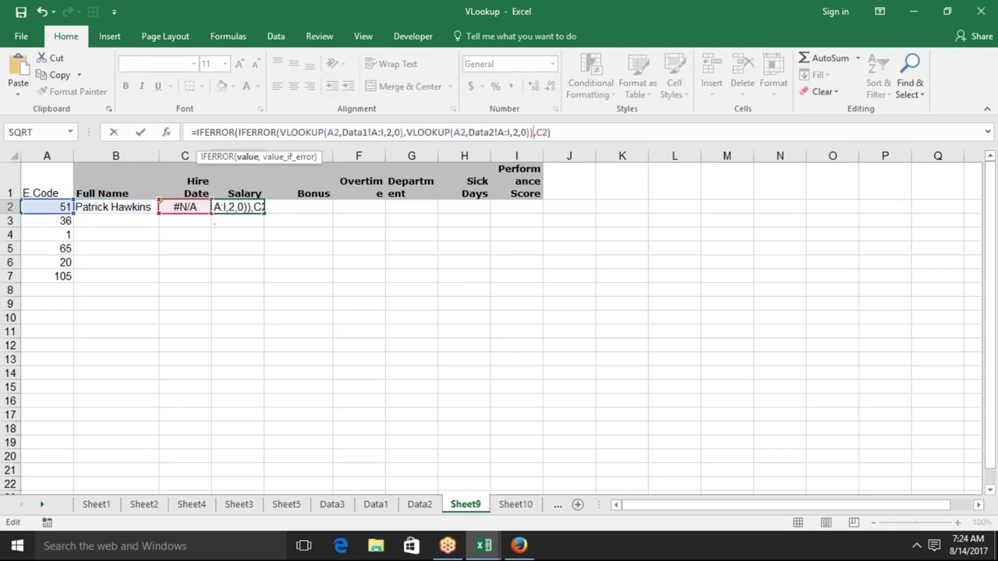
pyautogui.press('Return')
# Replace the C2 reference in D2's formula with C2's Data3 VLOOKUP
pyautogui.press('Up')
pyautogui.press('Left')
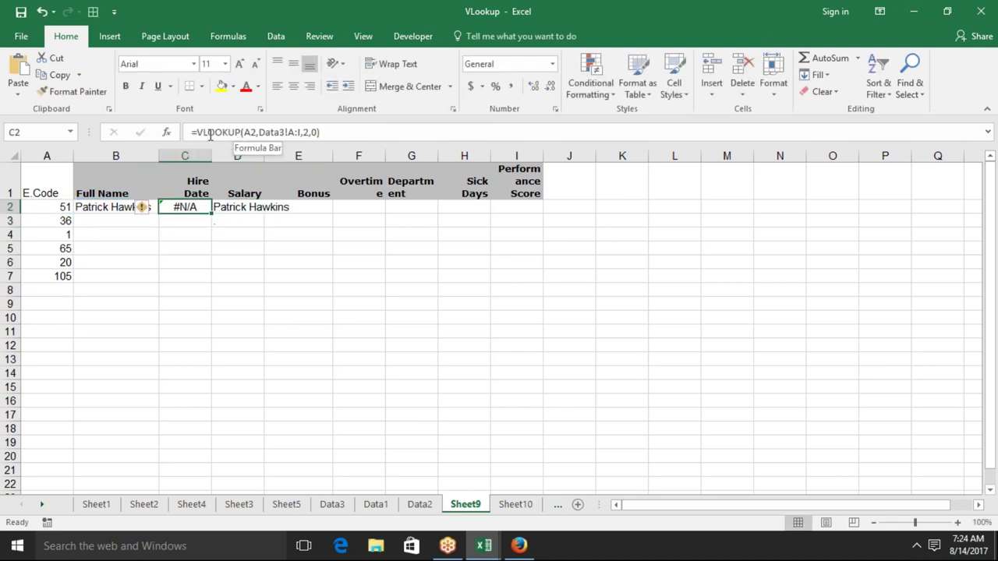
pyautogui.moveTo(197, 133); pyautogui.dragTo(517, 147)
pyautogui.hotkey('ctrl', 'v')
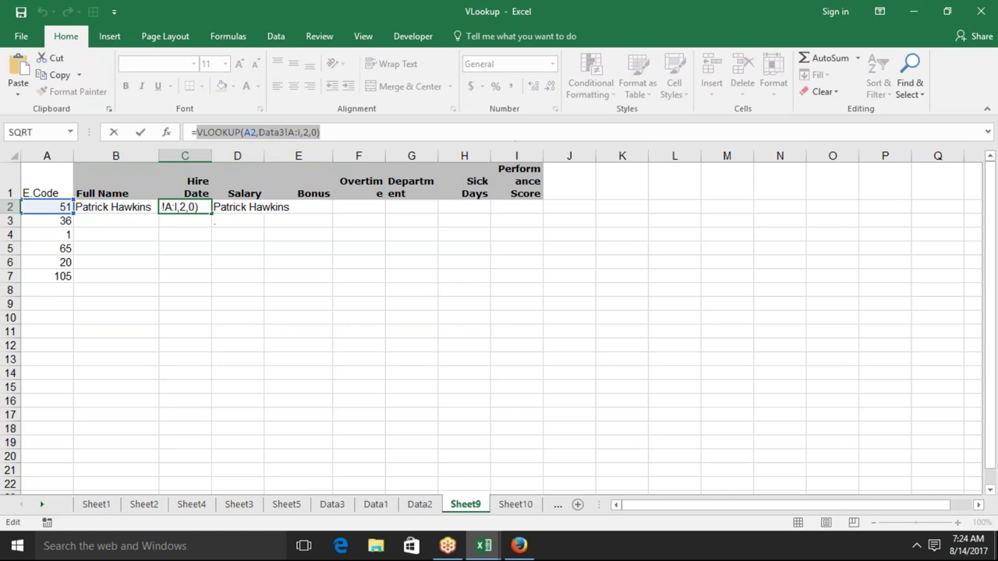
pyautogui.hotkey('ctrl', 'Return')
pyautogui.press('Down')
pyautogui.press('Up')
pyautogui.press('Right')
pyautogui.doubleClick(545, 133)
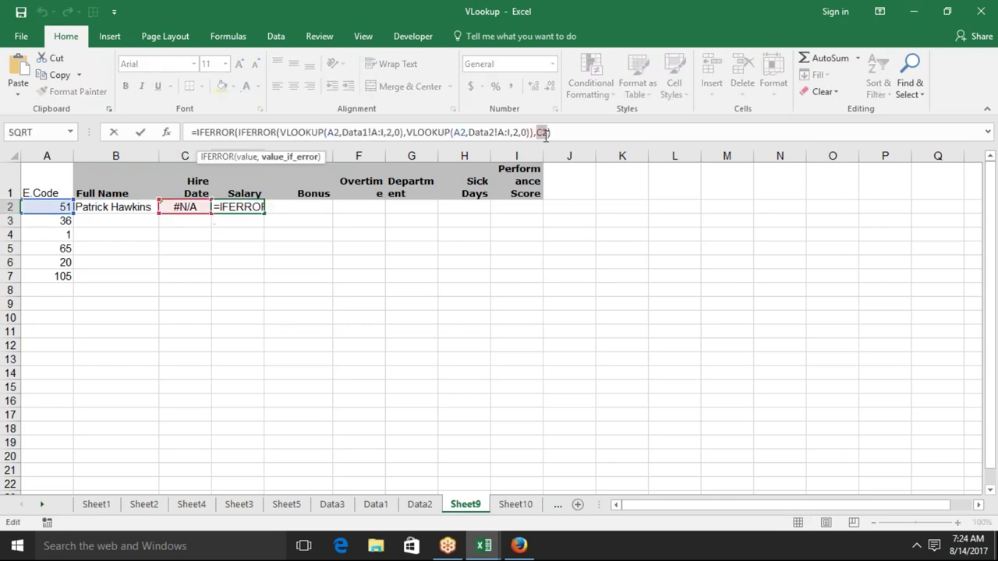
pyautogui.hotkey('ctrl', 'v')
pyautogui.hotkey('ctrl', 'Return')
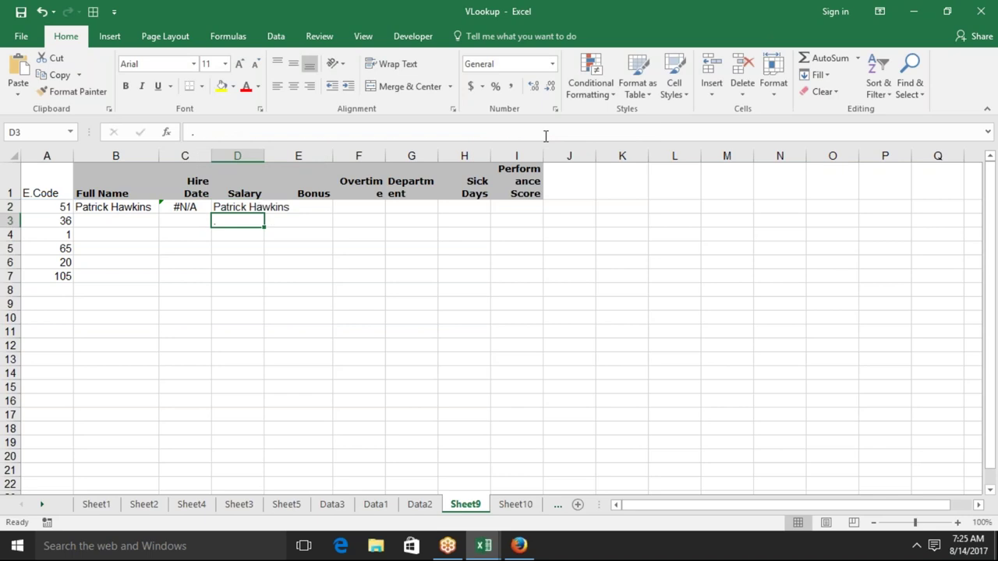
# Cut the three-sheet formula from D2 into B2, clear C2, and fill B2 down to row 7
pyautogui.hotkey('ctrl', 'x')
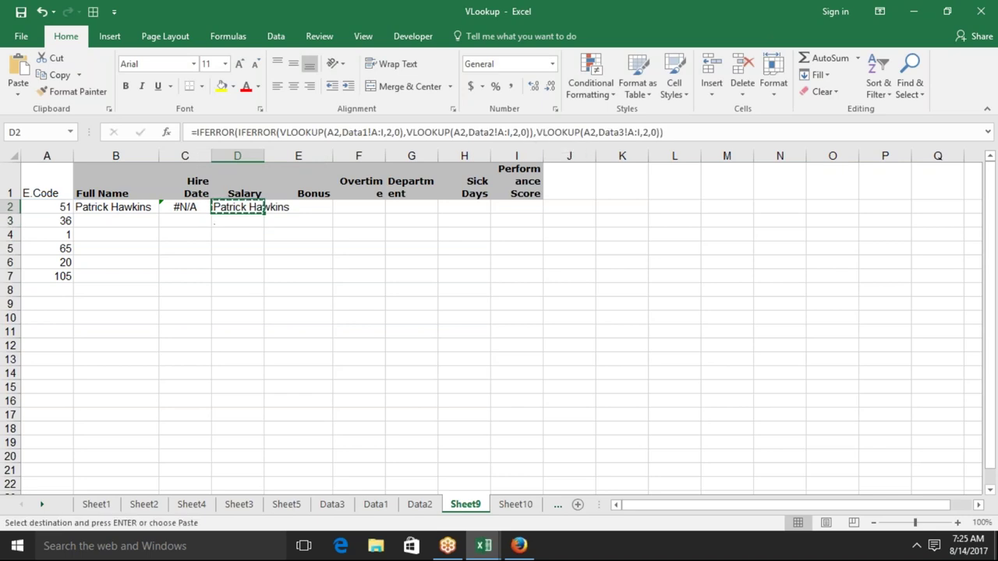
pyautogui.press('Left')
pyautogui.press('Left')
pyautogui.hotkey('ctrl', 'v')
pyautogui.press('Right')
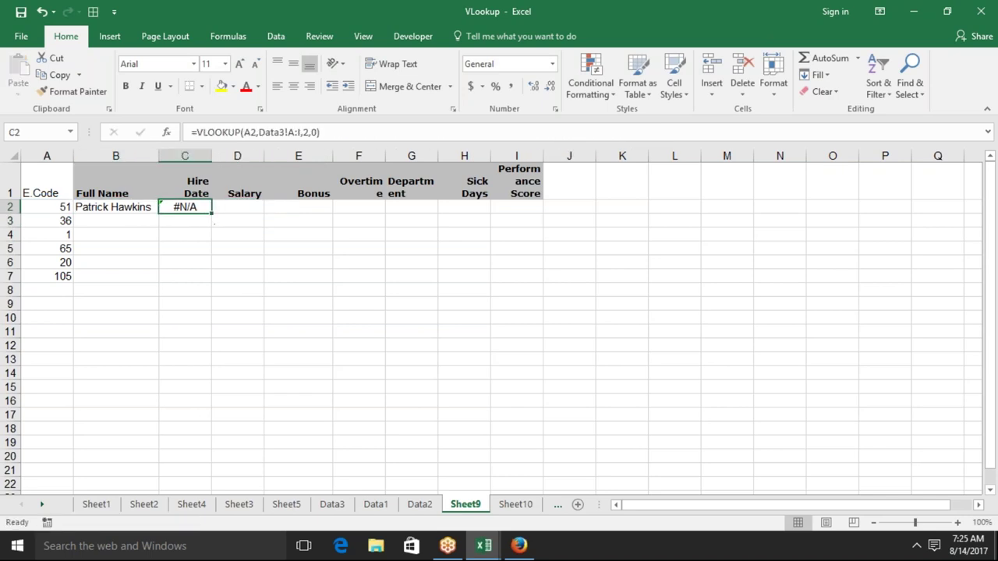
pyautogui.press('Delete')
pyautogui.click(101, 202)
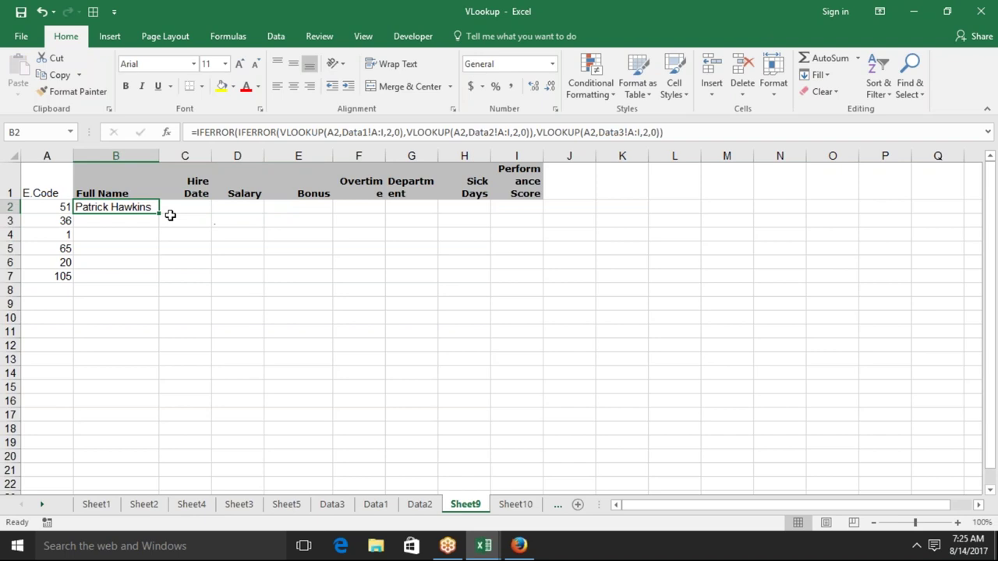
pyautogui.doubleClick(159, 212)
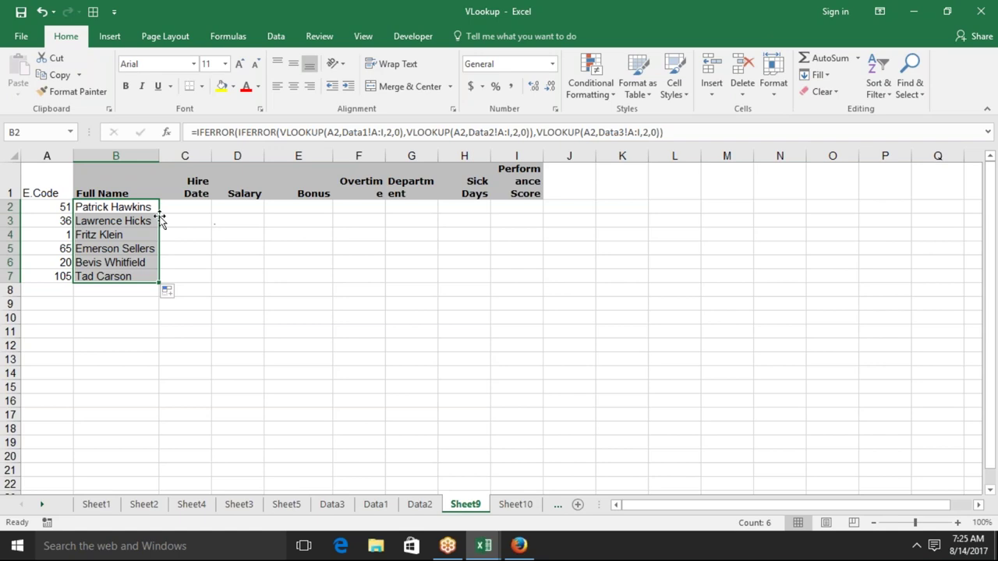
# Open Sheet10 with the daily data table
pyautogui.click(526, 505)
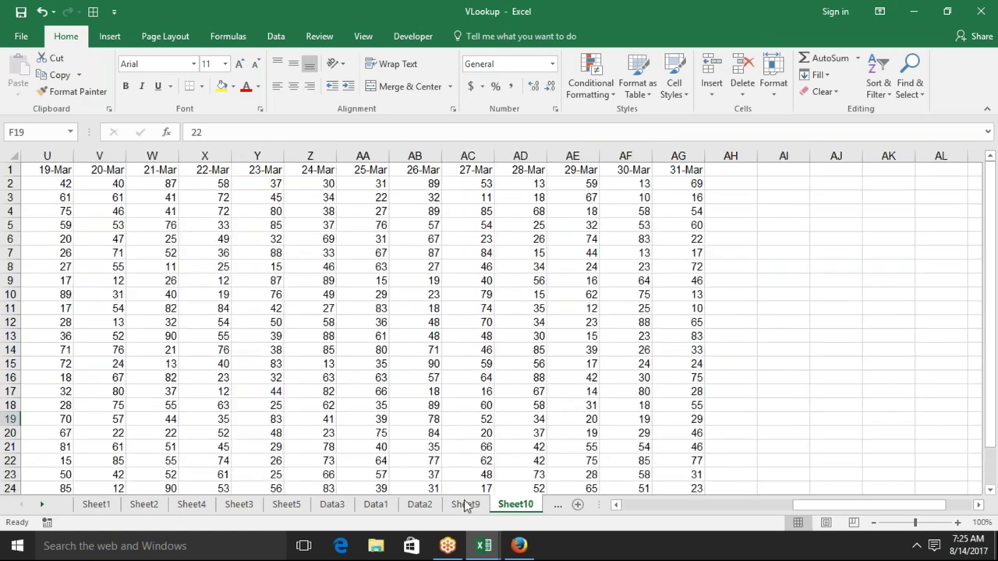
# Check how far Sheet10's table runs, from its first column to the 31-Mar column
pyautogui.click(206, 422)
pyautogui.hotkey('ctrl', 'Left')
pyautogui.hotkey('ctrl', 'Up')
pyautogui.hotkey('ctrl', 'Right')
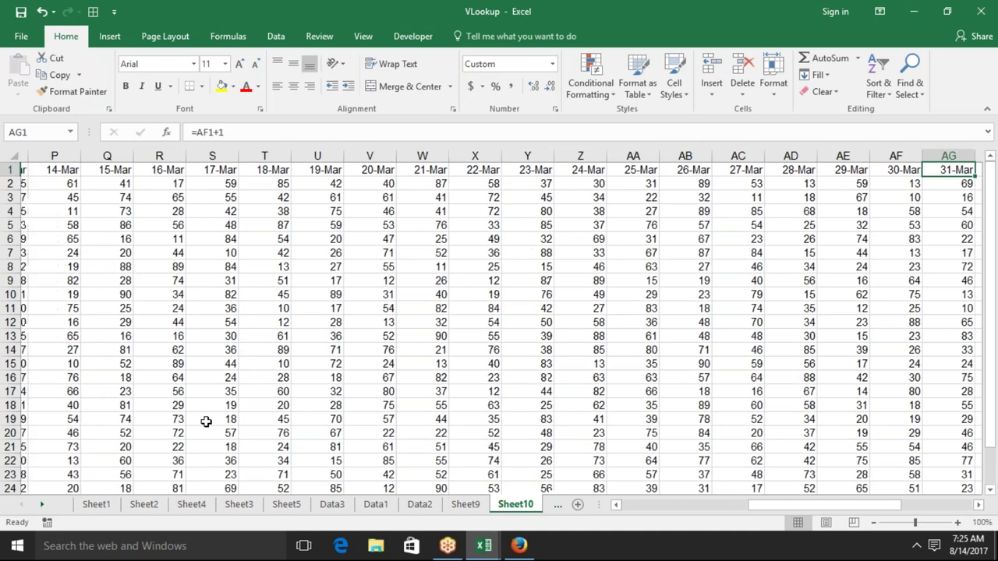
pyautogui.hotkey('ctrl', 'Left')
pyautogui.hotkey('ctrl', 'Right')
pyautogui.hotkey('ctrl', 'Left')
# Move to the first employee name, then switch to the Sheet11 lookup report
pyautogui.press('Down')
pyautogui.press('Right')
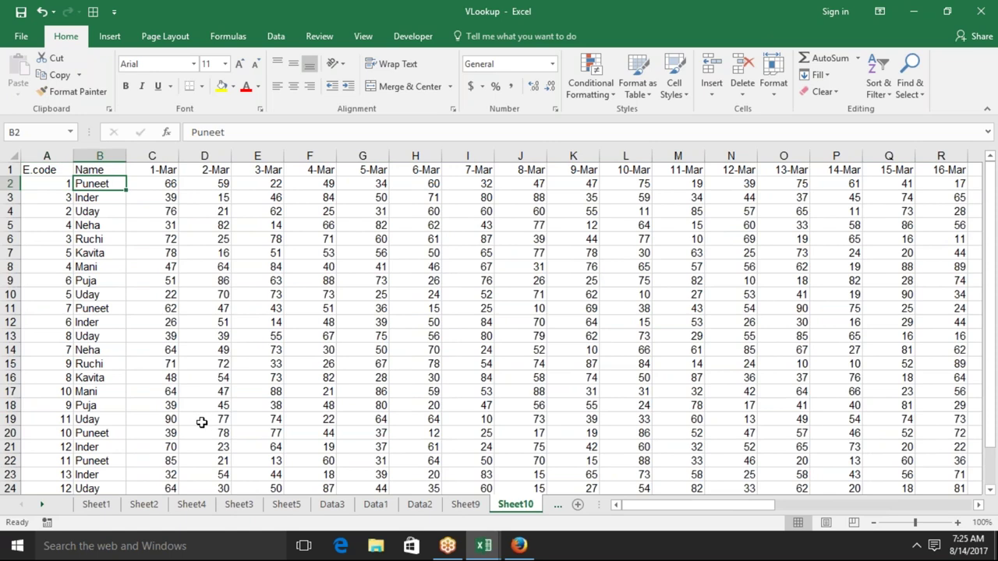
pyautogui.click(44, 506)
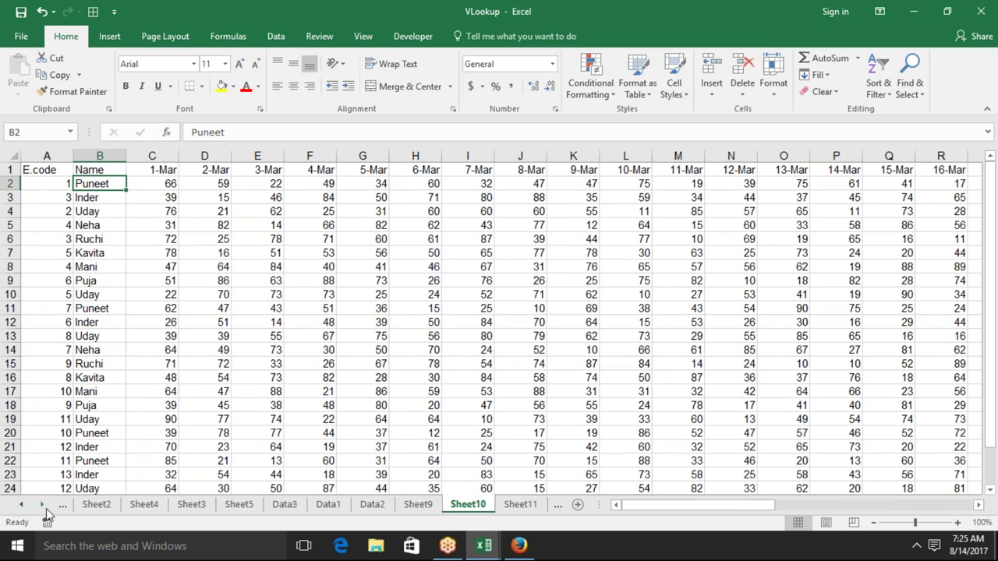
pyautogui.click(520, 504)
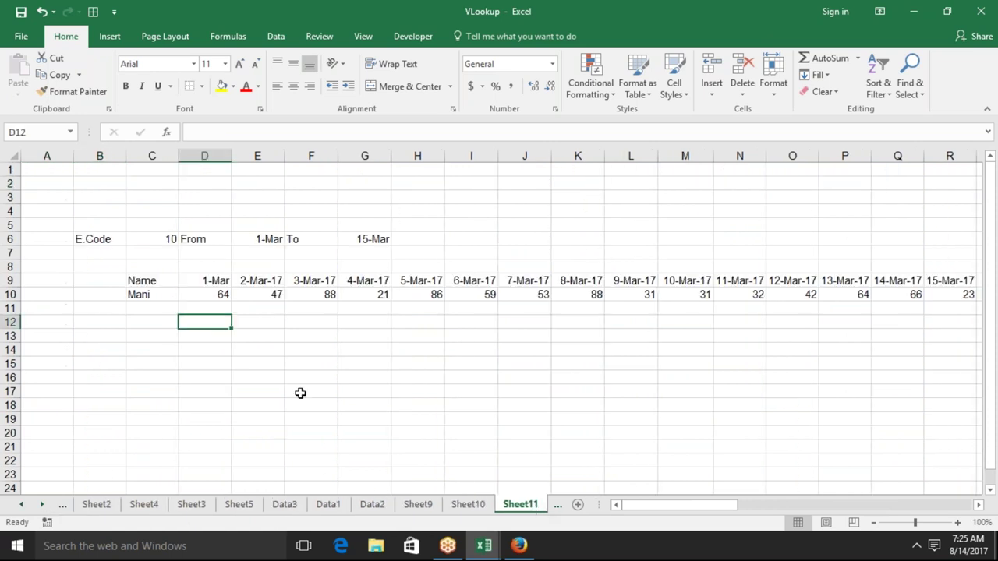
# Enter employee code 5 in C6 and a 5-May 2016 From date in E6
pyautogui.click(155, 242)
pyautogui.write('5')
pyautogui.press('Return')
pyautogui.click(204, 240)
pyautogui.click(269, 240)
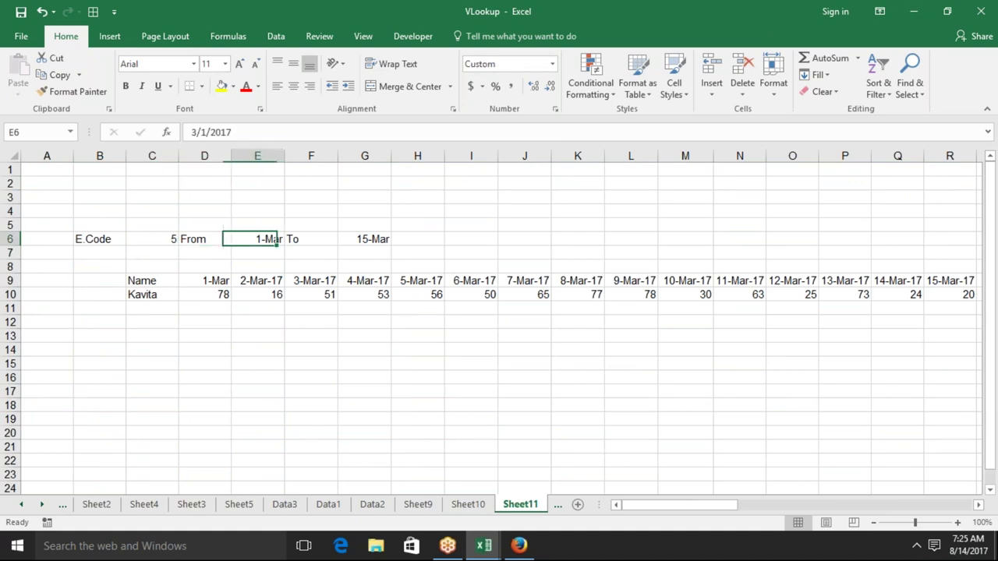
pyautogui.write('5/5')
pyautogui.press('Return')
pyautogui.click(257, 239)
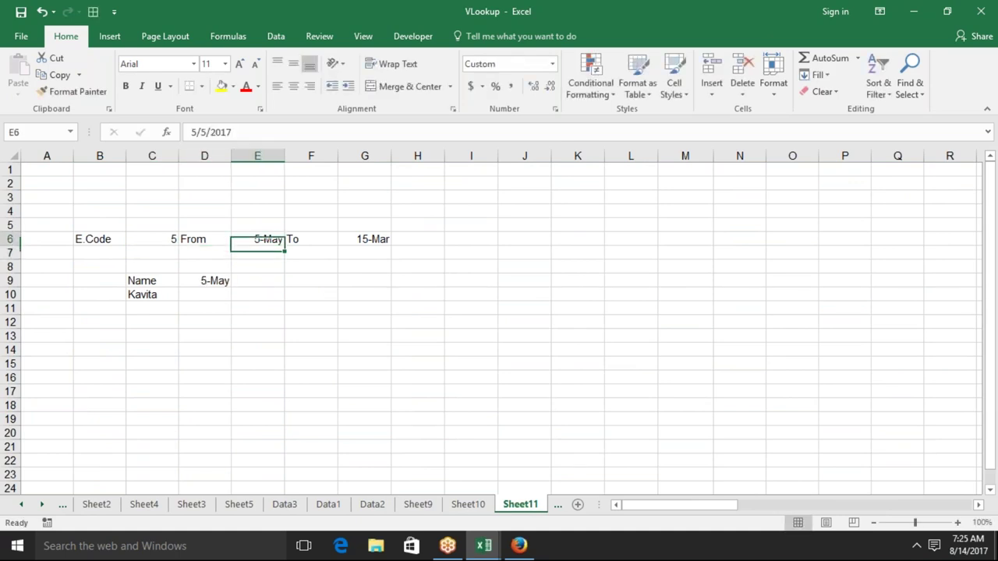
pyautogui.press('F2')
pyautogui.press('BackSpace')
pyautogui.press('BackSpace')
pyautogui.press('BackSpace')
pyautogui.write('/')
pyautogui.write('16')
pyautogui.press('Return')
# Enter 5/10/16 as the To date in G6
pyautogui.press('Up')
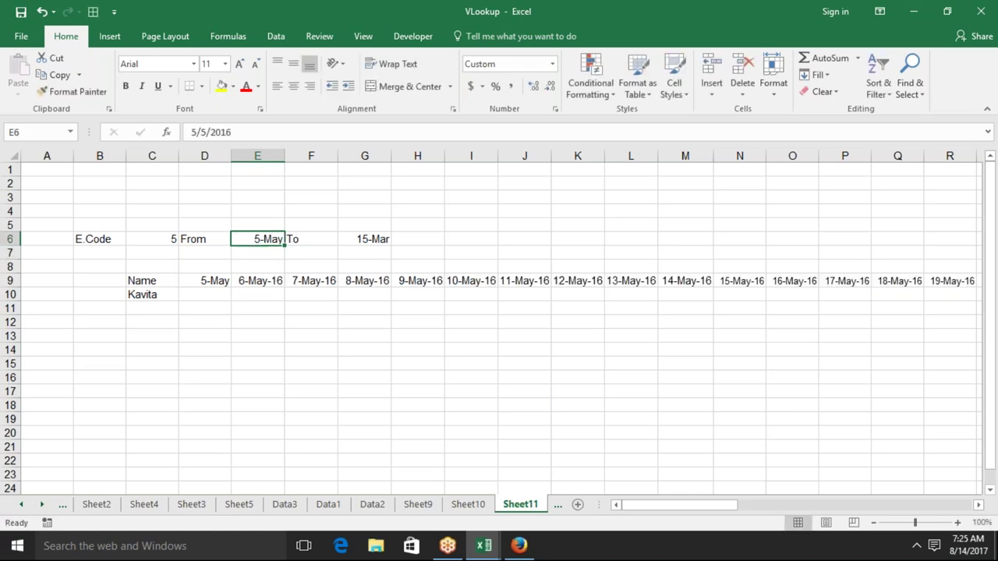
pyautogui.press('Right')
pyautogui.press('Right')
pyautogui.write('5/10/16')
pyautogui.press('Return')
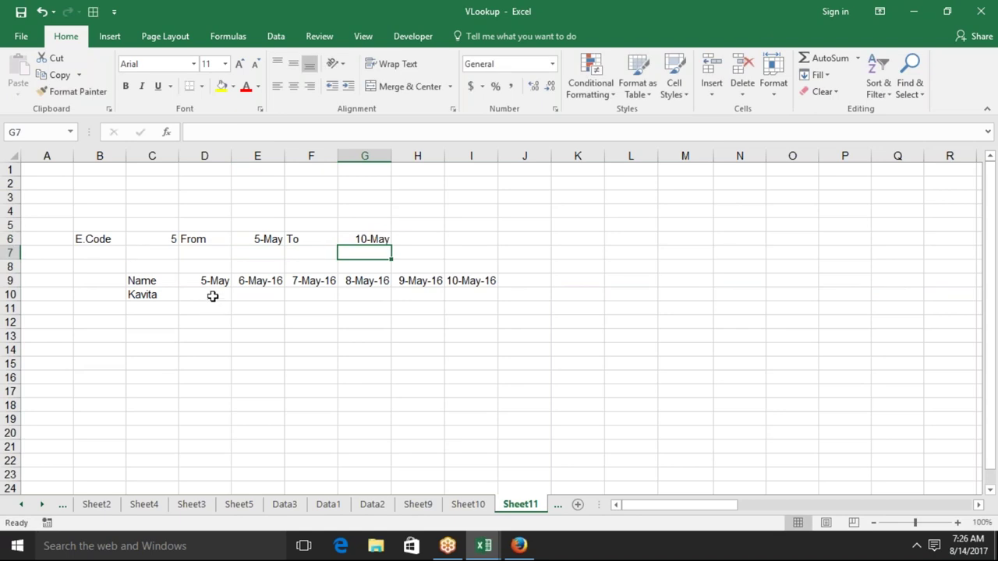
# Inspect D10's lookup formula and Sheet10's first and last date columns
pyautogui.click(212, 296)
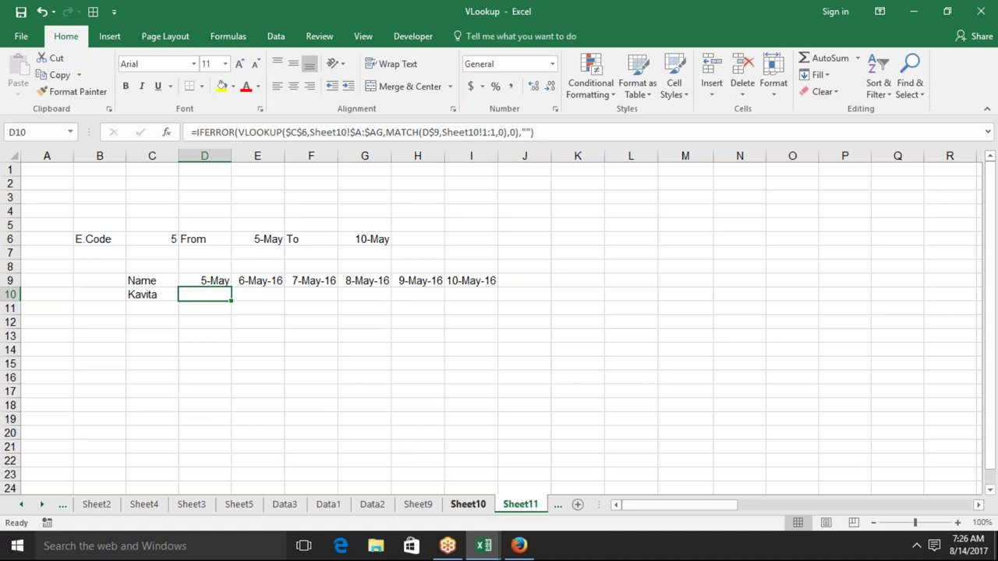
pyautogui.click(160, 294)
pyautogui.click(208, 293)
pyautogui.click(468, 504)
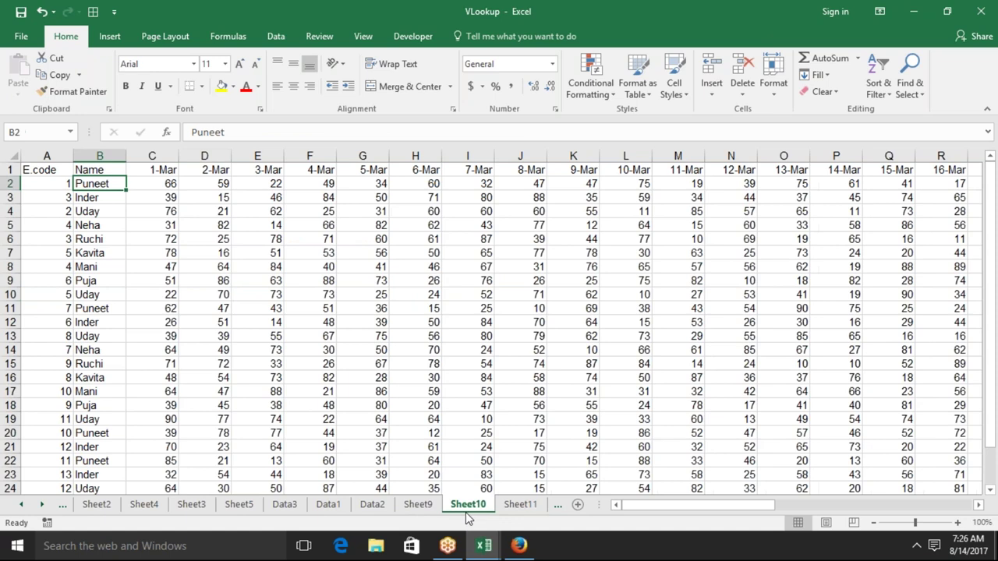
pyautogui.press('Up')
pyautogui.press('Right')
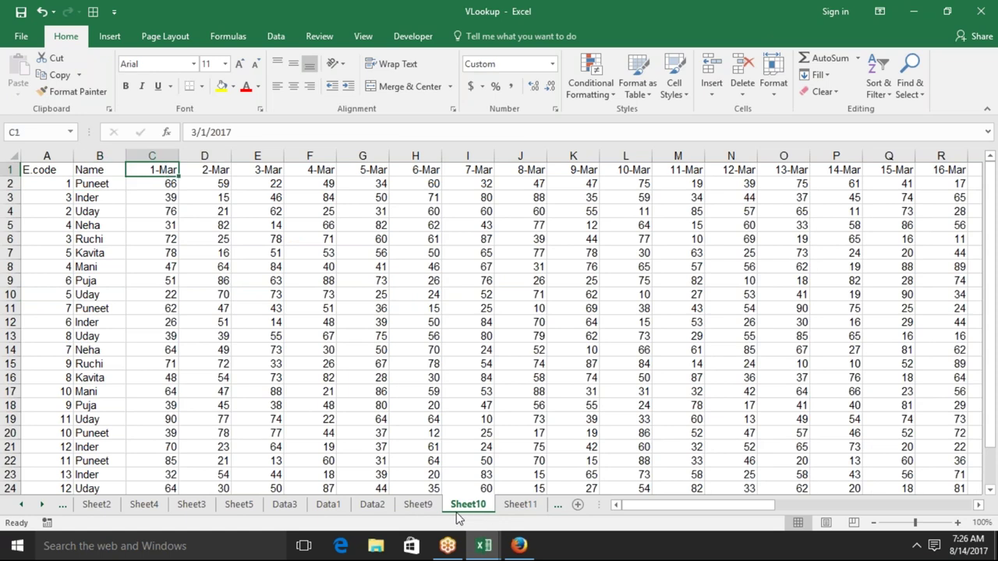
pyautogui.hotkey('ctrl', 'Right')
pyautogui.hotkey('ctrl', 'Left')
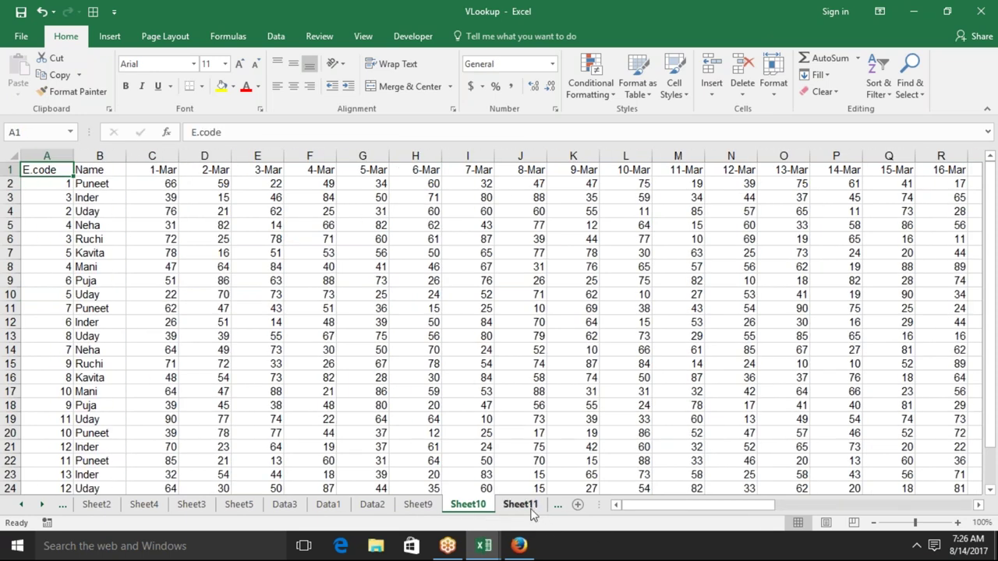
pyautogui.click(520, 504)
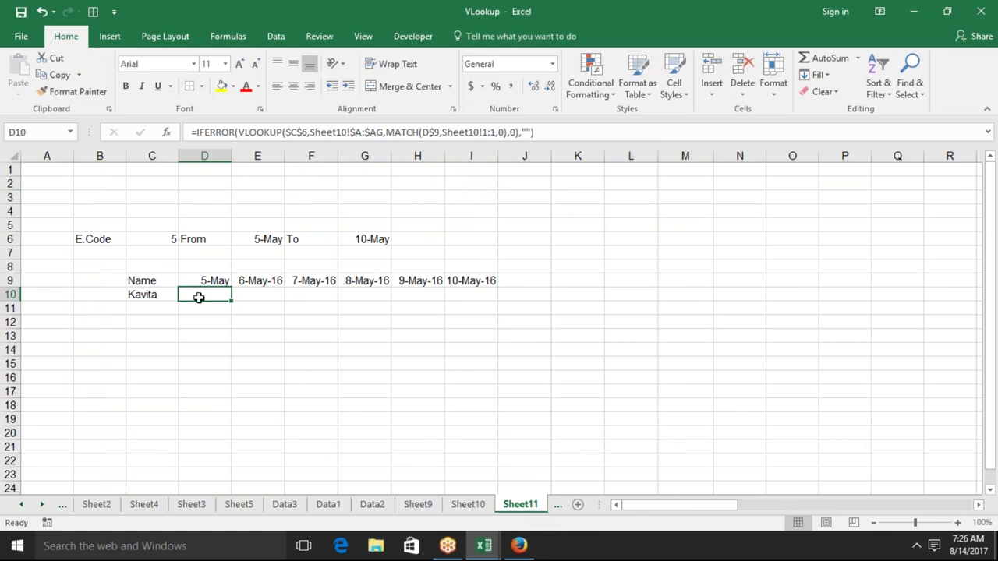
# Change the report dates to 3/1 for From and 3/10 for To
pyautogui.click(272, 241)
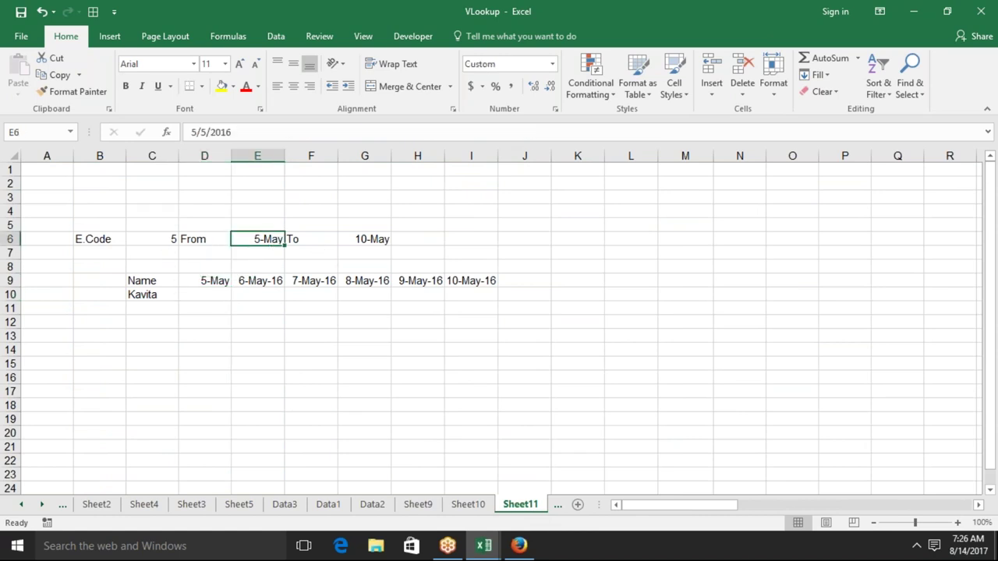
pyautogui.write('3/1')
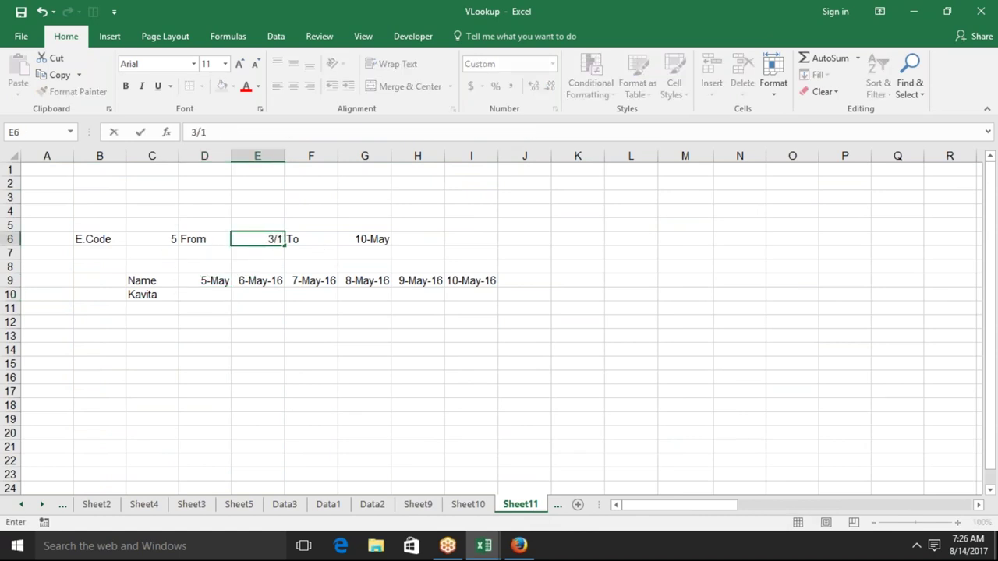
pyautogui.press('Tab')
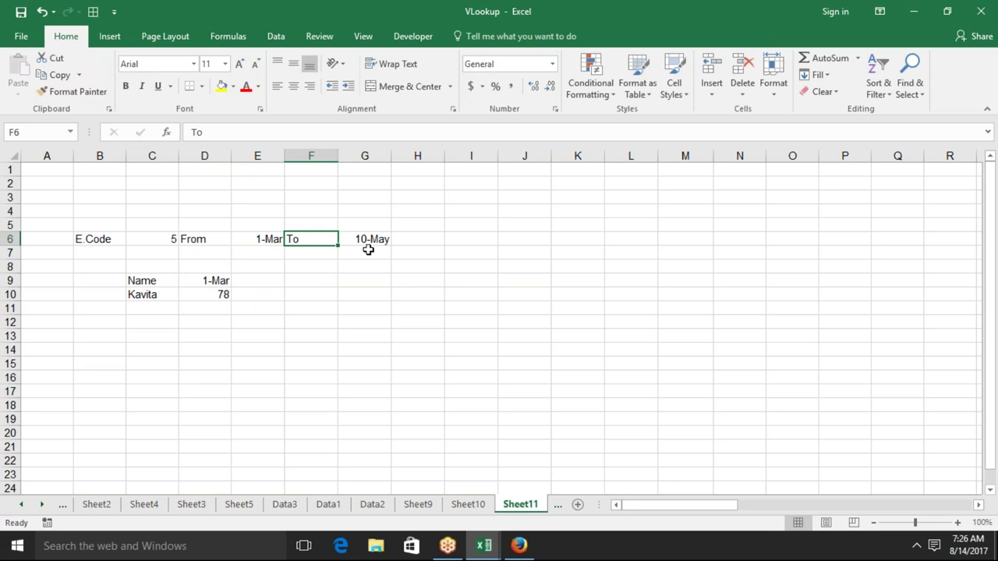
pyautogui.press('Left')
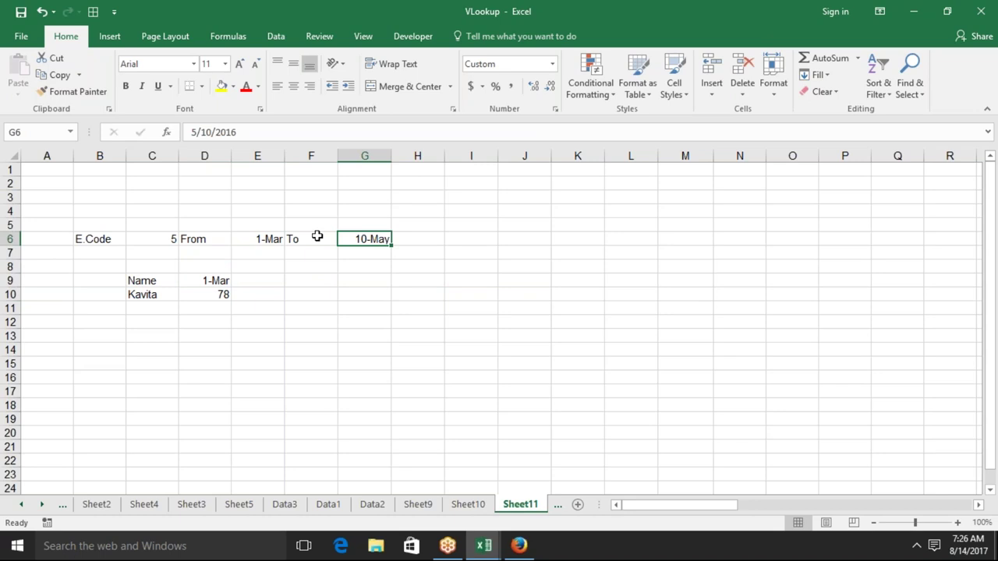
pyautogui.write('3/10')
pyautogui.press('Return')
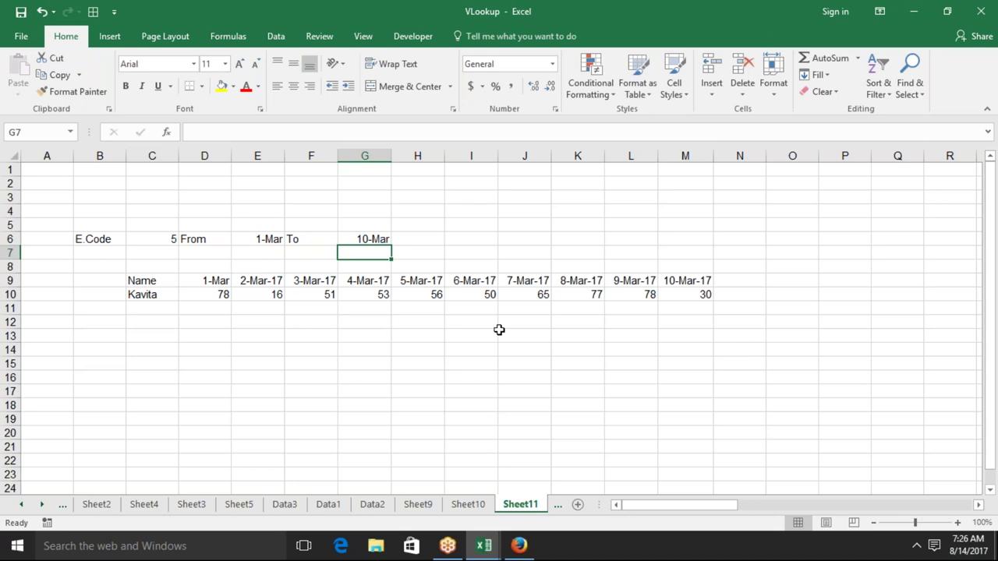
pyautogui.click(211, 282)
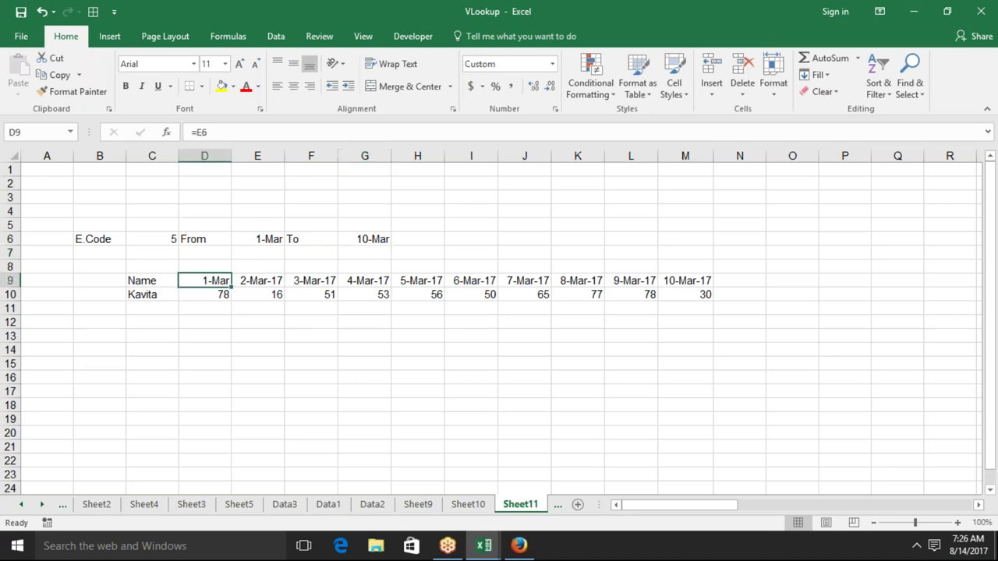
# Clear the old values in D9:M10 and make D9 equal the From date (=E6)
pyautogui.moveTo(211, 282)
pyautogui.mouseDown()
pyautogui.moveTo(967, 286)
pyautogui.moveTo(966, 296)
pyautogui.mouseUp()
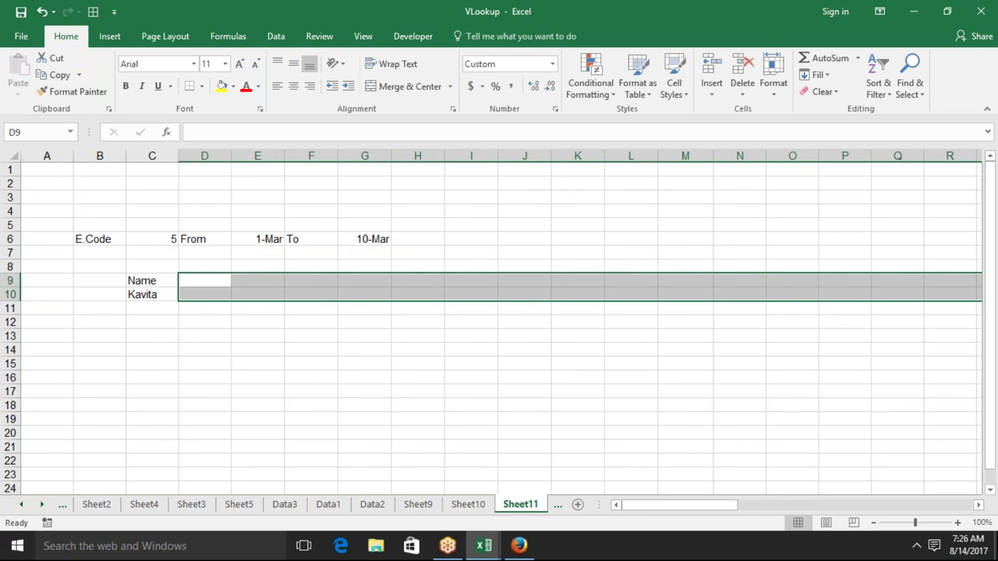
pyautogui.click(152, 280)
pyautogui.click(204, 281)
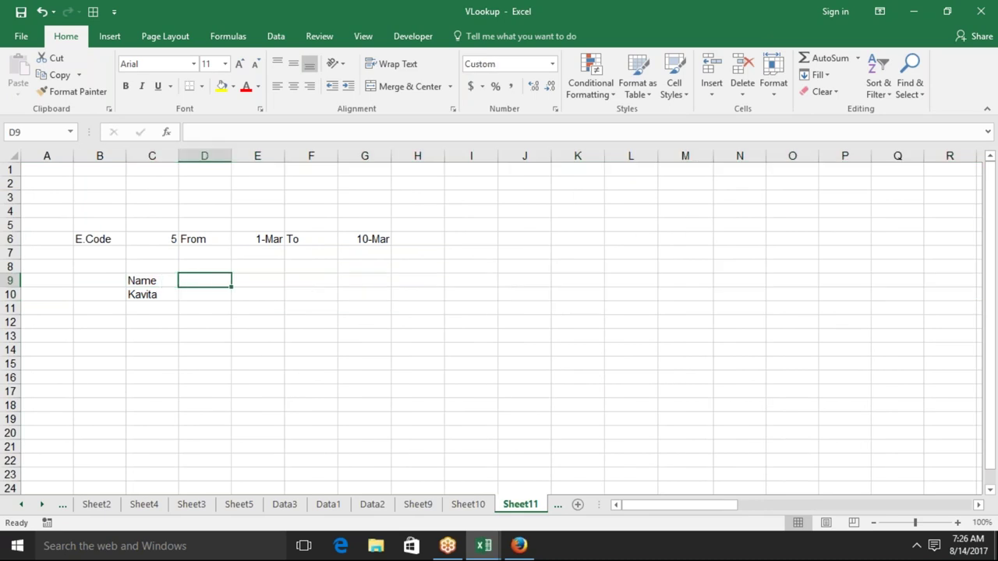
pyautogui.write('=')
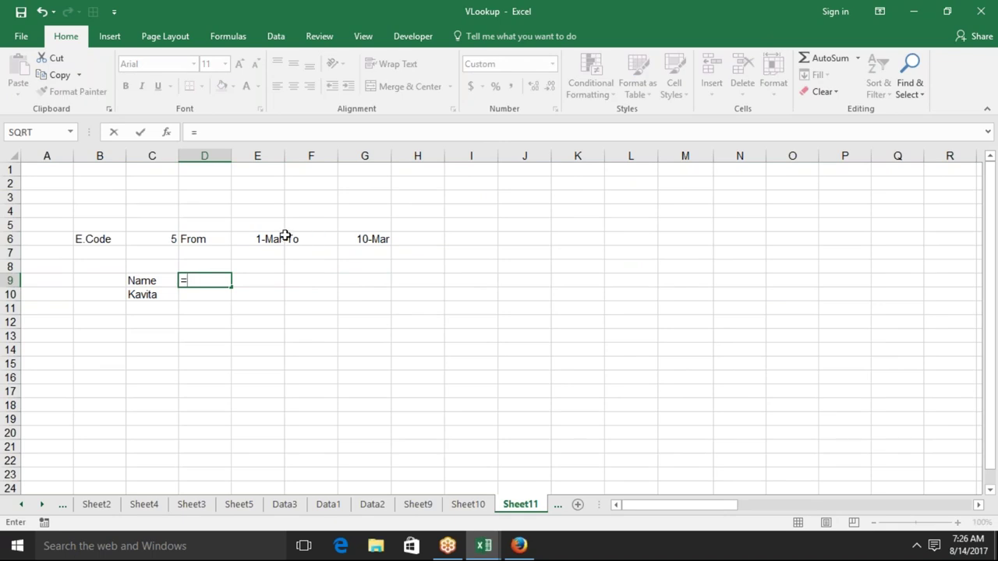
pyautogui.click(273, 234)
pyautogui.press('Return')
pyautogui.press('Up')
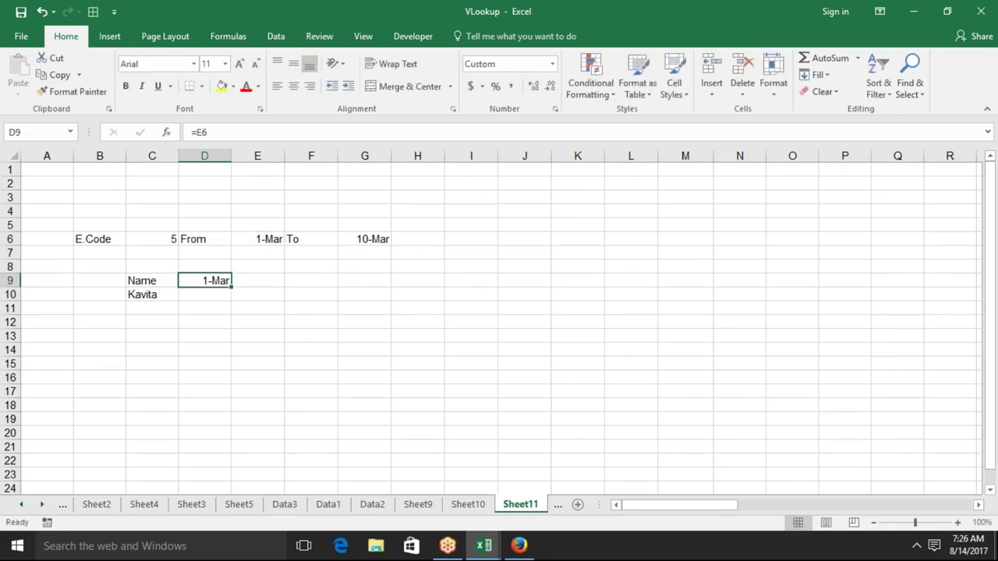
# Enter =IF(D9+1>G6,"",D9+1) in E9 for the next day's date
pyautogui.click(258, 280)
pyautogui.write('=if')
pyautogui.press('Tab')
pyautogui.click(210, 280)
pyautogui.write('+1')
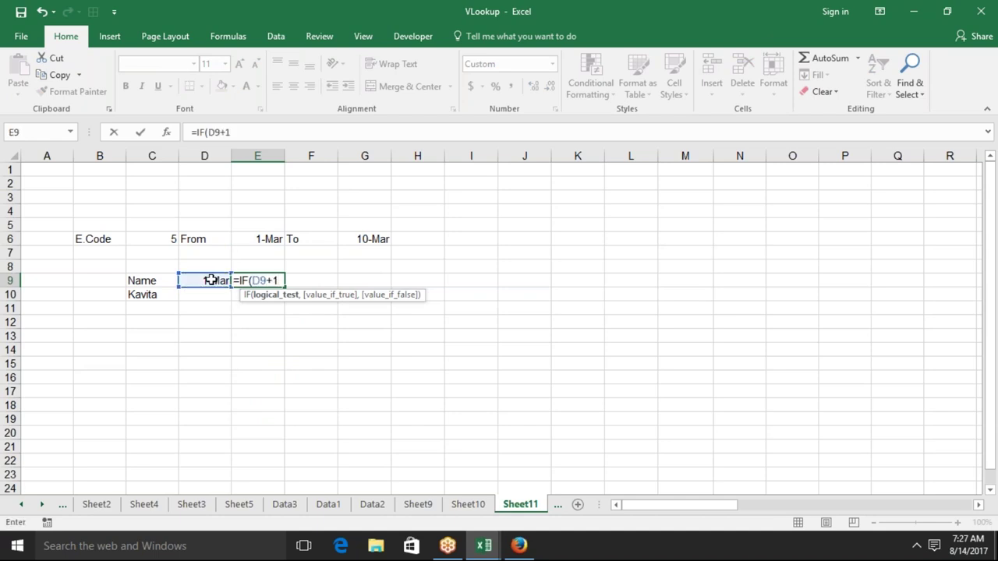
pyautogui.write('>')
pyautogui.click(367, 239)
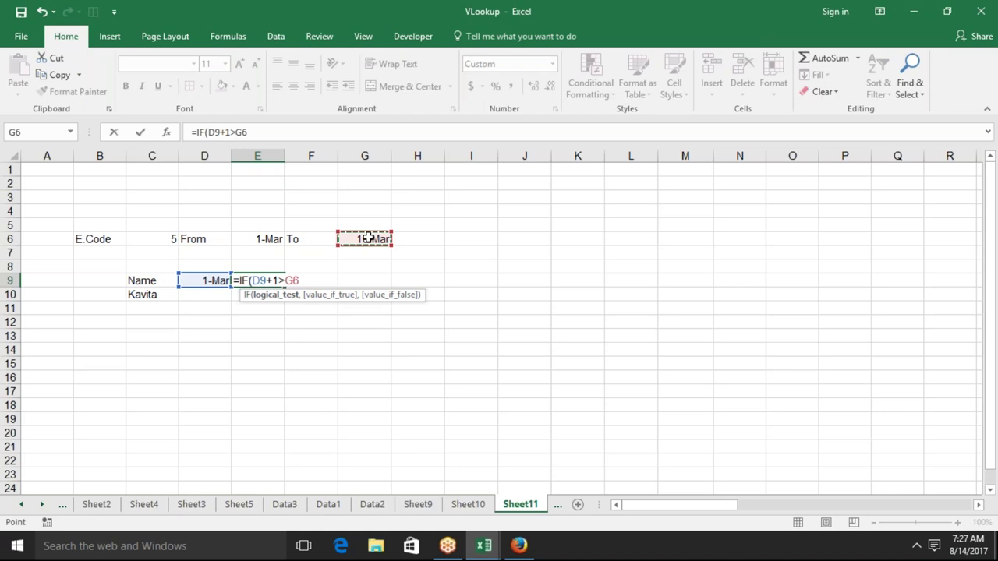
pyautogui.write(',"",')
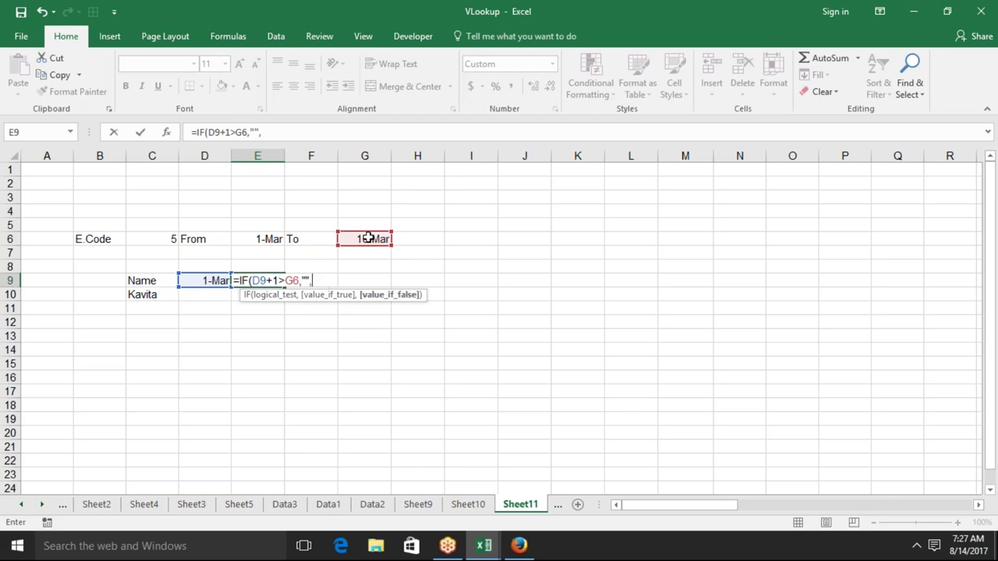
pyautogui.click(213, 279)
pyautogui.write('+')
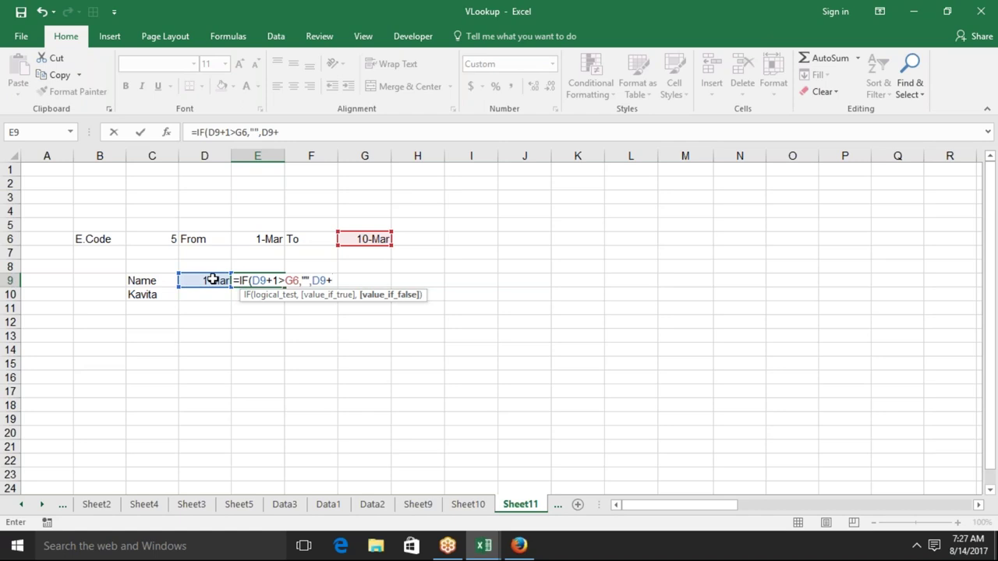
pyautogui.write('1')
pyautogui.press('Return')
pyautogui.press('Up')
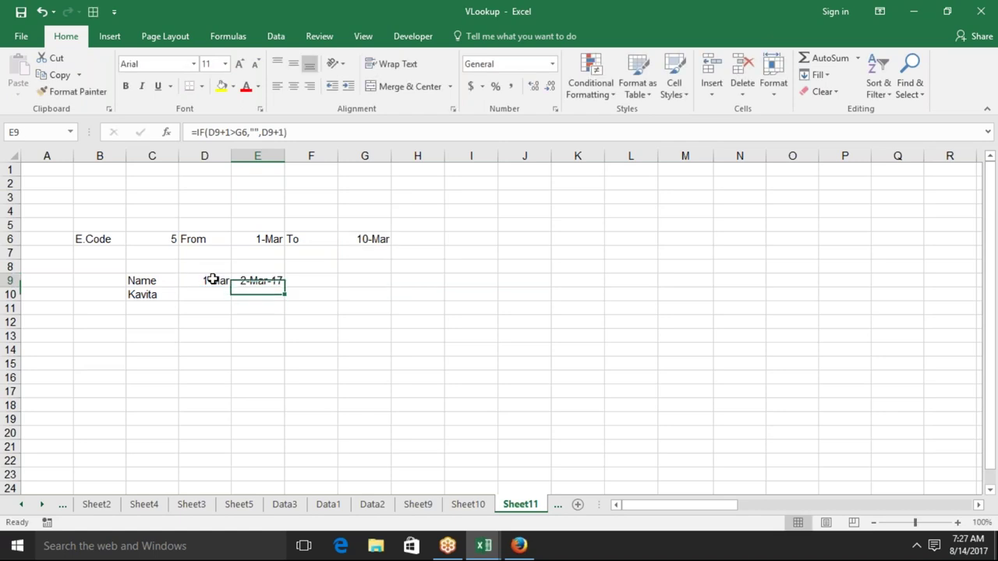
# Edit E9's formula to turn the G6 reference into an absolute reference
pyautogui.click(243, 135)
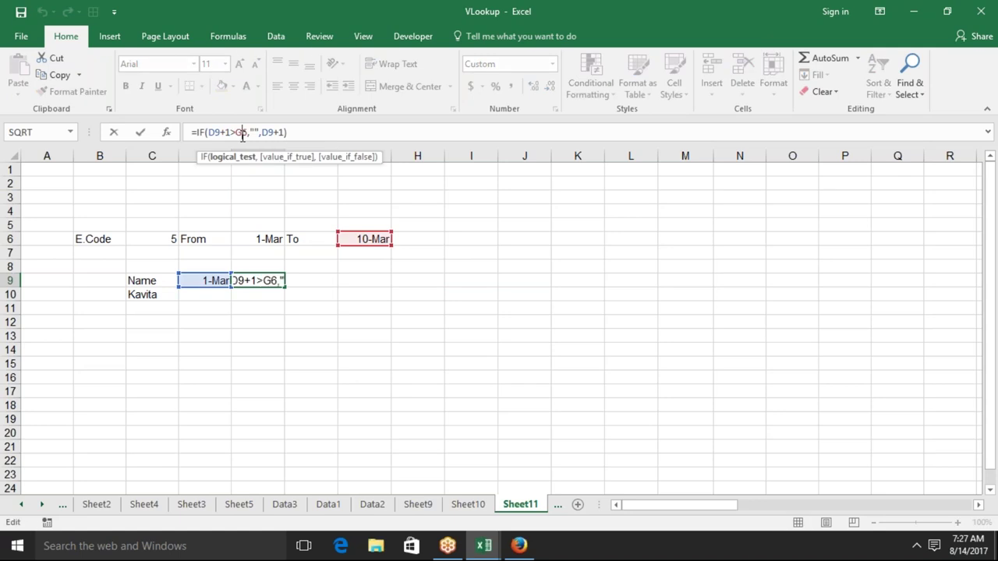
pyautogui.hotkey('alt', 'F4')
pyautogui.press('Escape')
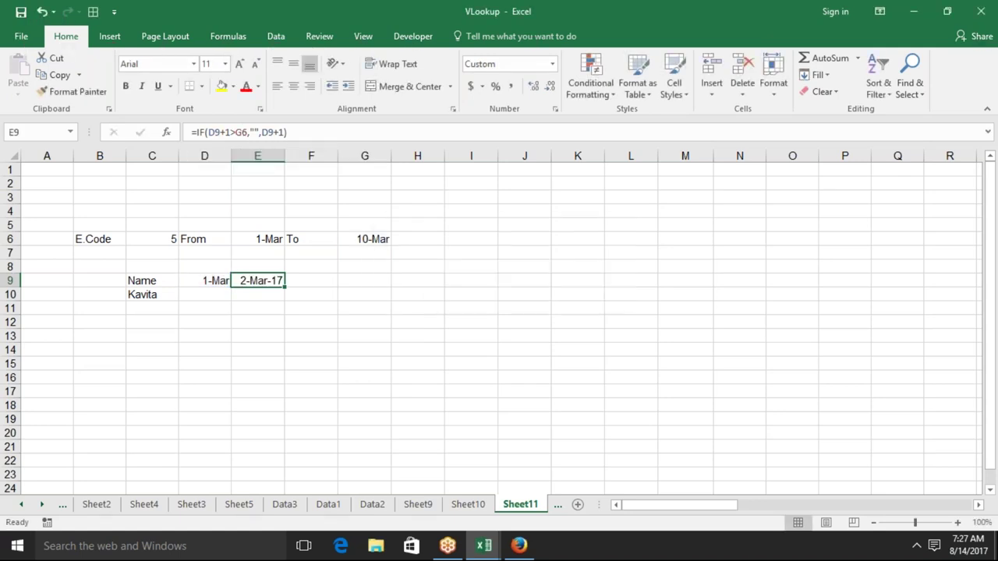
pyautogui.click(243, 134)
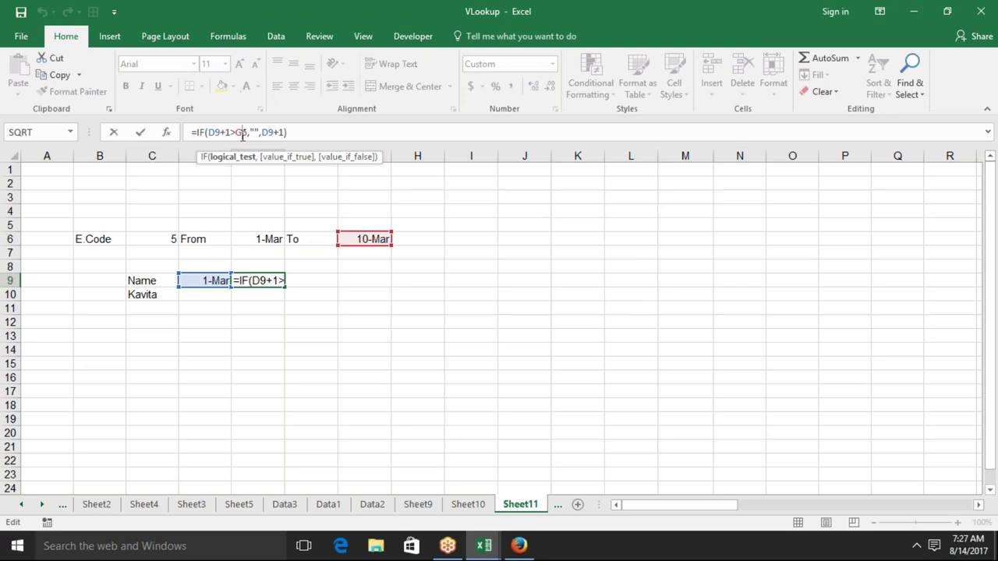
pyautogui.hotkey('alt', 'F4')
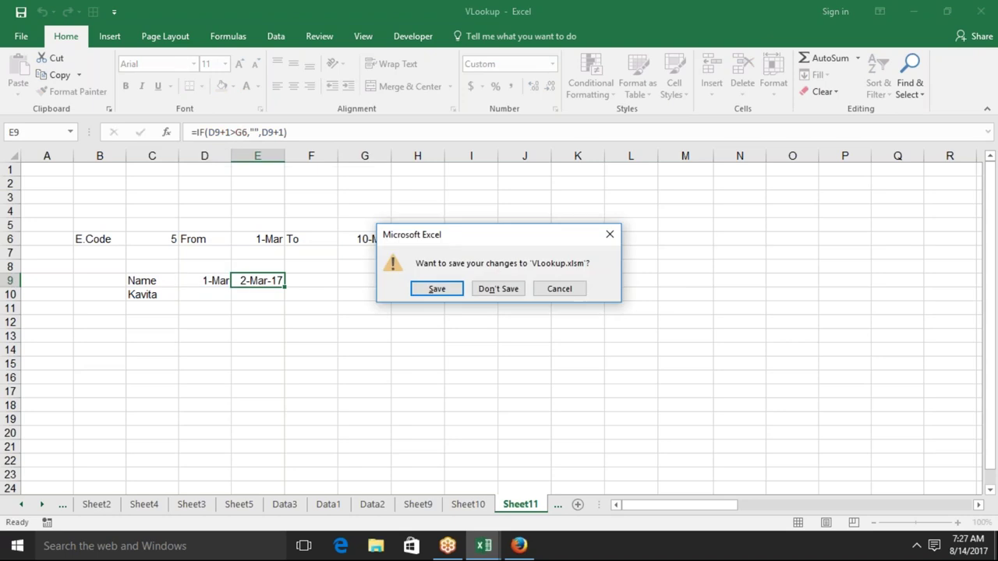
pyautogui.press('Escape')
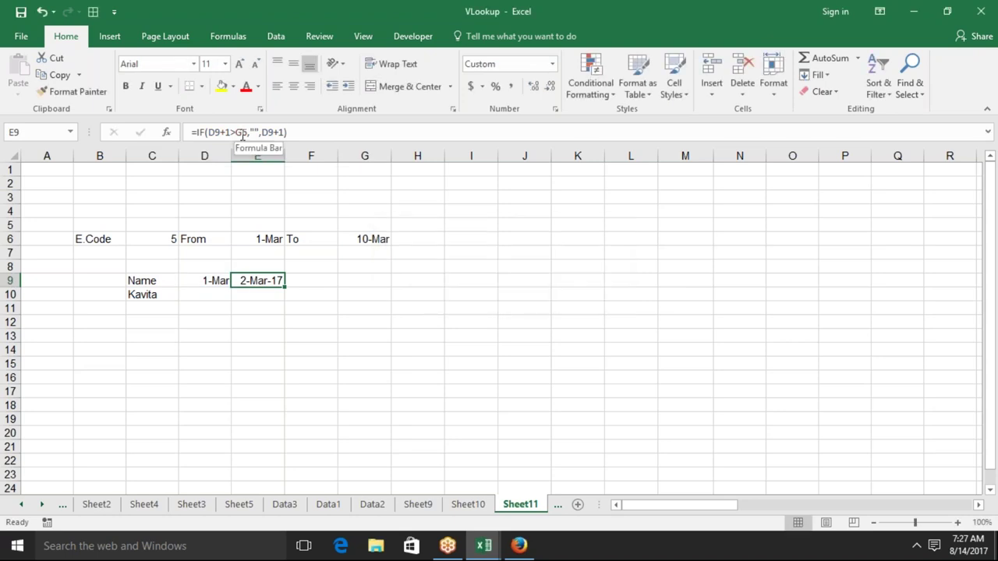
pyautogui.click(242, 134)
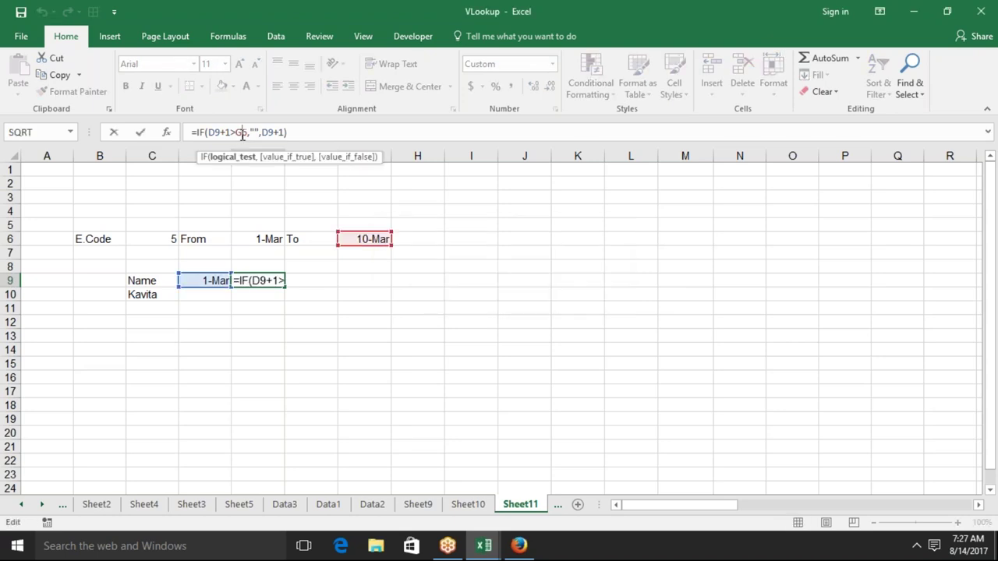
pyautogui.press('F4')
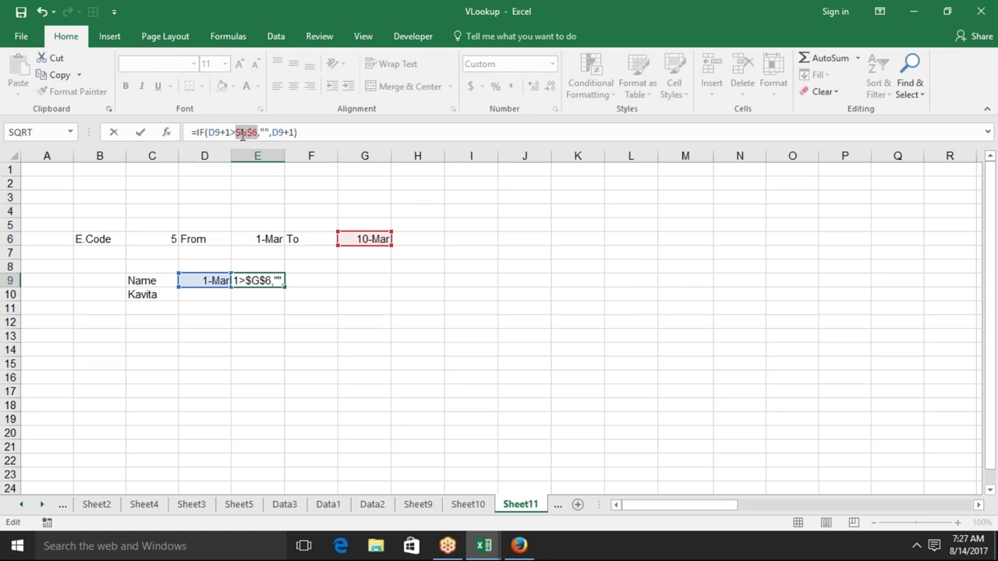
# Commit E9's $G$6 formula and fill it right along row 9 with Ctrl+R
pyautogui.hotkey('ctrl', 'Return')
pyautogui.hotkey('shift', 'Right')
pyautogui.hotkey('shift', 'Right')
pyautogui.hotkey('shift', 'Right')
pyautogui.hotkey('shift', 'Right')
pyautogui.hotkey('shift', 'Right')
pyautogui.hotkey('shift', 'Right')
pyautogui.hotkey('shift', 'Right')
pyautogui.hotkey('shift', 'Right')
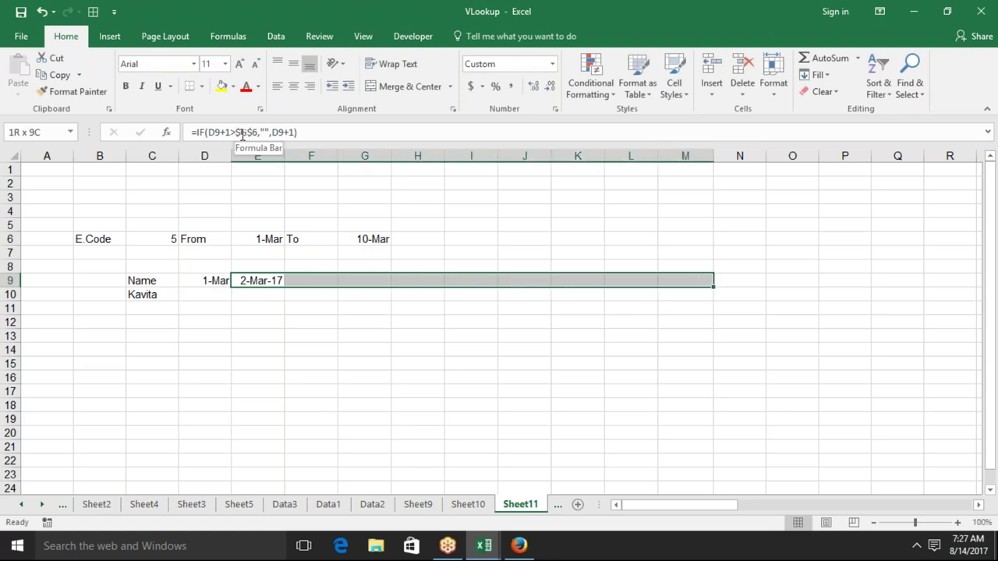
pyautogui.hotkey('ctrl', 'r')
pyautogui.hotkey('shift', 'Right')
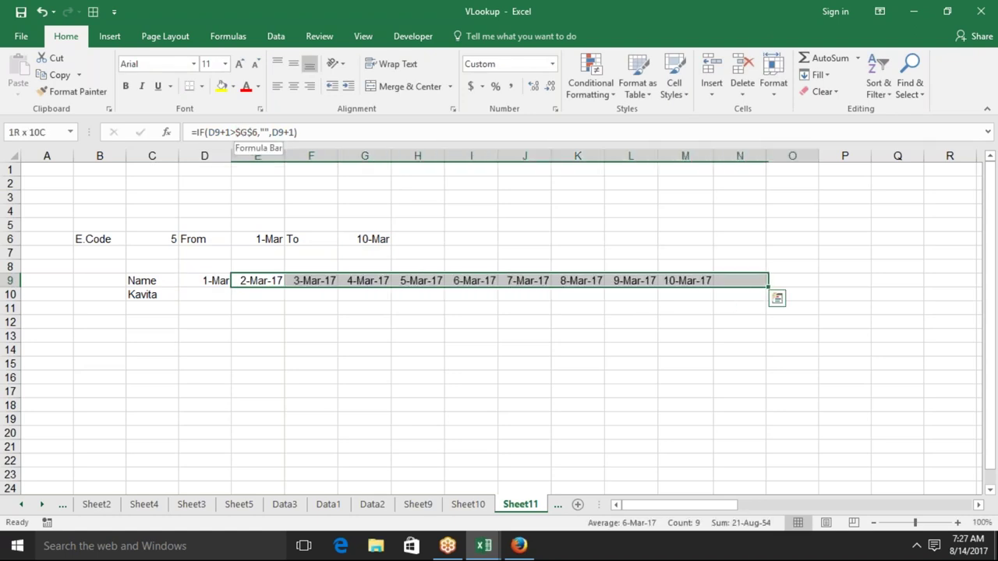
pyautogui.hotkey('shift', 'Right')
pyautogui.hotkey('shift', 'Right')
pyautogui.hotkey('shift', 'Right')
pyautogui.hotkey('shift', 'Right')
pyautogui.hotkey('shift', 'Right')
pyautogui.hotkey('shift', 'Right')
pyautogui.hotkey('ctrl', 'r')
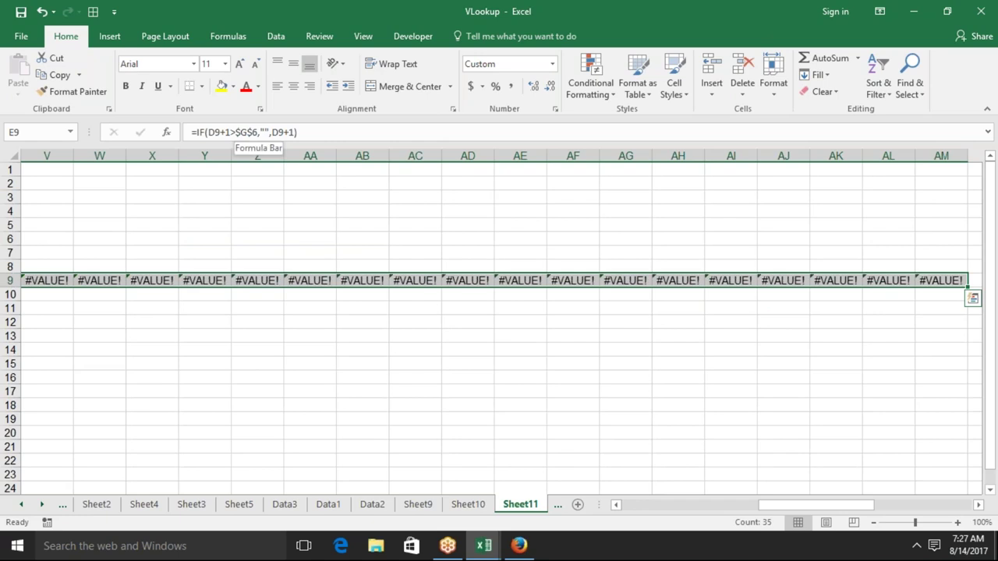
pyautogui.hotkey('ctrl', 'Left')
pyautogui.press('Home')
pyautogui.press('Right')
pyautogui.press('Right')
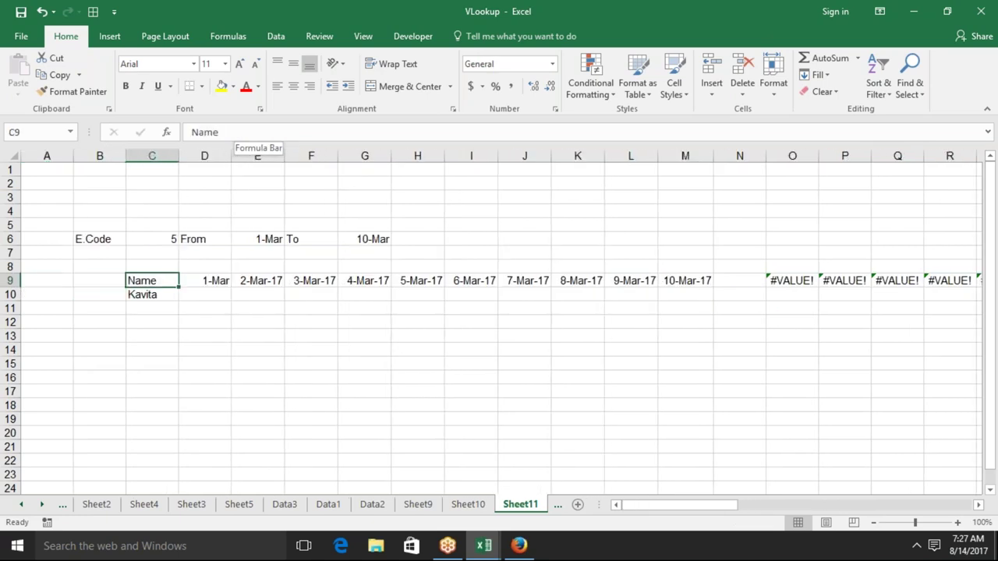
pyautogui.press('Right')
pyautogui.press('Right')
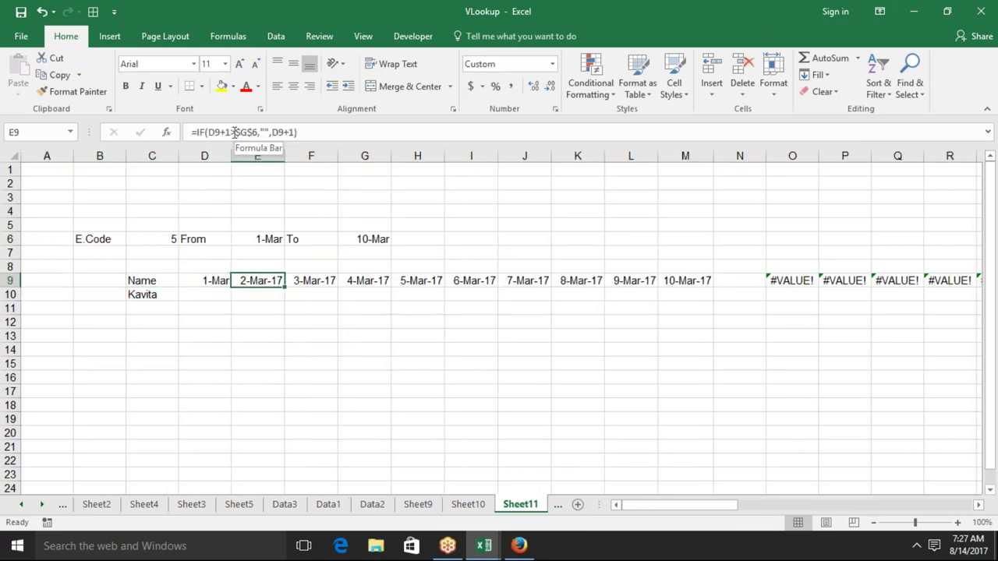
# Wrap E9 in IFERROR(...,"") and fill it across row 9 to AM9
pyautogui.click(197, 133)
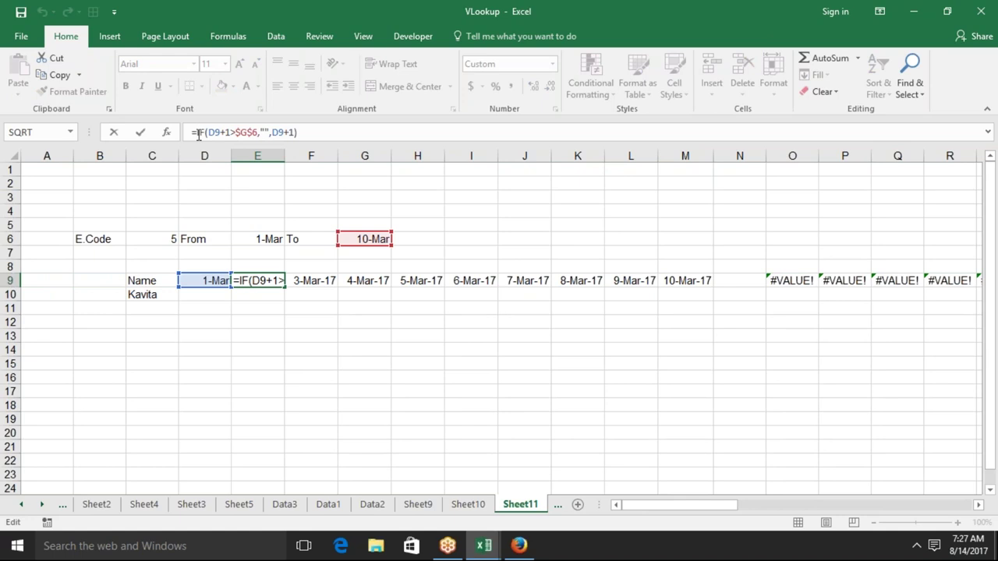
pyautogui.write('if')
pyautogui.press('Down')
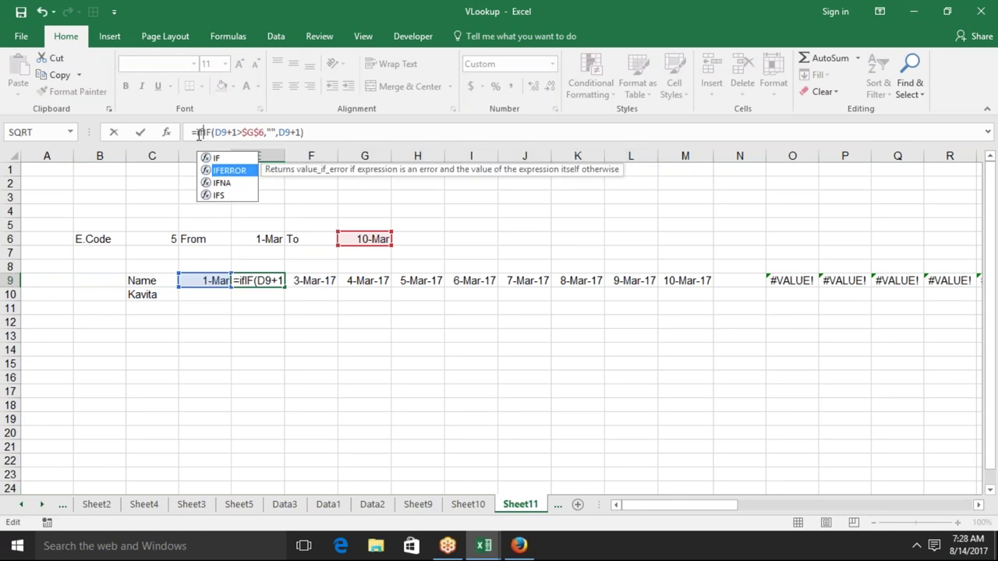
pyautogui.press('Tab')
pyautogui.write(',""')
pyautogui.press('Return')
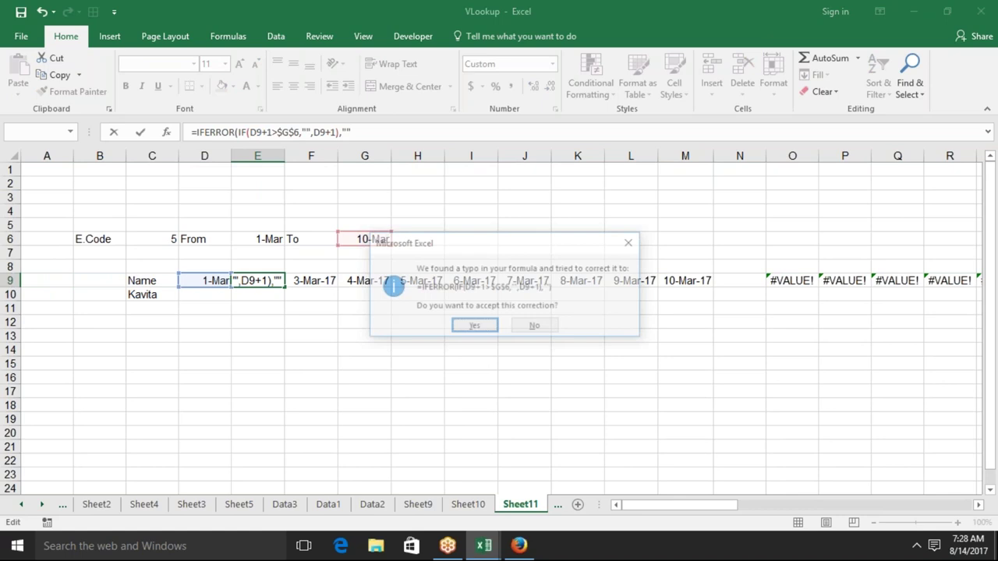
pyautogui.press('Return')
pyautogui.hotkey('ctrl', 'shift', 'Right')
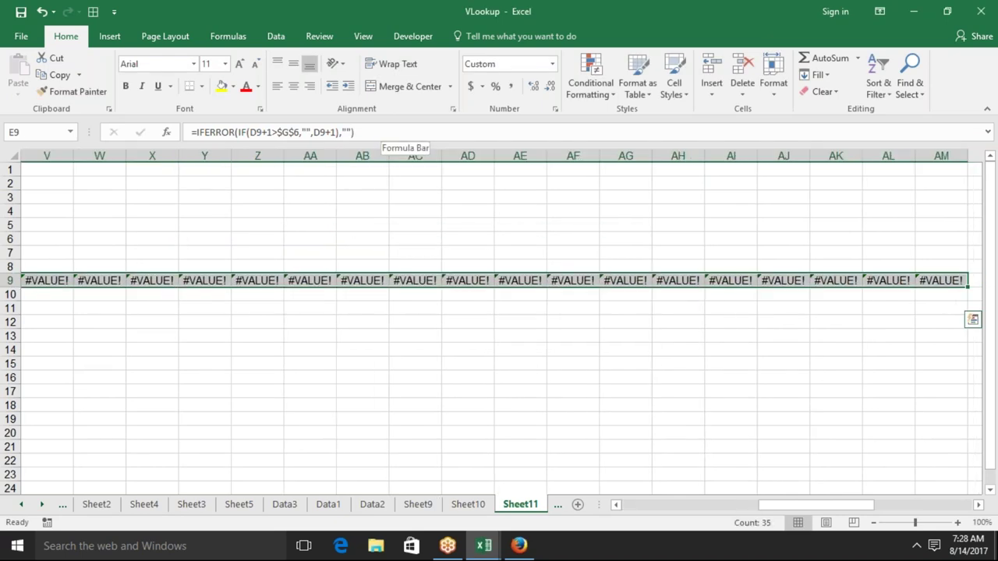
pyautogui.hotkey('ctrl', 'r')
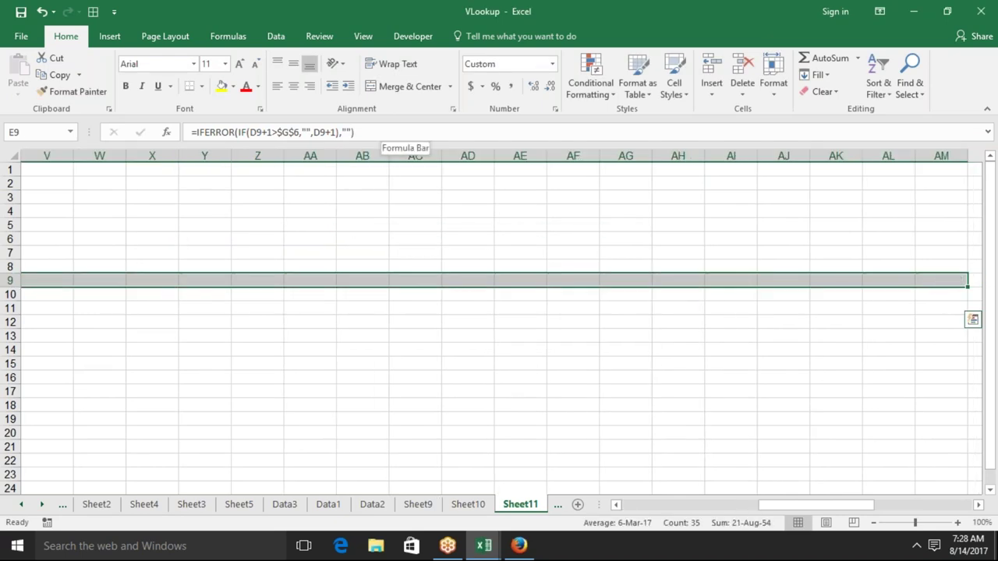
# Check row 9 shows 1-Mar to 10-Mar with blanks beyond, ending at D10
pyautogui.press('Left')
pyautogui.press('Right')
pyautogui.press('Right')
pyautogui.press('Right')
pyautogui.press('Right')
pyautogui.press('Right')
pyautogui.press('Right')
pyautogui.press('Right')
pyautogui.press('Left')
pyautogui.press('Home')
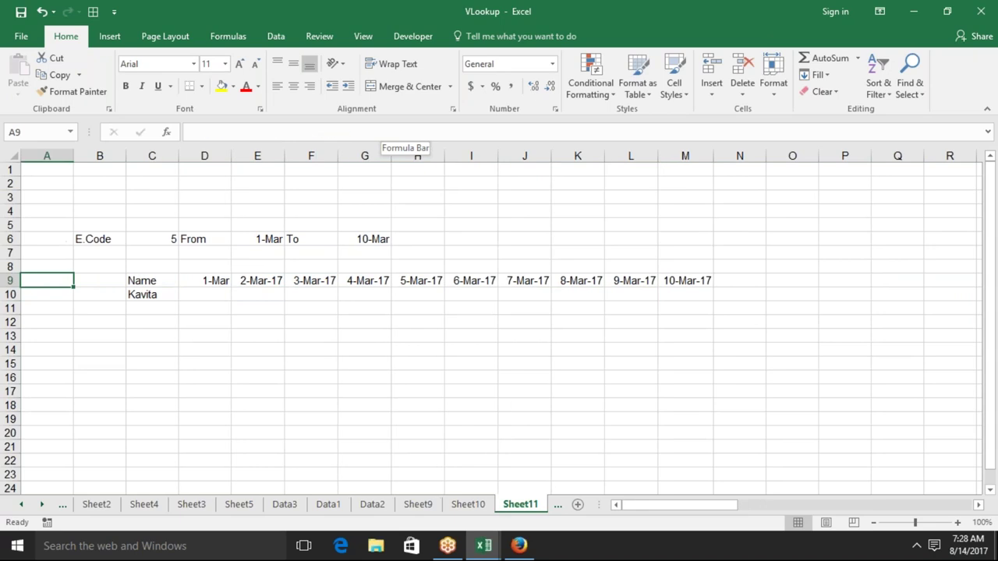
pyautogui.press('Right')
pyautogui.press('Right')
pyautogui.press('Right')
pyautogui.press('Right')
pyautogui.press('Right')
pyautogui.press('Right')
pyautogui.press('Right')
pyautogui.press('Right')
pyautogui.press('Right')
pyautogui.press('Right')
pyautogui.press('Right')
pyautogui.press('Right')
pyautogui.press('Right')
pyautogui.press('Left')
pyautogui.press('Left')
pyautogui.press('Home')
pyautogui.press('Right')
pyautogui.press('Right')
pyautogui.press('Right')
pyautogui.press('Down')
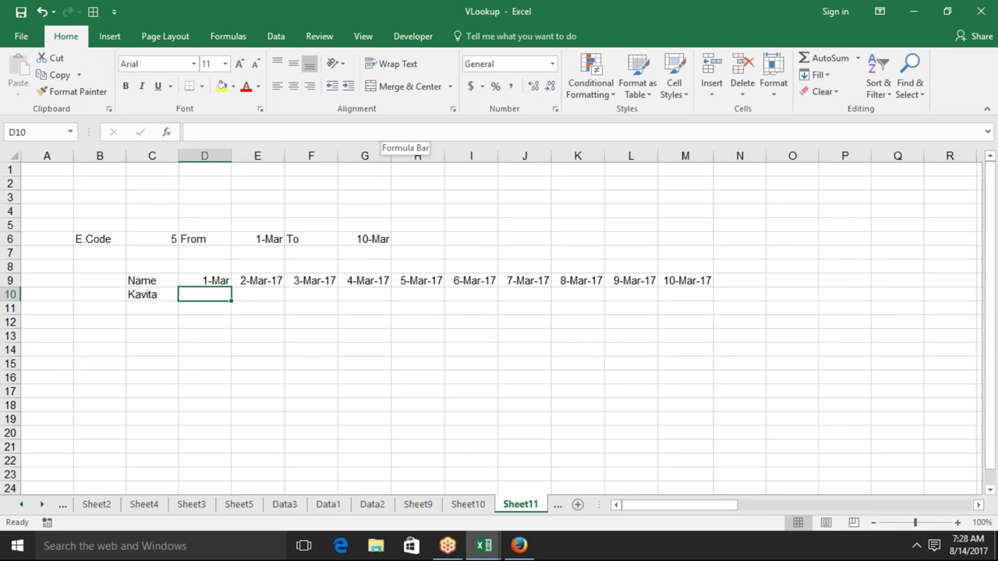
# Enter =VLOOKUP(C6,Sheet10!A:AG,2,0) in D10 to return the name Kavita
pyautogui.write('=v')
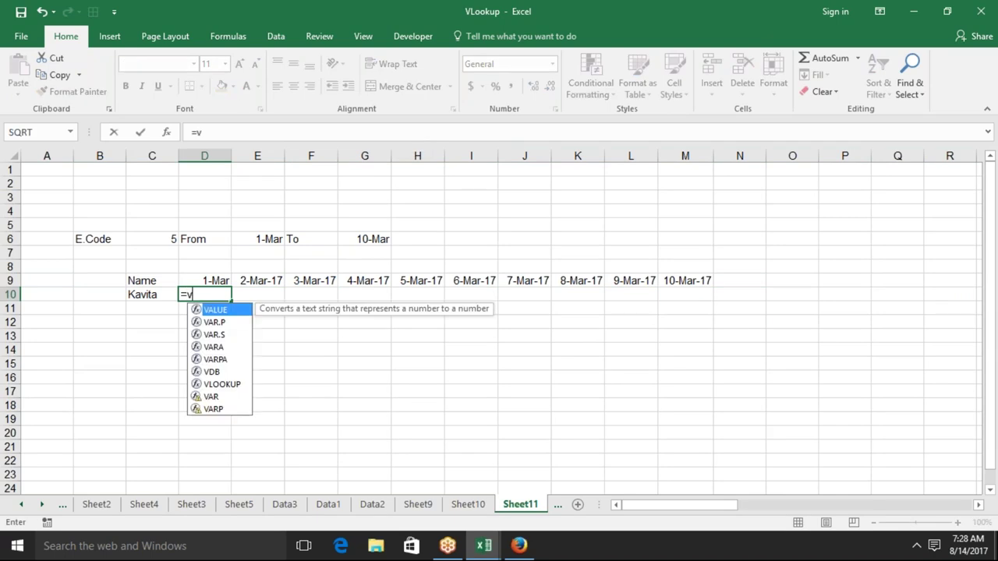
pyautogui.write('l')
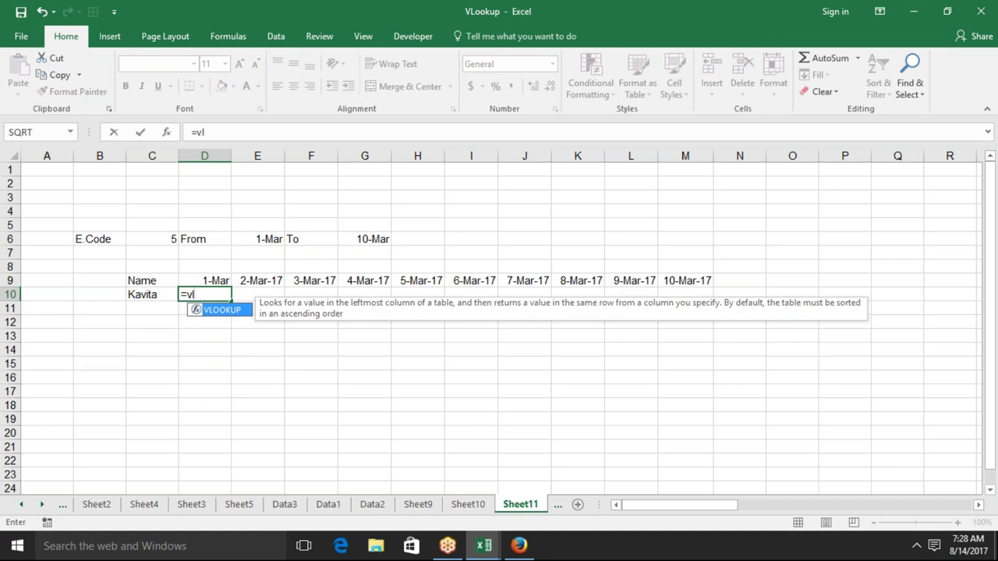
pyautogui.press('Tab')
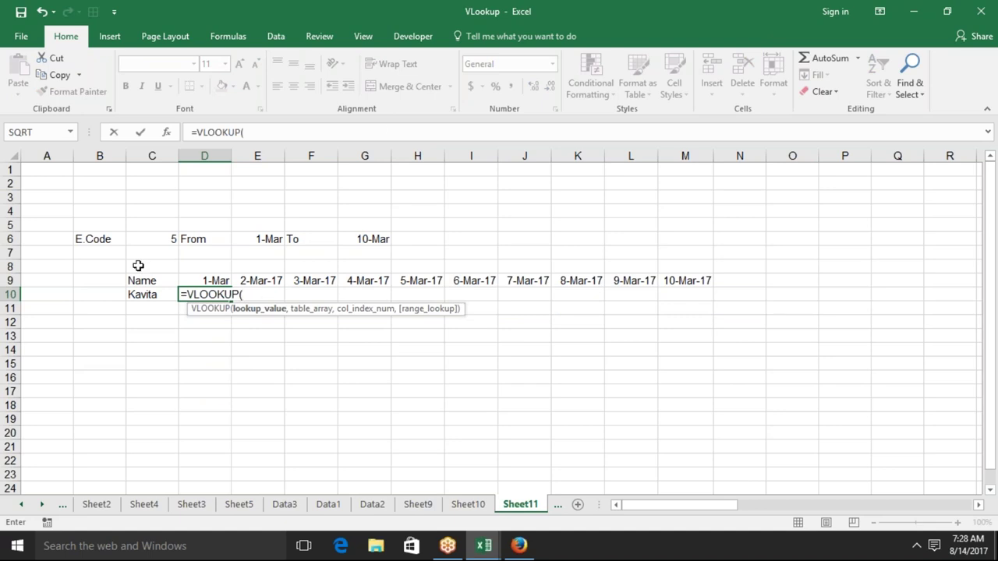
pyautogui.click(156, 237)
pyautogui.write(',')
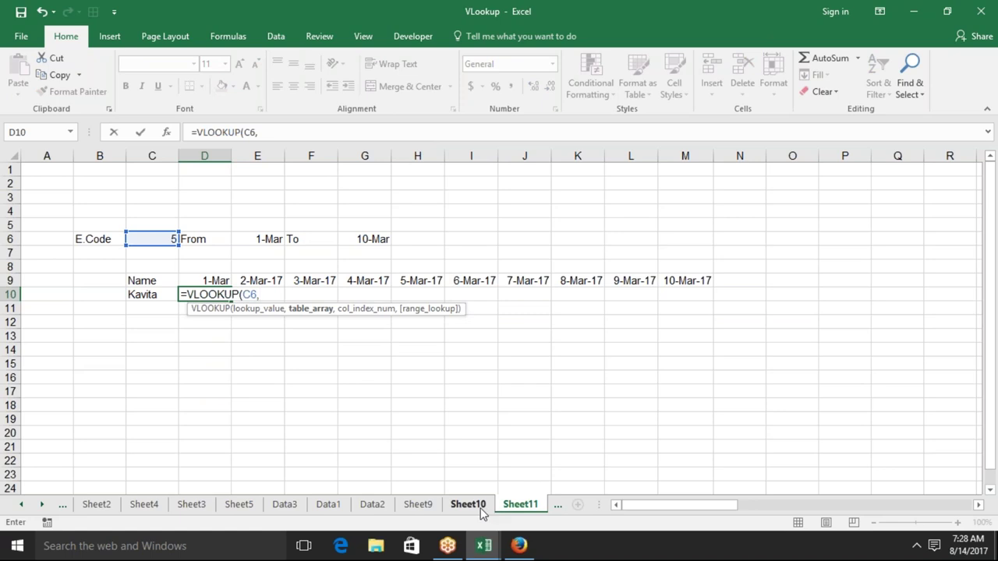
pyautogui.click(481, 509)
pyautogui.moveTo(47, 156); pyautogui.dragTo(787, 156)
pyautogui.moveTo(869, 156)
pyautogui.mouseDown()
pyautogui.moveTo(921, 156)
pyautogui.moveTo(78, 155)
pyautogui.mouseUp()
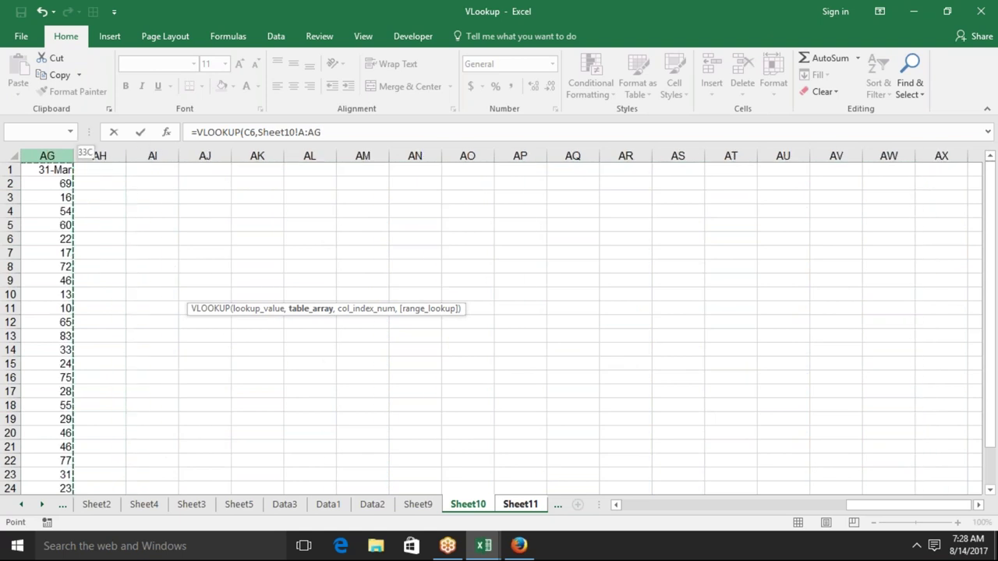
pyautogui.write(',')
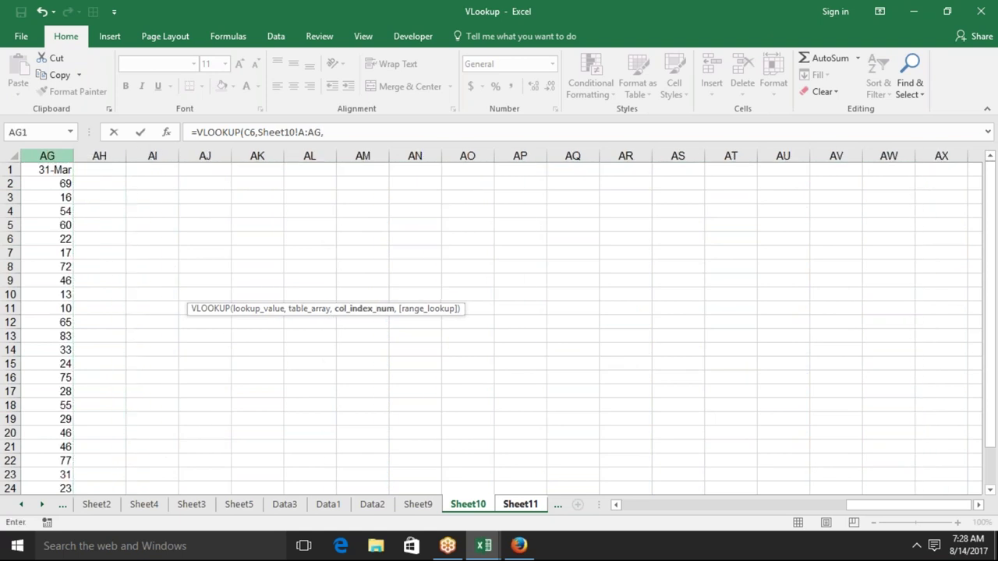
pyautogui.write('2,0')
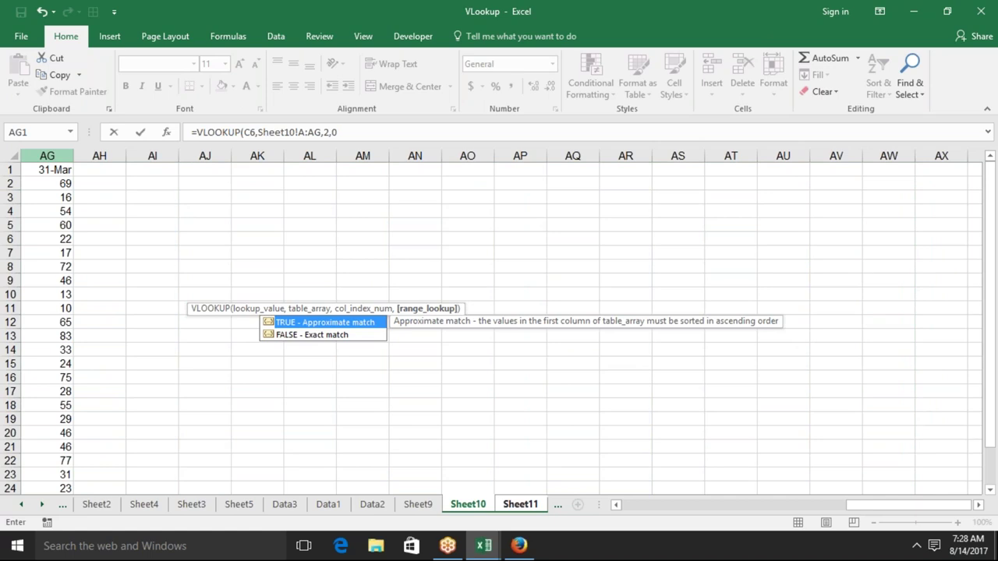
pyautogui.write(')')
pyautogui.hotkey('ctrl', 'Return')
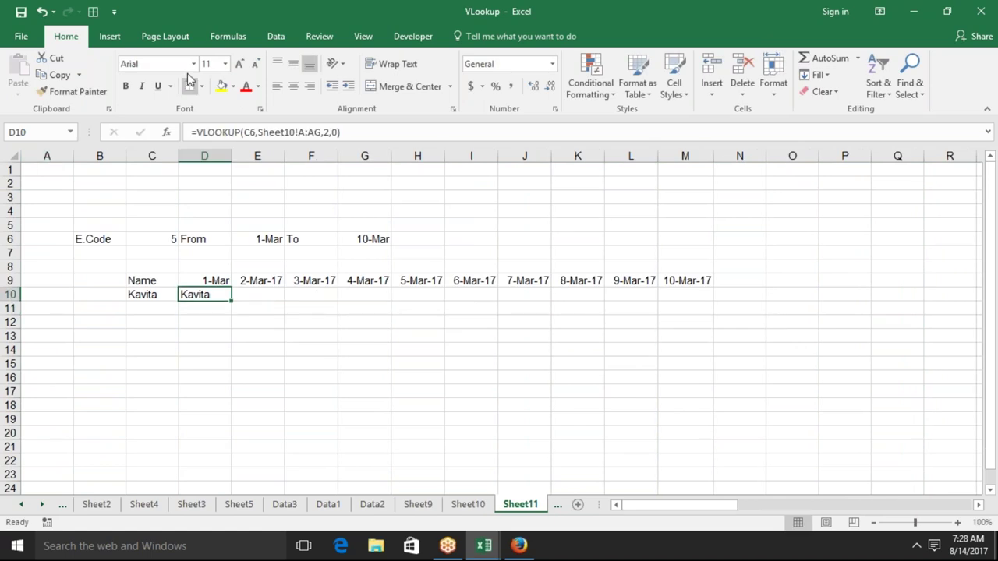
pyautogui.doubleClick(327, 132)
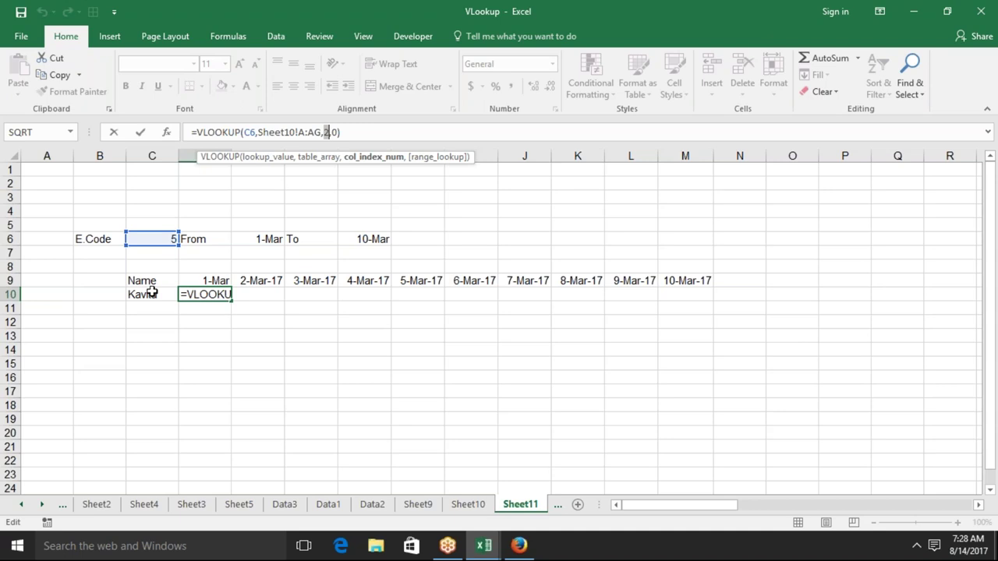
# Nest MATCH(D9, Sheet10!1:1, 0) as D10's VLOOKUP column index, returning 78 for 1-Mar
pyautogui.write('ma')
pyautogui.press('Tab')
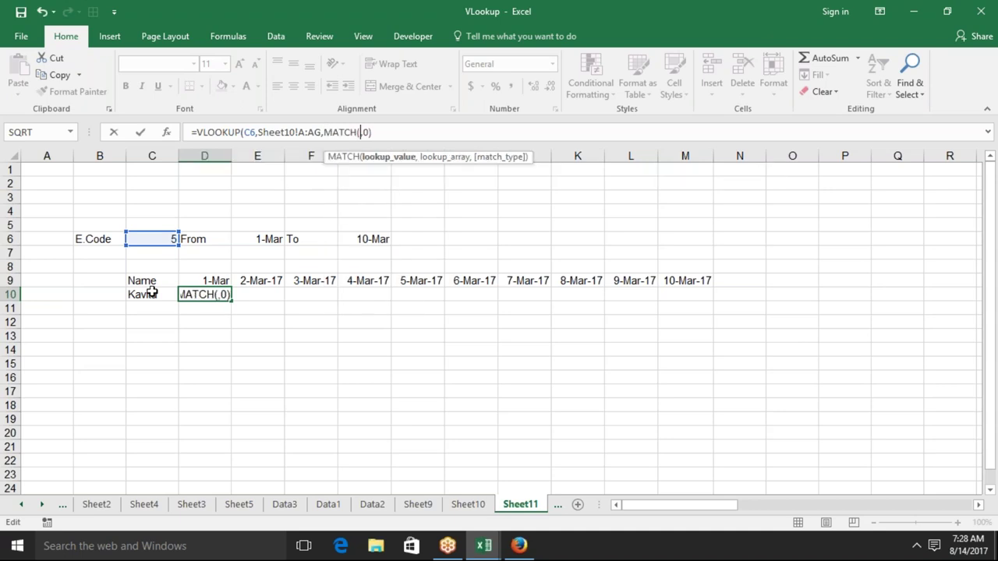
pyautogui.click(202, 278)
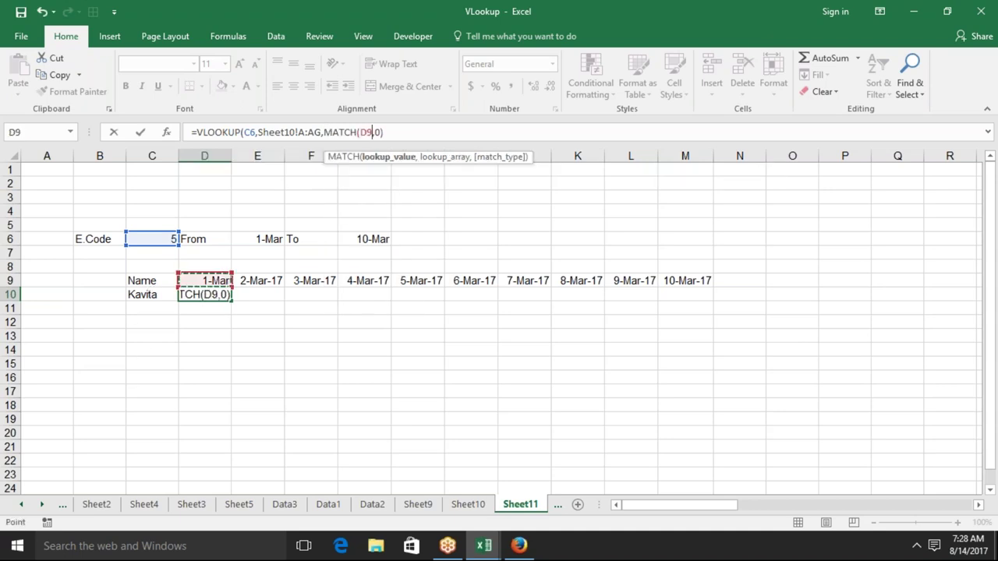
pyautogui.write(',')
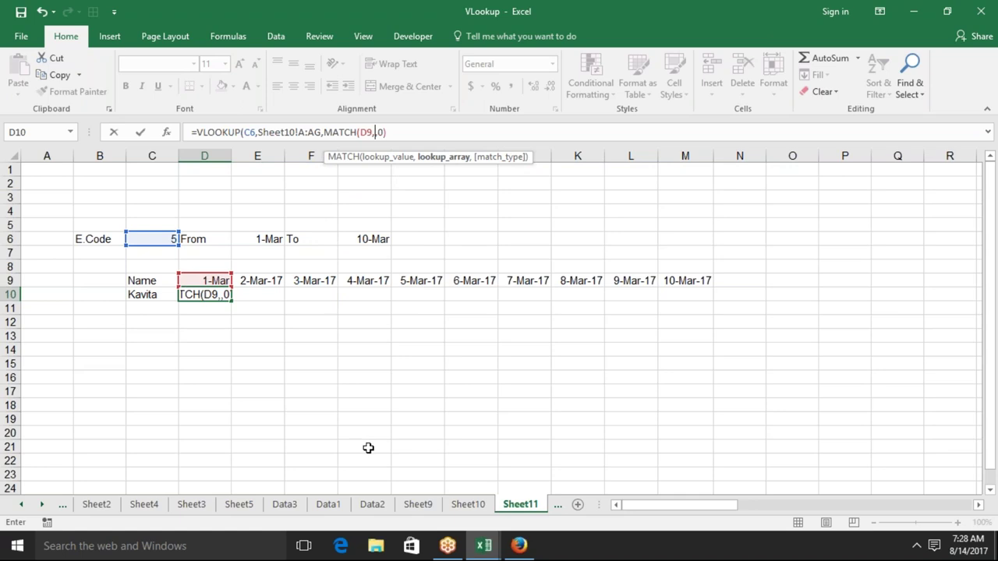
pyautogui.click(470, 505)
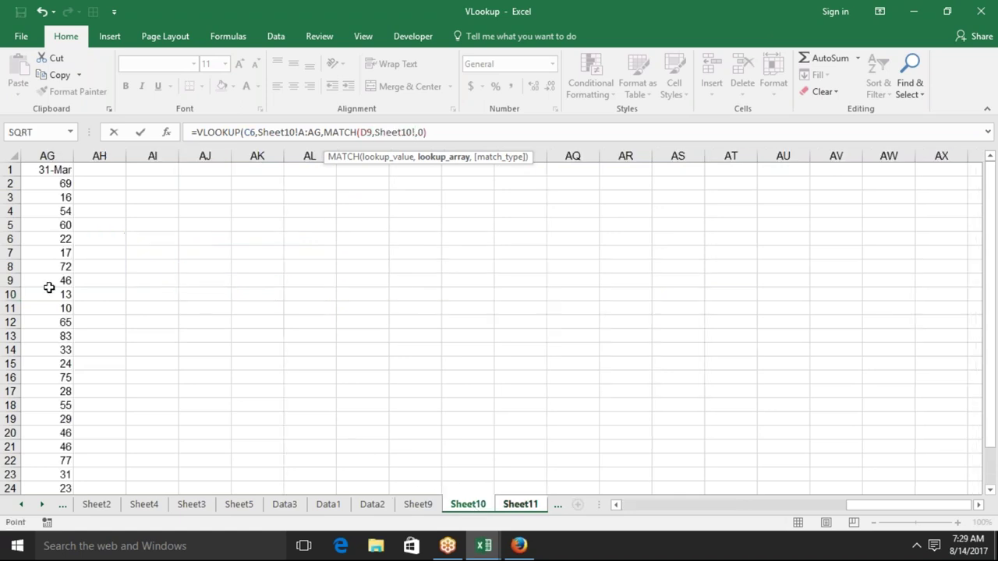
pyautogui.click(10, 170)
pyautogui.write(',')
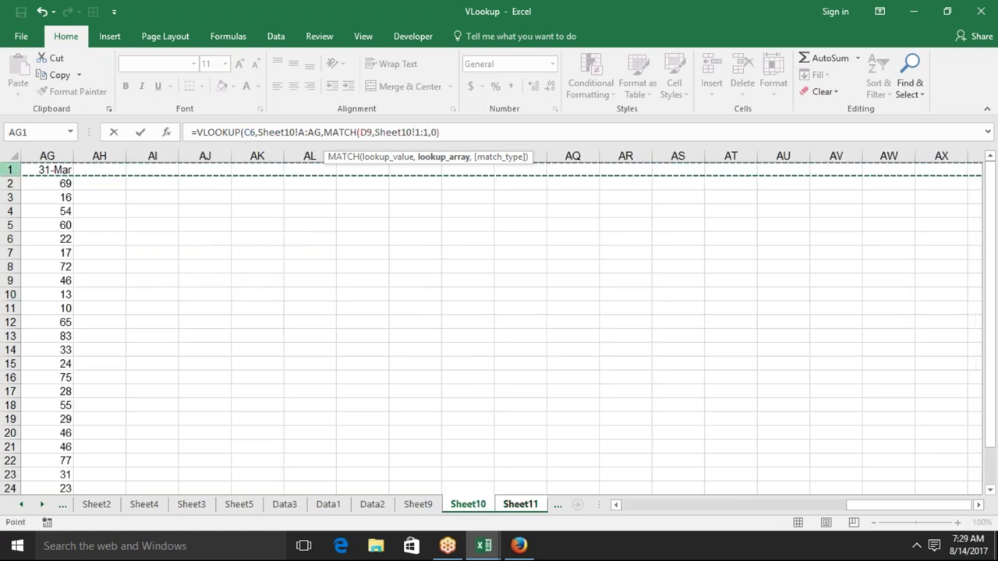
pyautogui.write('0)')
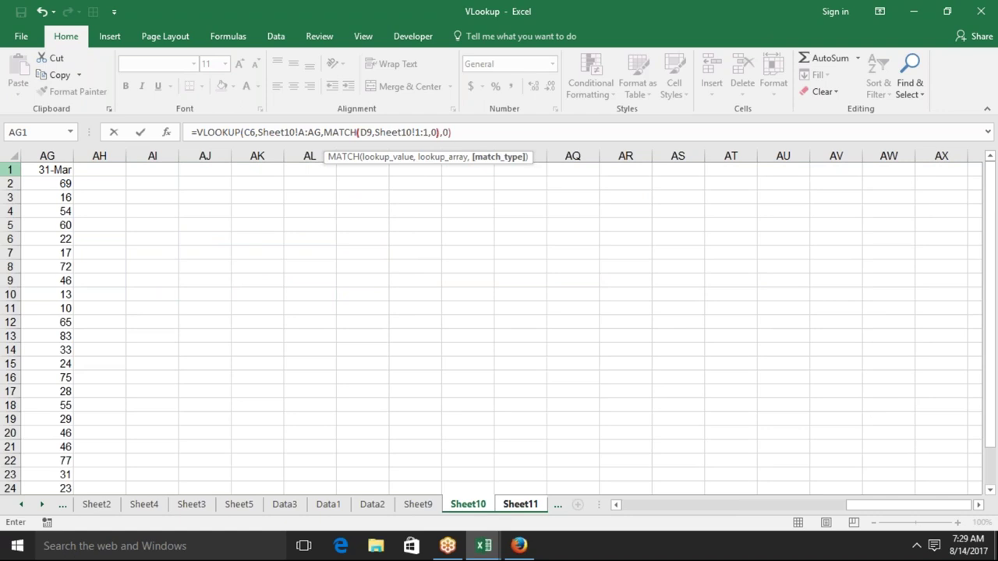
pyautogui.press('Return')
pyautogui.press('Up')
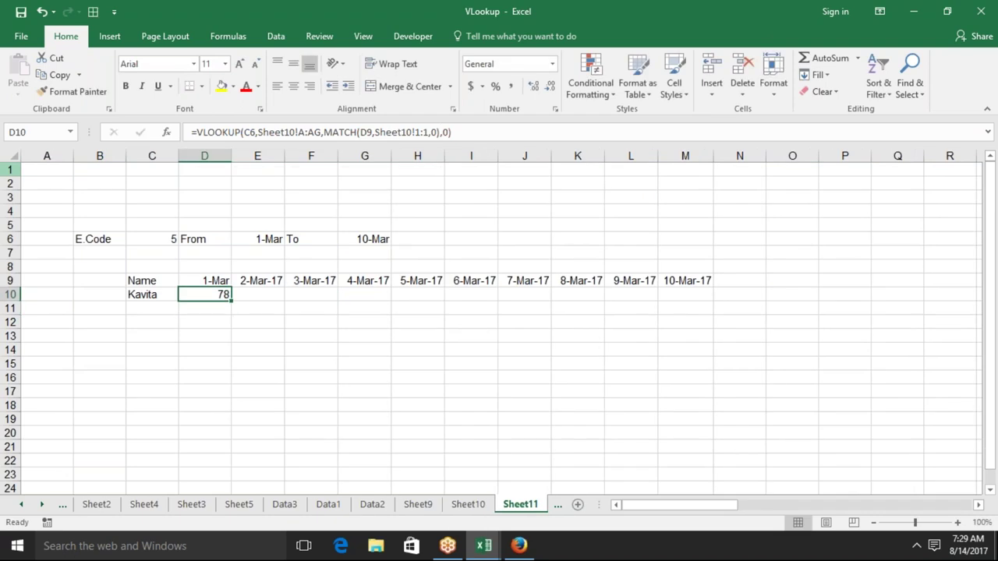
# Lock D10's references as C$6, Sheet10!$A:$AG, D$9 and row $1:$1
pyautogui.click(245, 131)
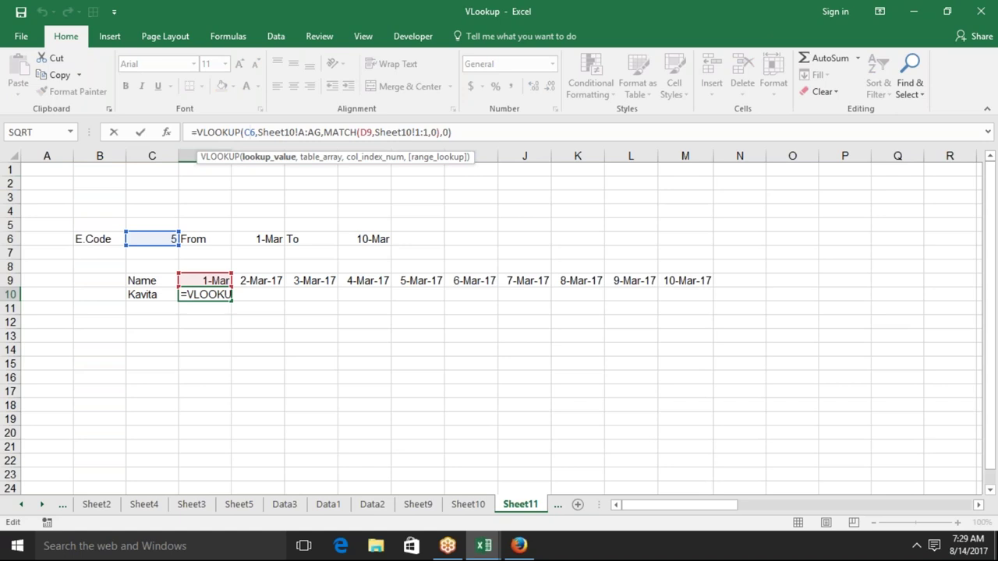
pyautogui.press('Right')
pyautogui.write('$')
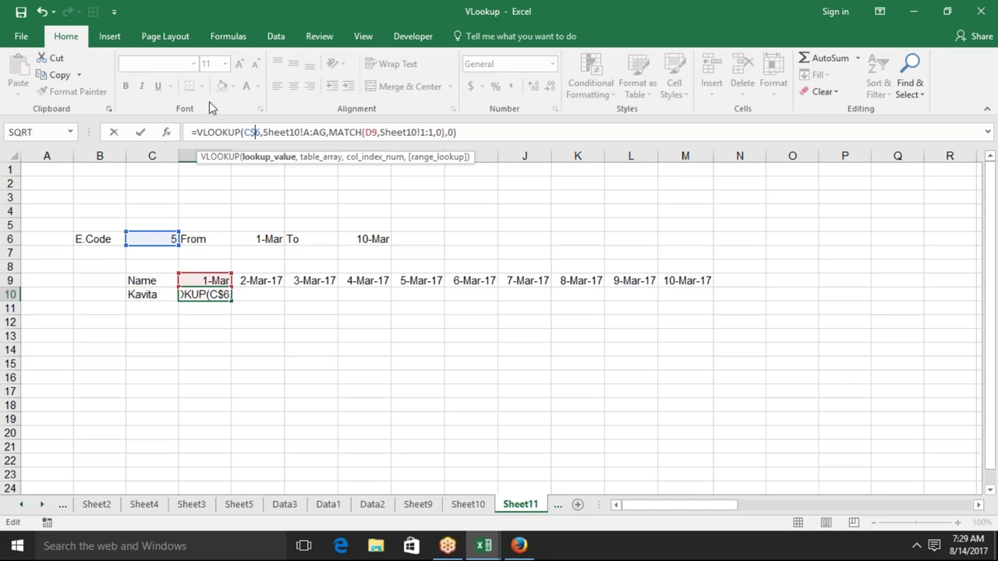
pyautogui.click(260, 132)
pyautogui.write('$')
pyautogui.click(318, 133)
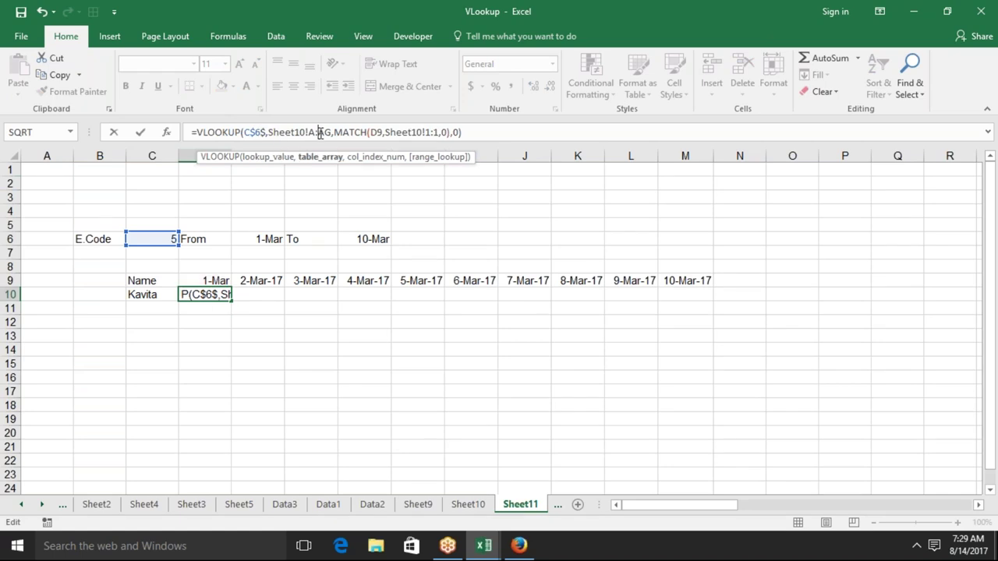
pyautogui.press('F4')
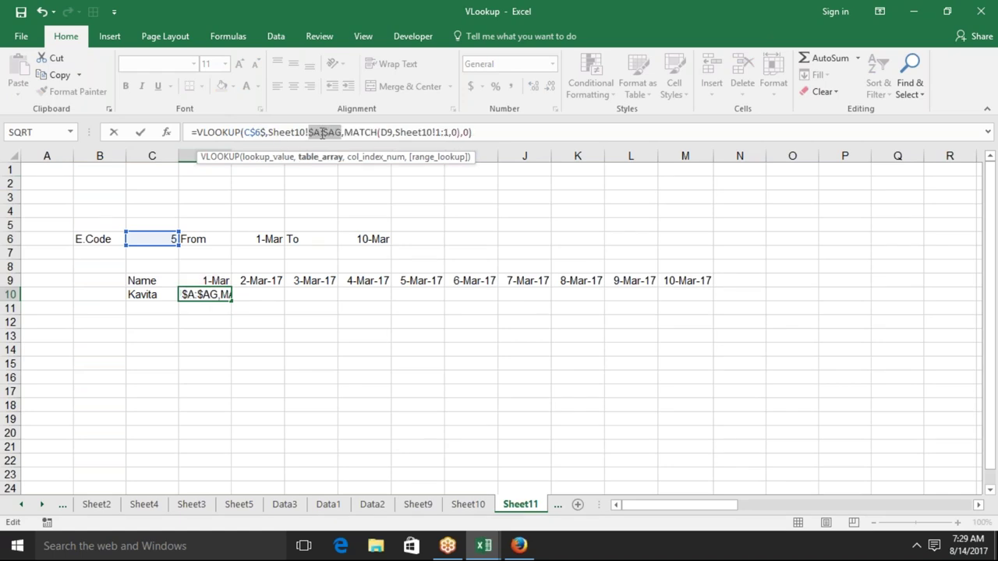
pyautogui.click(387, 133)
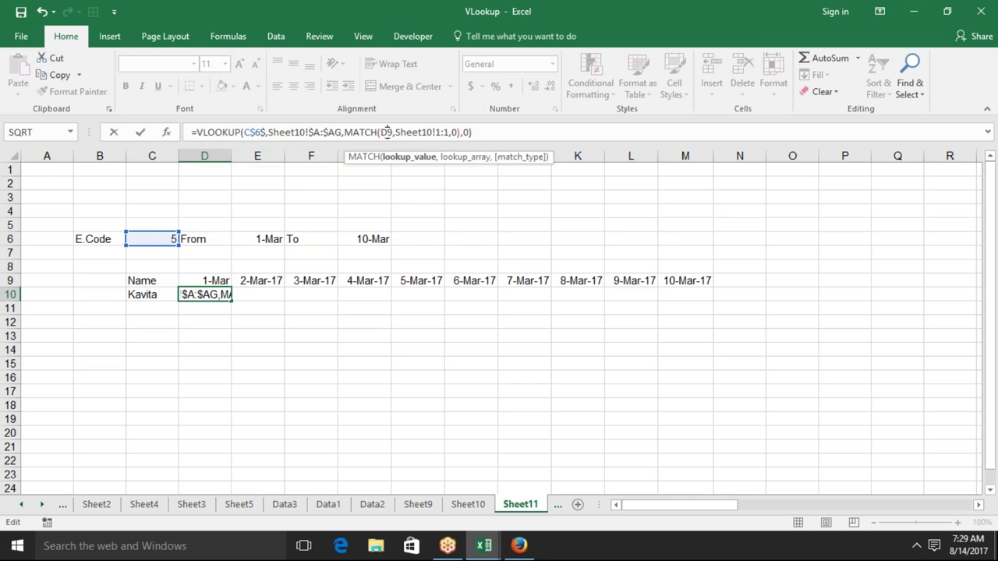
pyautogui.write('$')
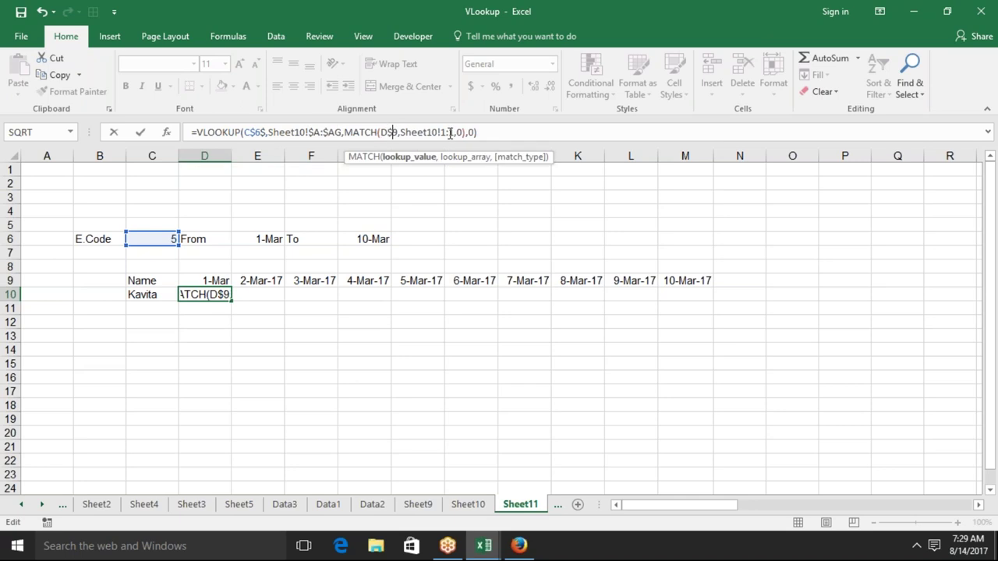
pyautogui.click(448, 132)
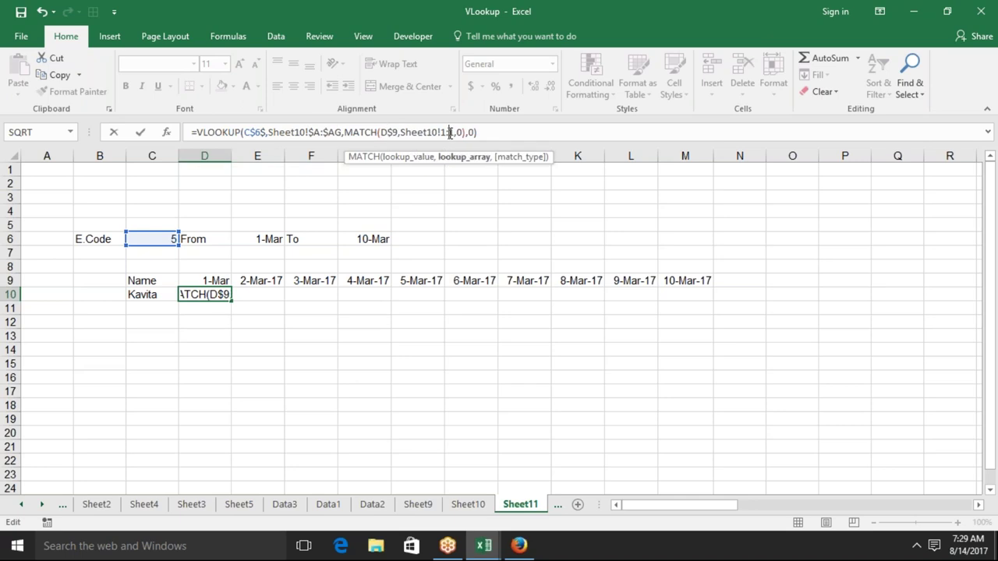
pyautogui.press('F4')
pyautogui.press('Return')
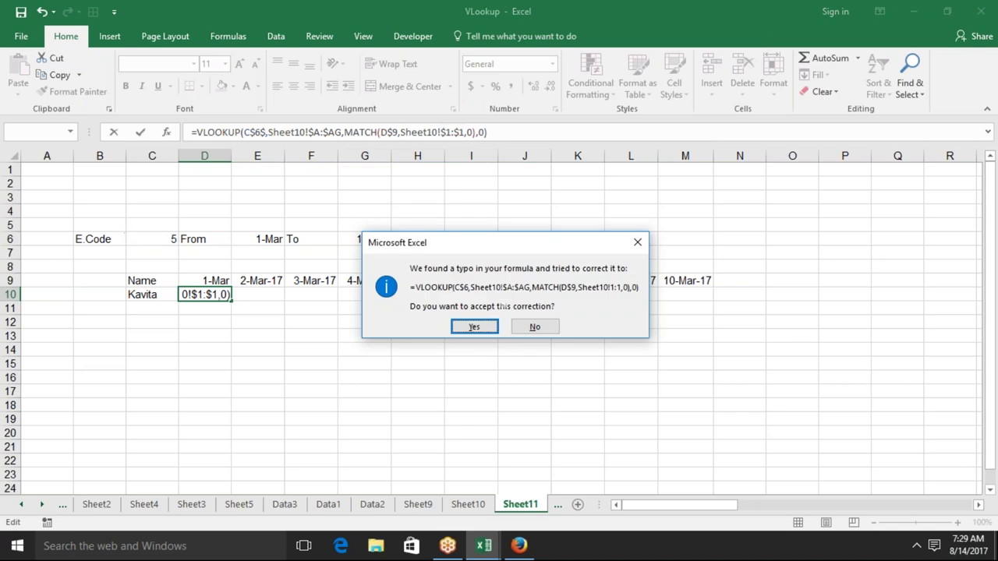
pyautogui.press('Return')
# Fill D10's formula across row 10, then clear the excess #N/A copies
pyautogui.press('Up')
pyautogui.hotkey('shift', 'Right')
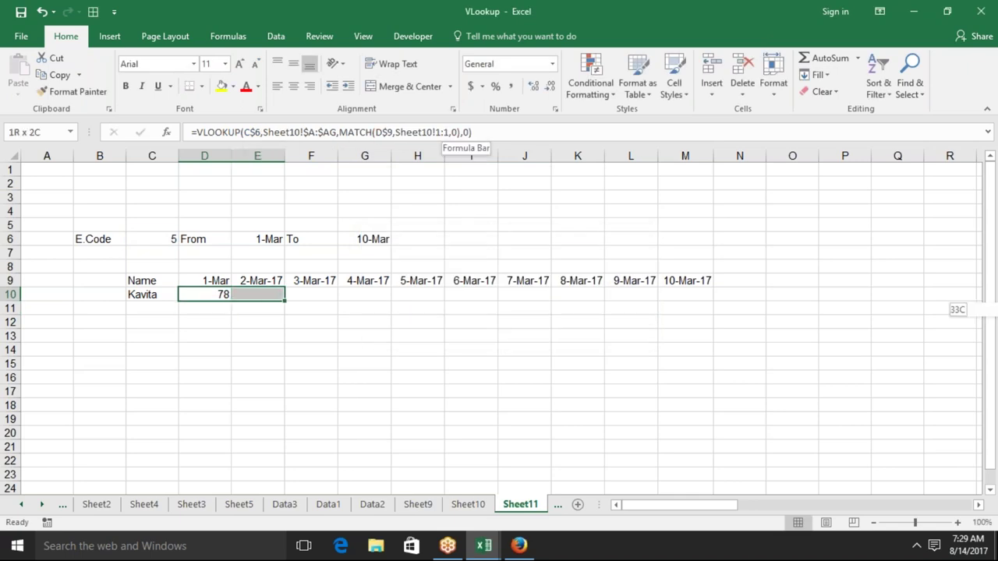
pyautogui.hotkey('ctrl', 'shift', 'Right')
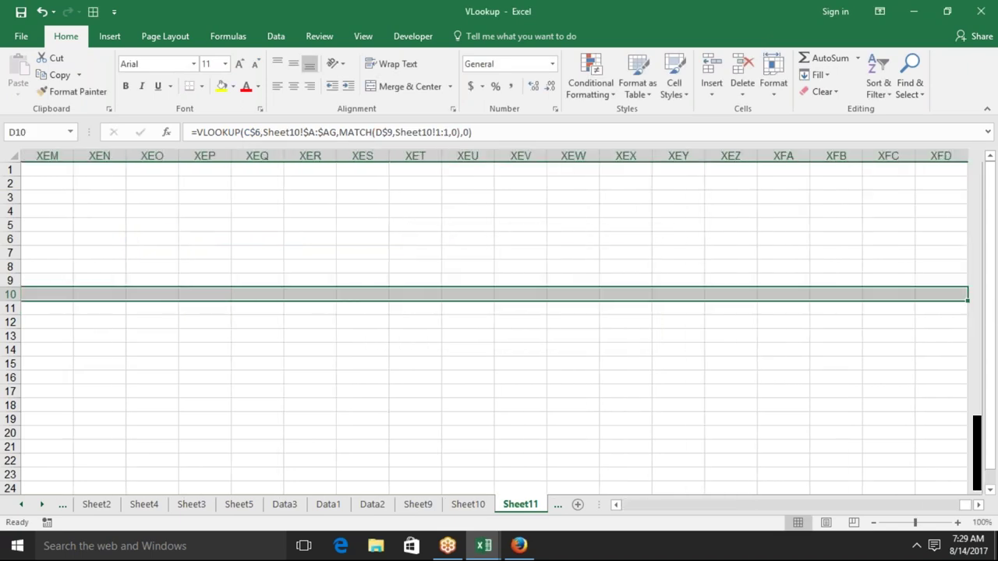
pyautogui.hotkey('ctrl', 'r')
pyautogui.press('Right')
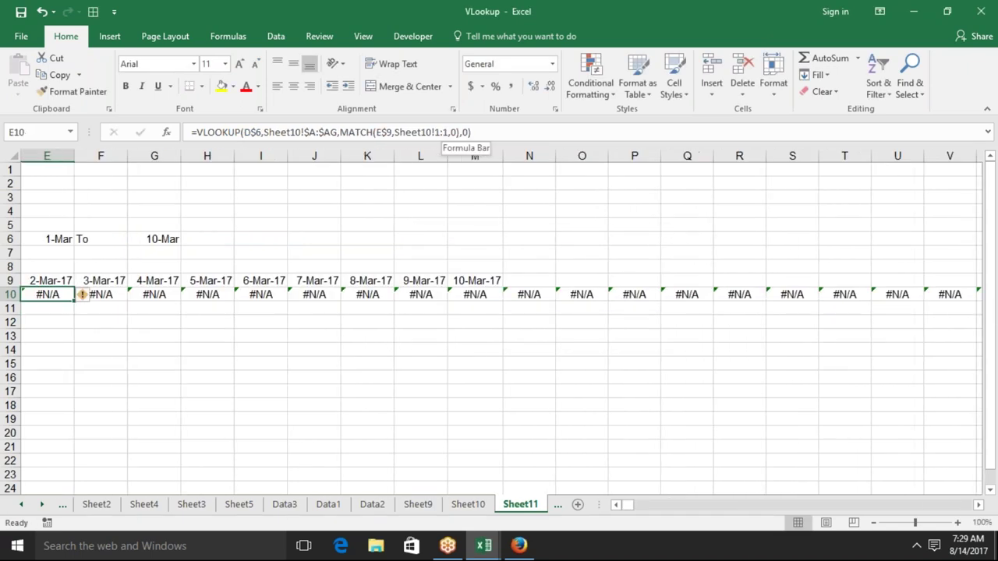
pyautogui.hotkey('ctrl', 'Right')
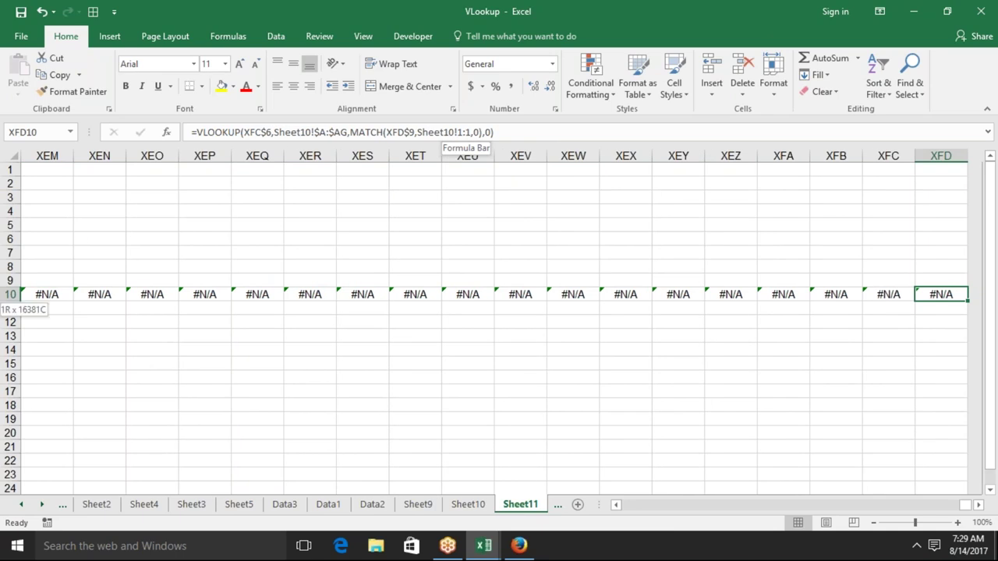
pyautogui.hotkey('ctrl', 'shift', 'Left')
pyautogui.hotkey('shift', 'Right')
pyautogui.hotkey('shift', 'Right')
pyautogui.hotkey('shift', 'Right')
pyautogui.hotkey('shift', 'Left')
pyautogui.hotkey('ctrl', 'BackSpace')
pyautogui.press('Delete')
# Refill the lookup formula across row 10 up to the last date column and check D10 and E10
pyautogui.press('Up')
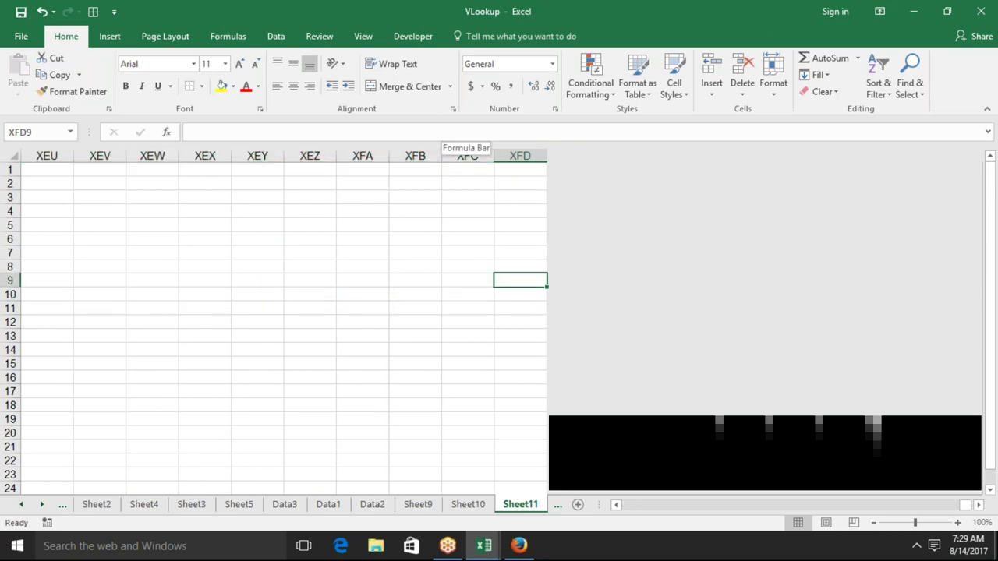
pyautogui.hotkey('ctrl', 'Left')
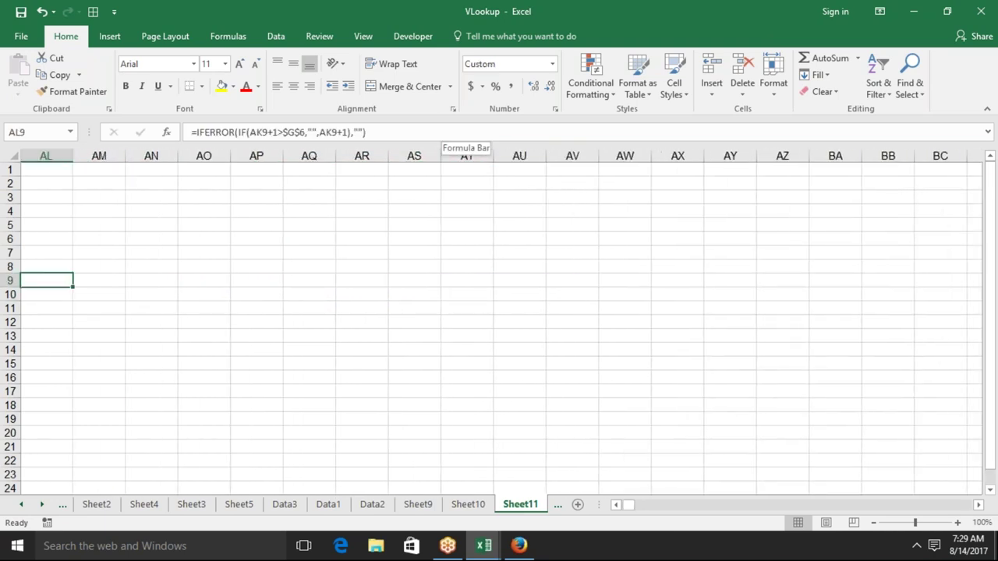
pyautogui.press('Right')
pyautogui.press('Right')
pyautogui.press('Down')
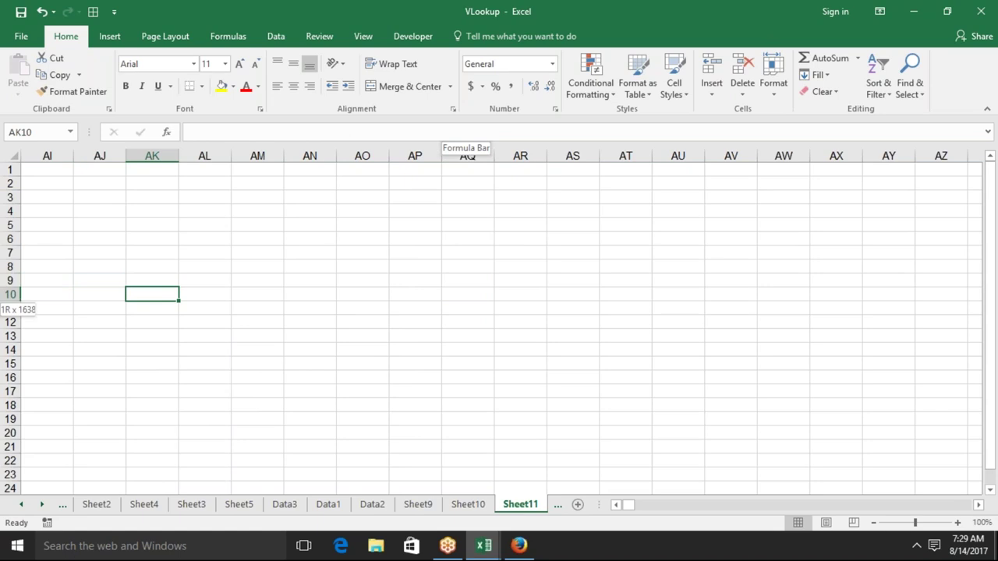
pyautogui.hotkey('ctrl', 'shift', 'Left')
pyautogui.hotkey('shift', 'Right')
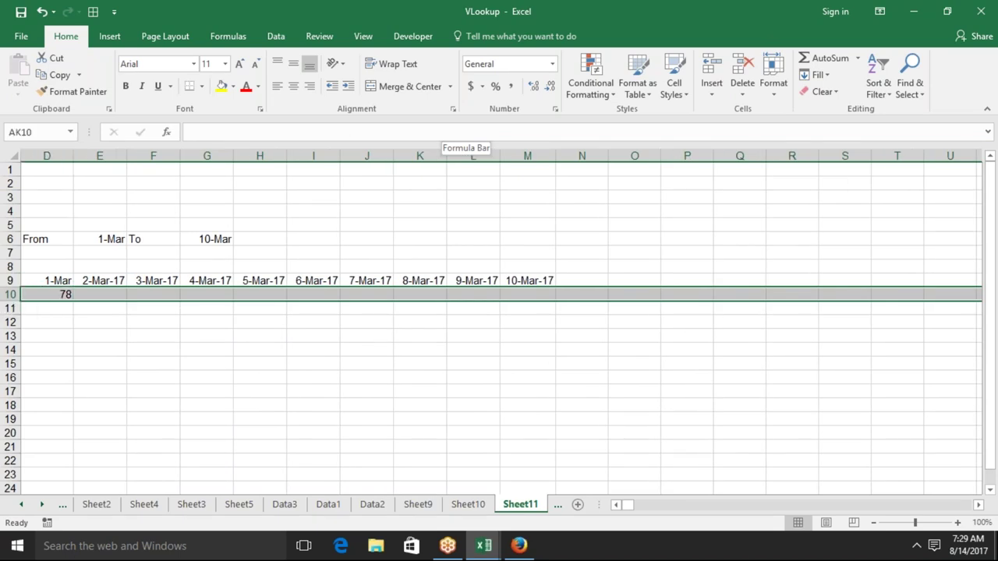
pyautogui.hotkey('ctrl', 'r')
pyautogui.click(47, 293)
pyautogui.click(99, 294)
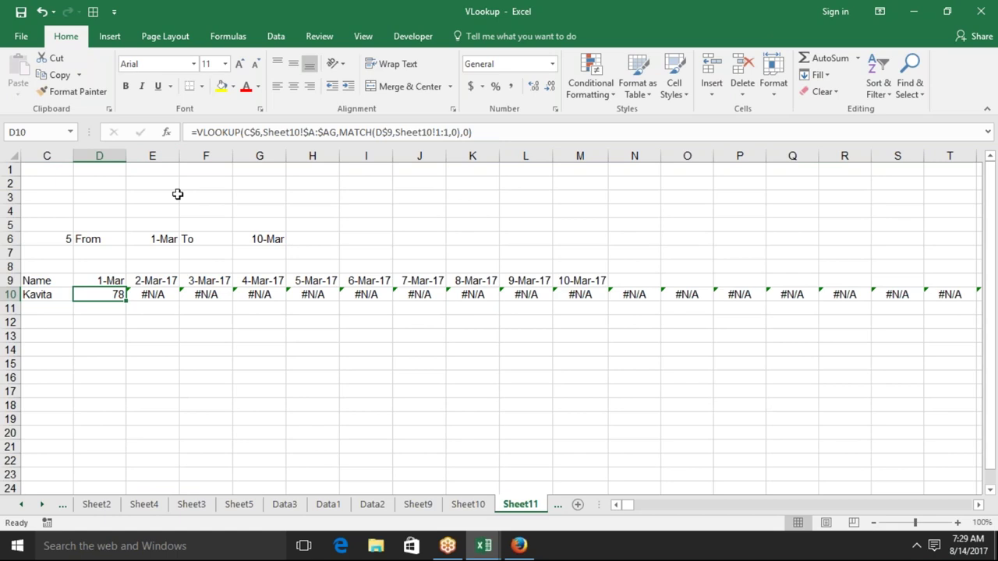
pyautogui.press('Right')
pyautogui.press('Left')
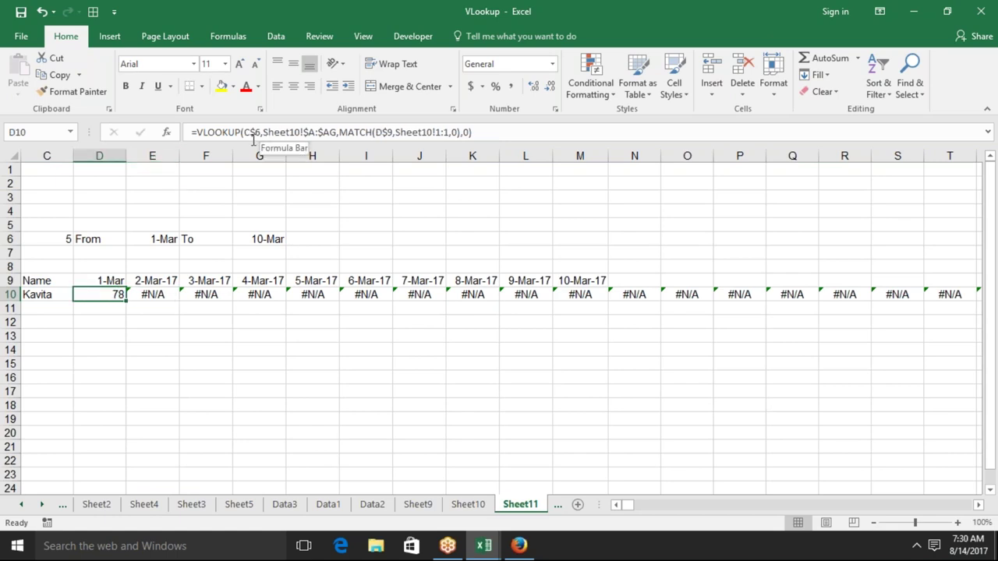
# Make D10's lookup value fully absolute as $C$6
pyautogui.click(245, 134)
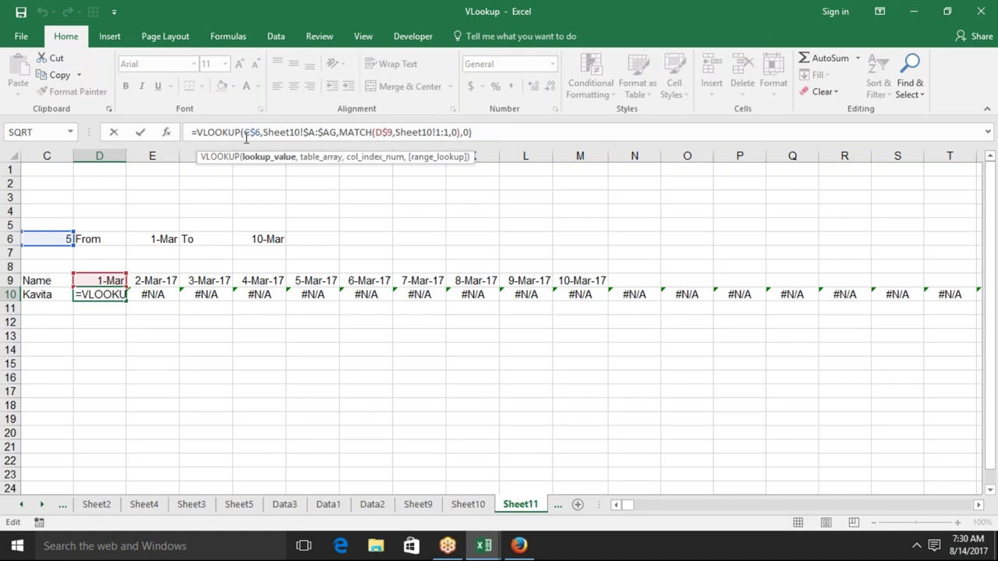
pyautogui.write('$')
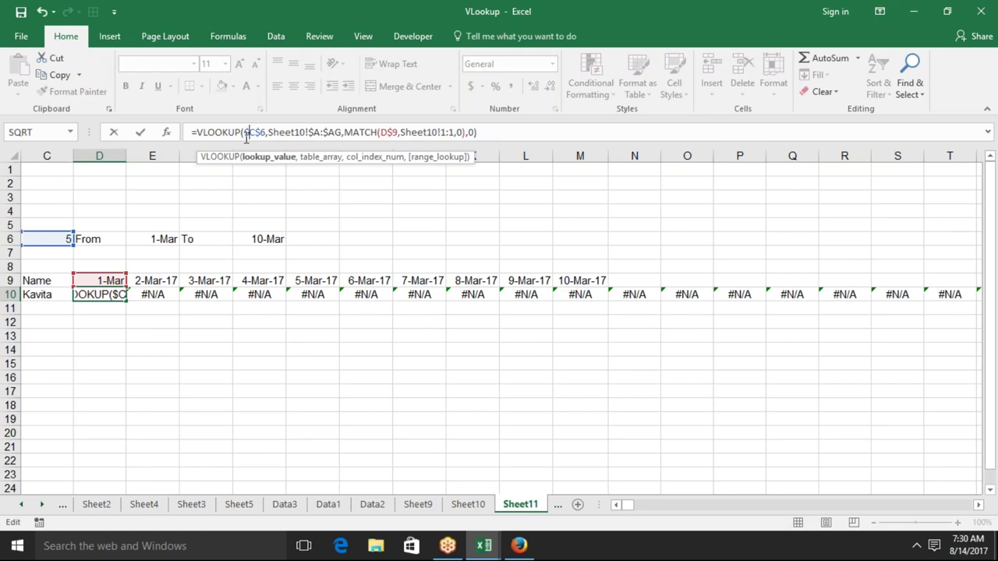
pyautogui.press('Return')
pyautogui.press('Up')
pyautogui.hotkey('ctrl', 'shift', 'Right')
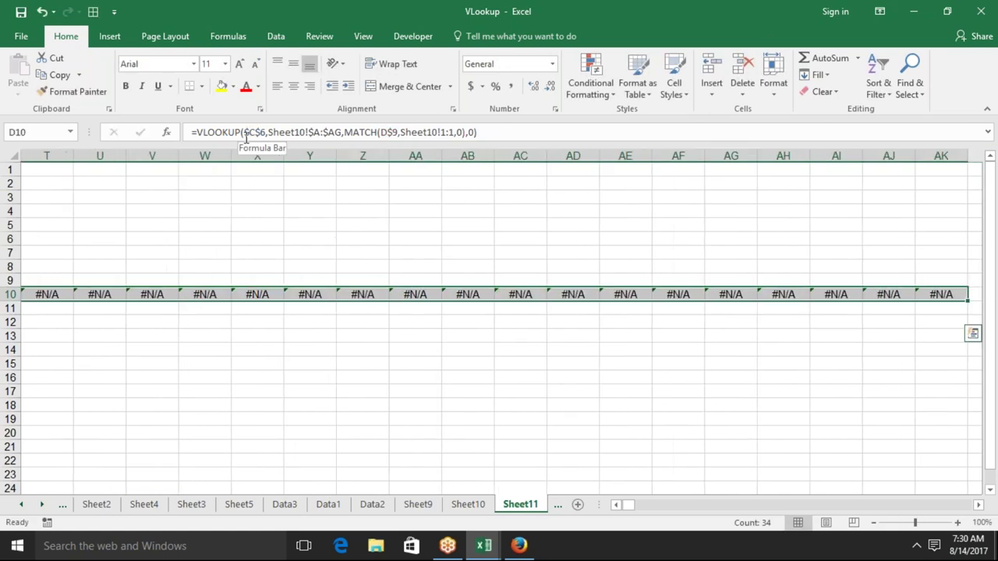
pyautogui.press('Left')
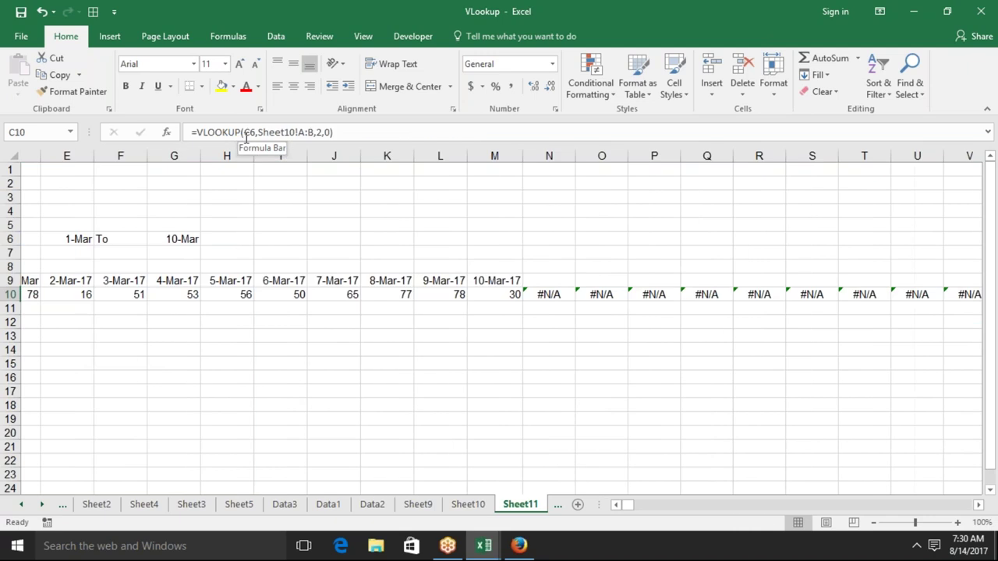
pyautogui.press('Right')
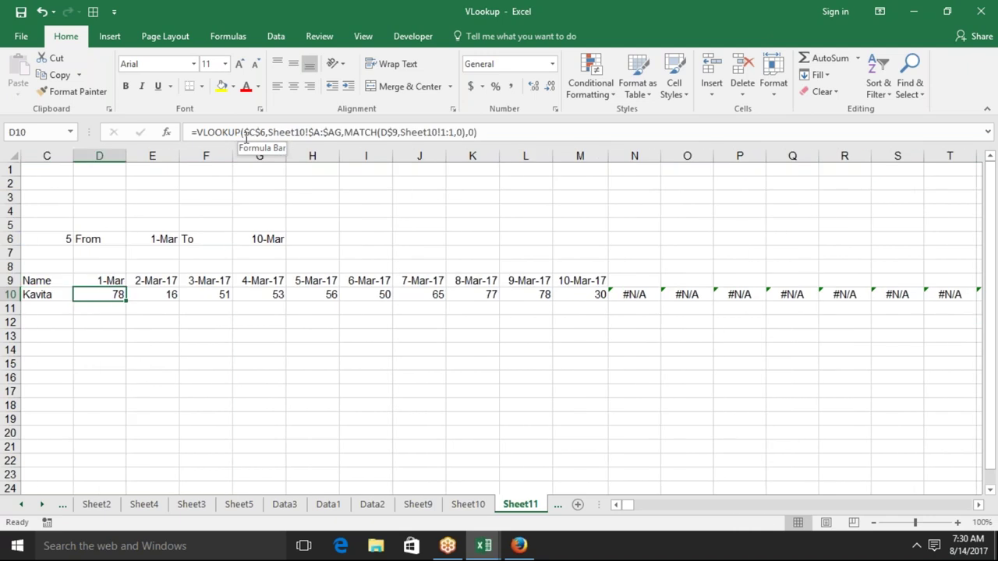
# Wrap D10's lookup formula in IFERROR(...,"") so errors show as blanks
pyautogui.click(200, 133)
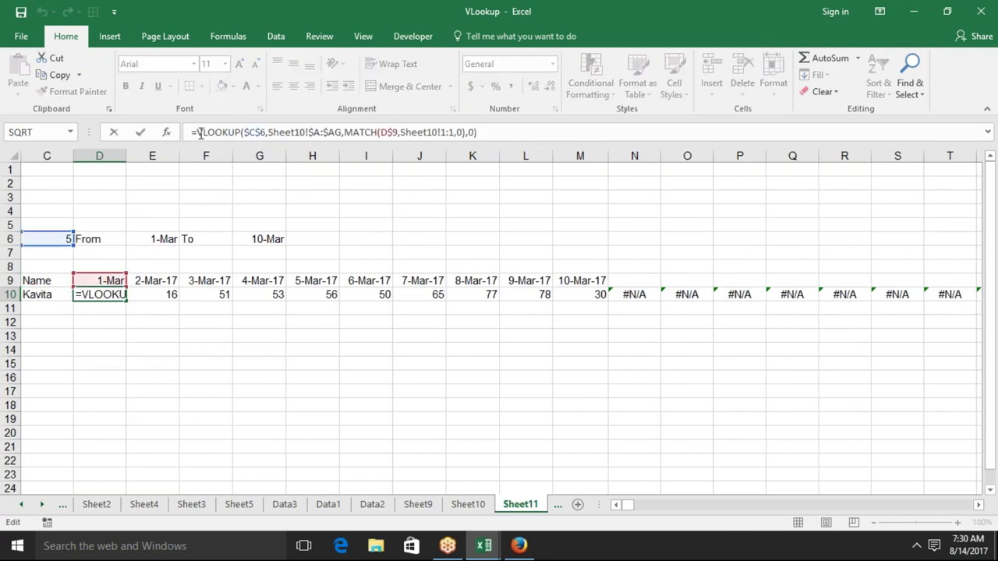
pyautogui.write('if')
pyautogui.press('Down')
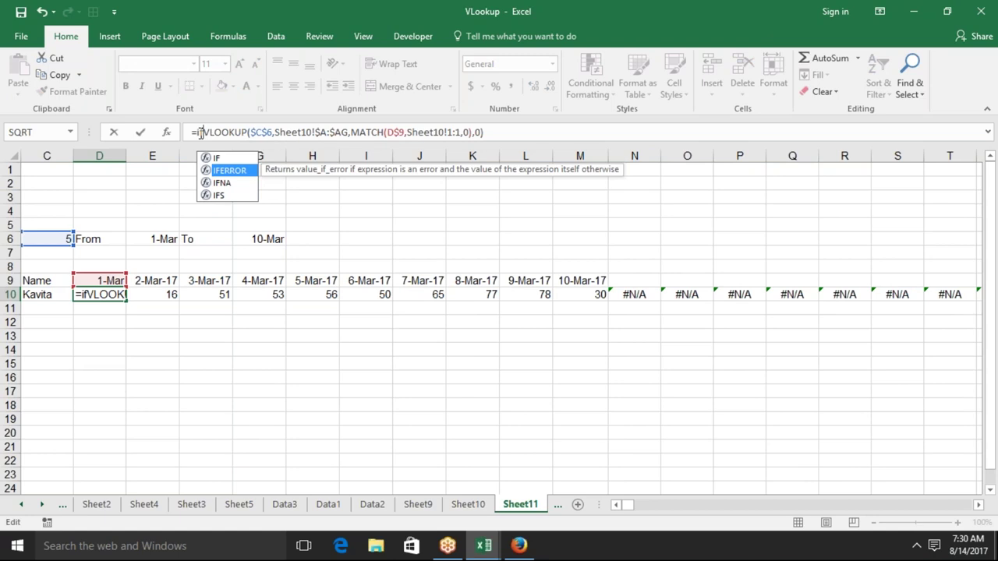
pyautogui.press('Tab')
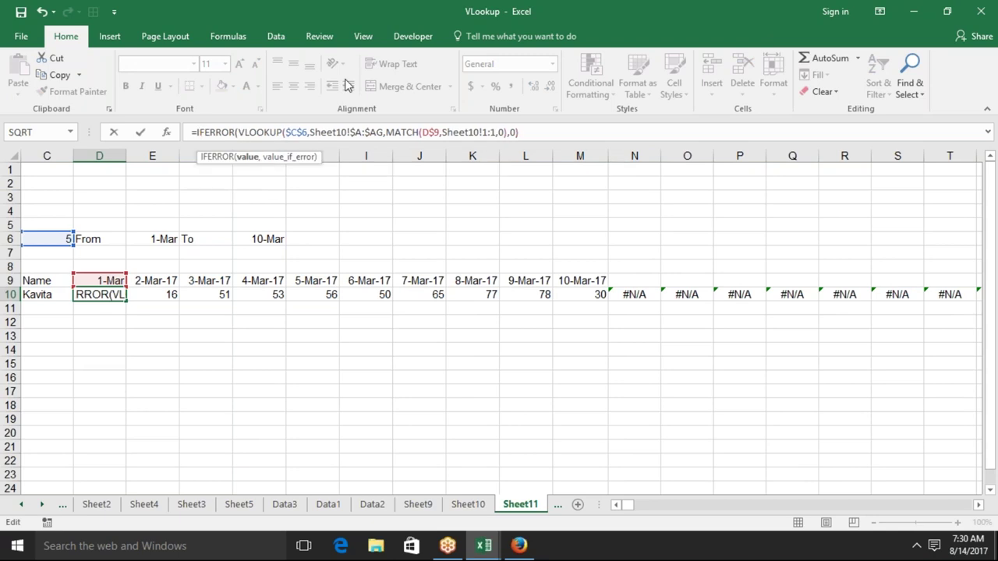
pyautogui.click(559, 132)
pyautogui.write(',"")')
pyautogui.press('Return')
# Fill the IFERROR formula across D10:AK10, showing 1–10 Mar scores and blanks beyond
pyautogui.press('Up')
pyautogui.hotkey('ctrl', 'shift', 'Right')
pyautogui.hotkey('ctrl', 'r')
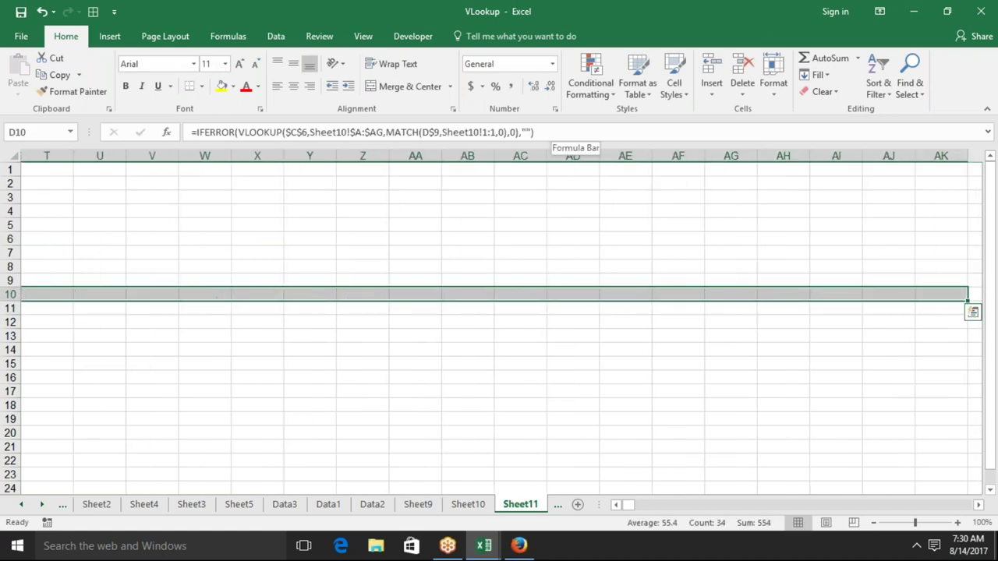
pyautogui.hotkey('ctrl', 'BackSpace')
pyautogui.press('Left')
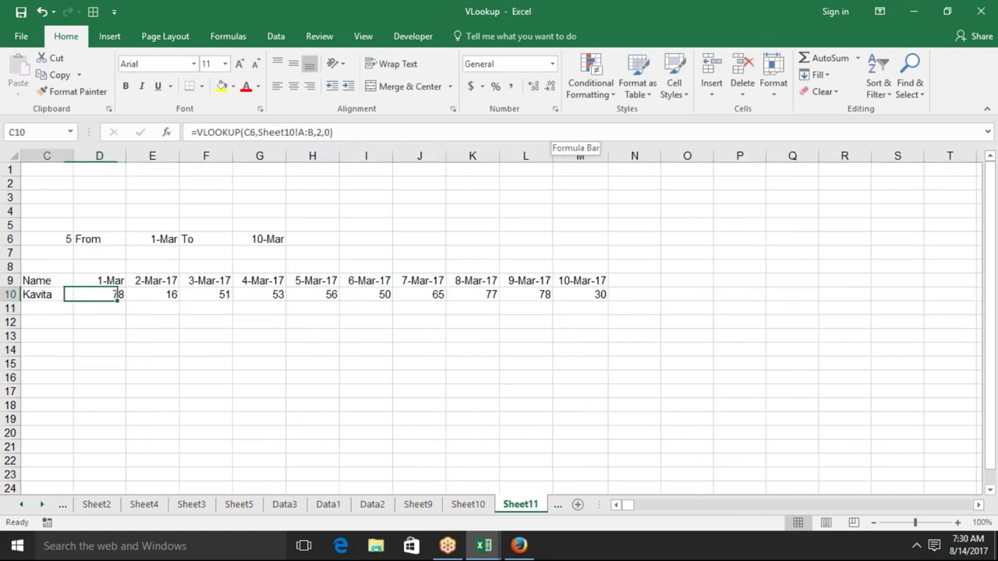
pyautogui.press('Home')
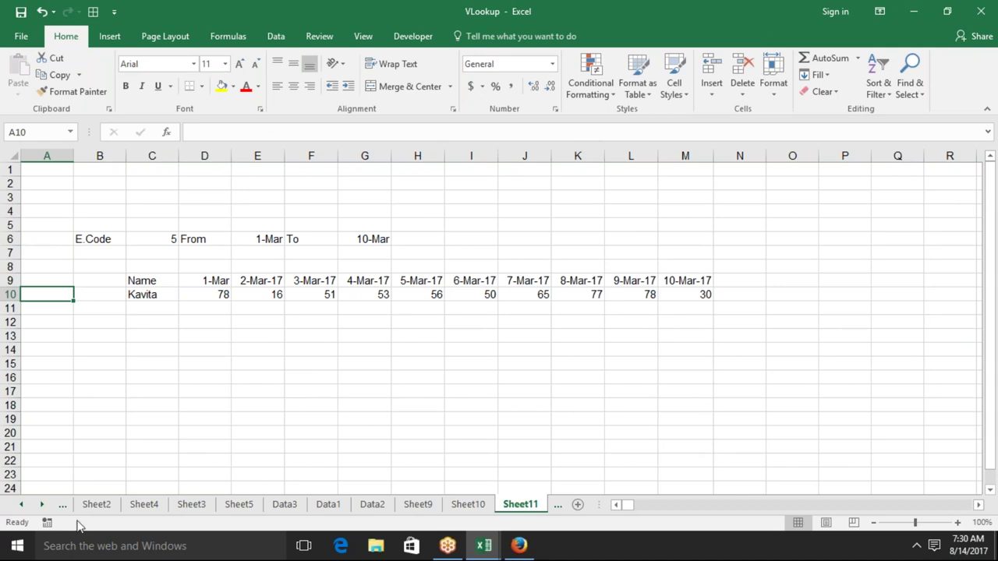
pyautogui.click(43, 505)
# Switch to Sheet12 and clear the combined department-city values in column A
pyautogui.click(42, 505)
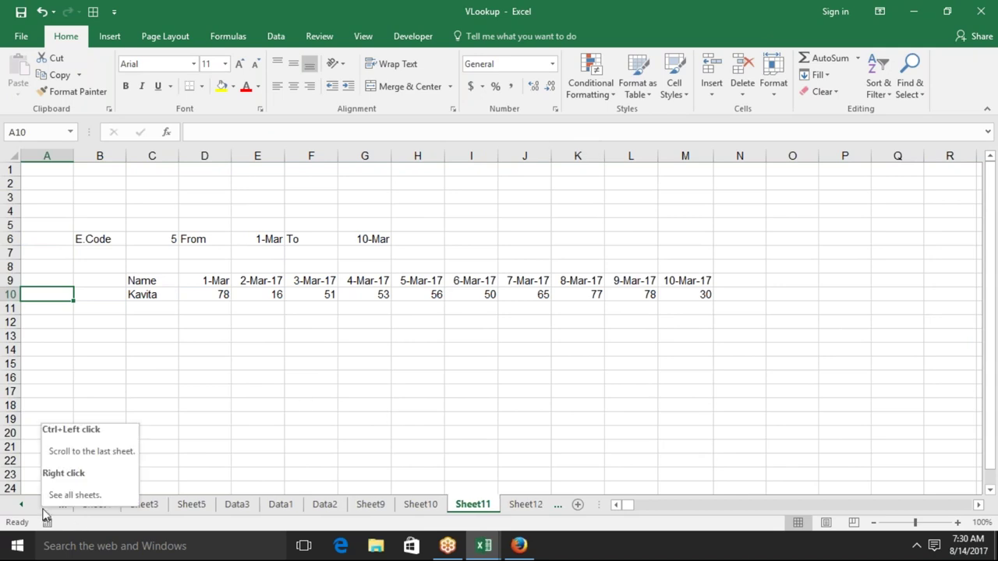
pyautogui.click(524, 503)
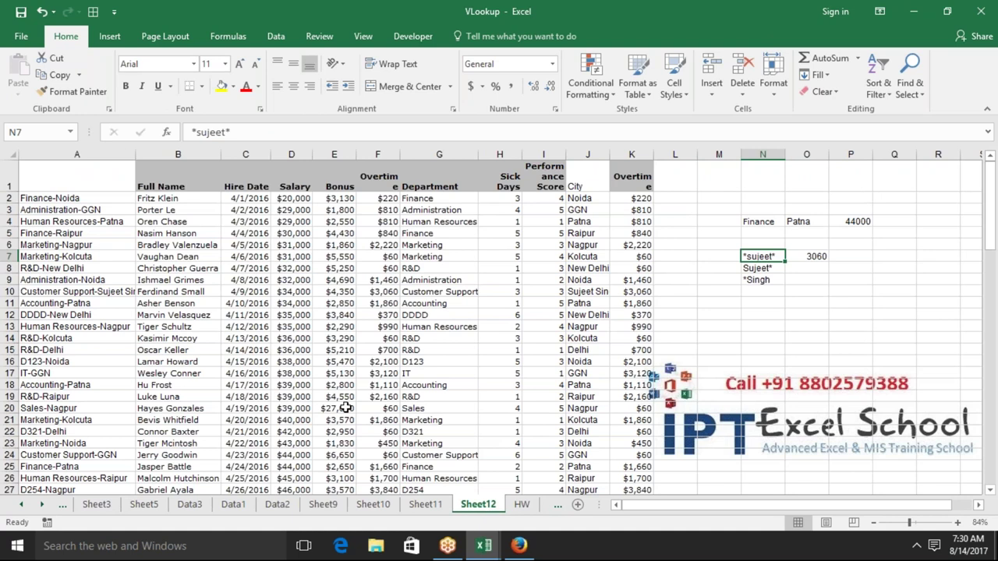
pyautogui.click(419, 315)
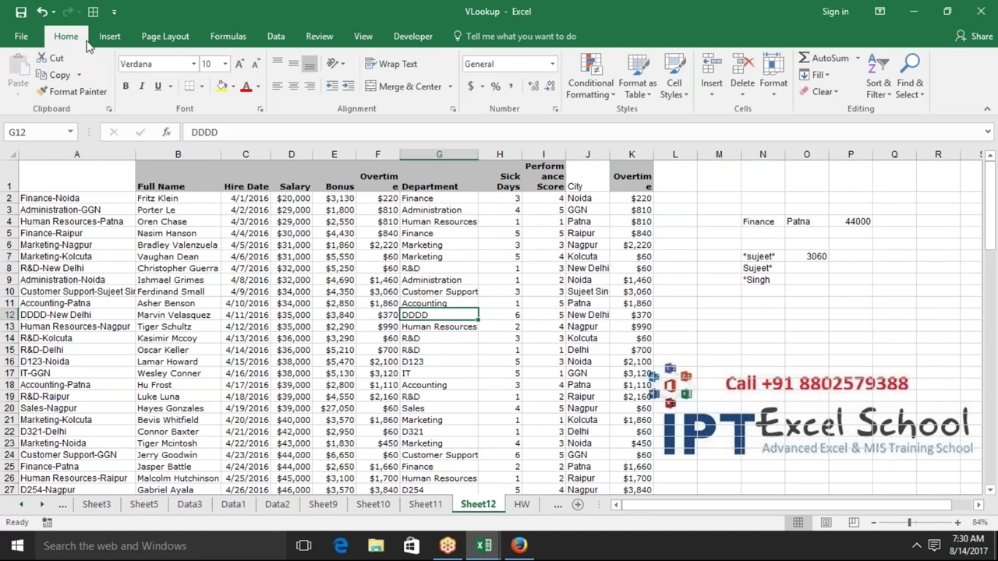
pyautogui.click(52, 168)
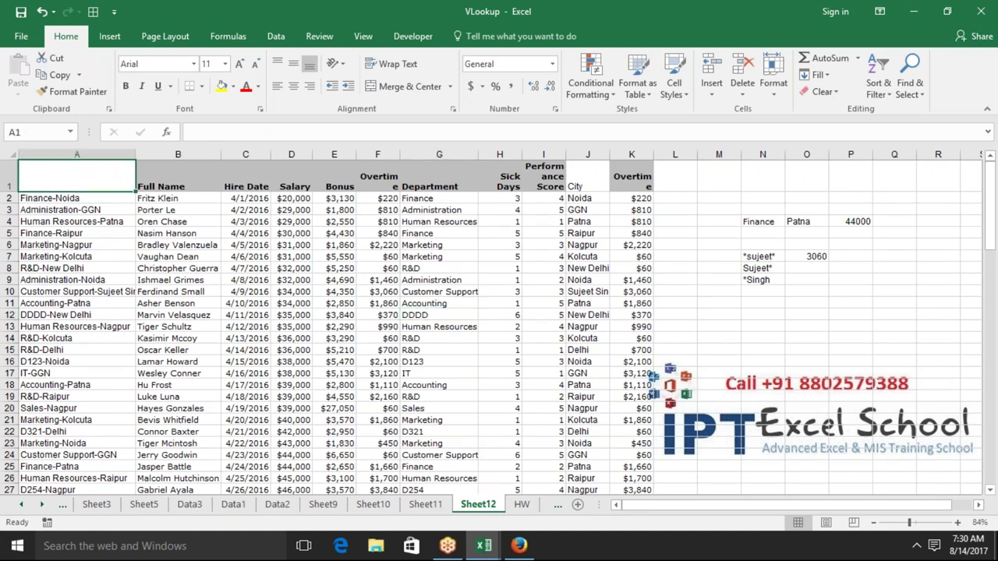
pyautogui.click(63, 154)
pyautogui.press('Delete')
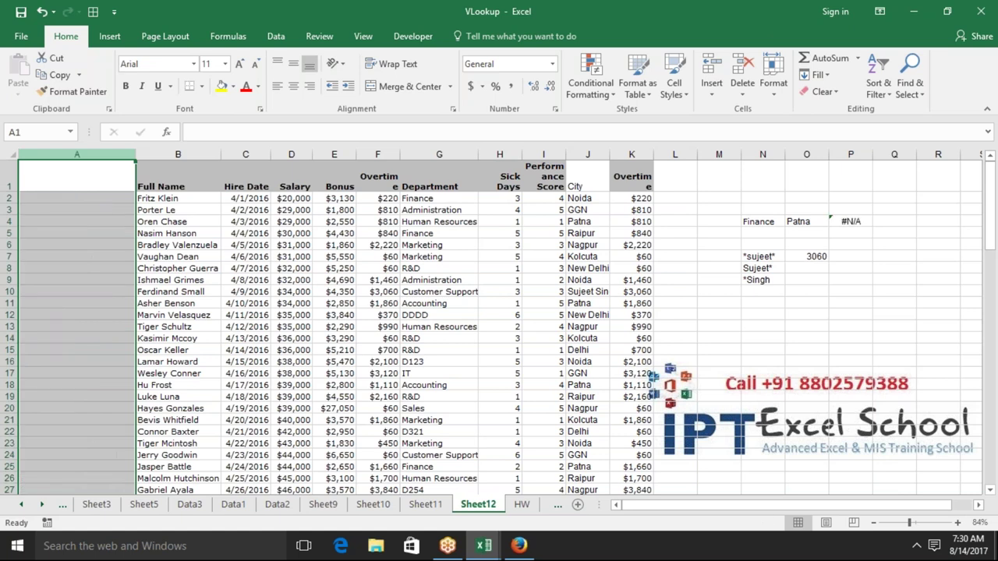
# Delete the old lookup formula in P4
pyautogui.click(182, 198)
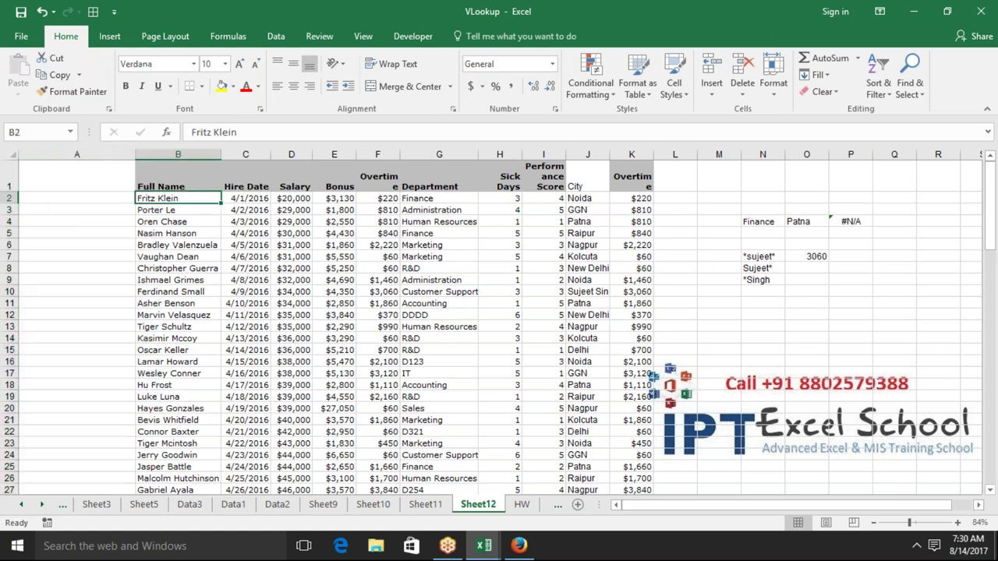
pyautogui.click(446, 198)
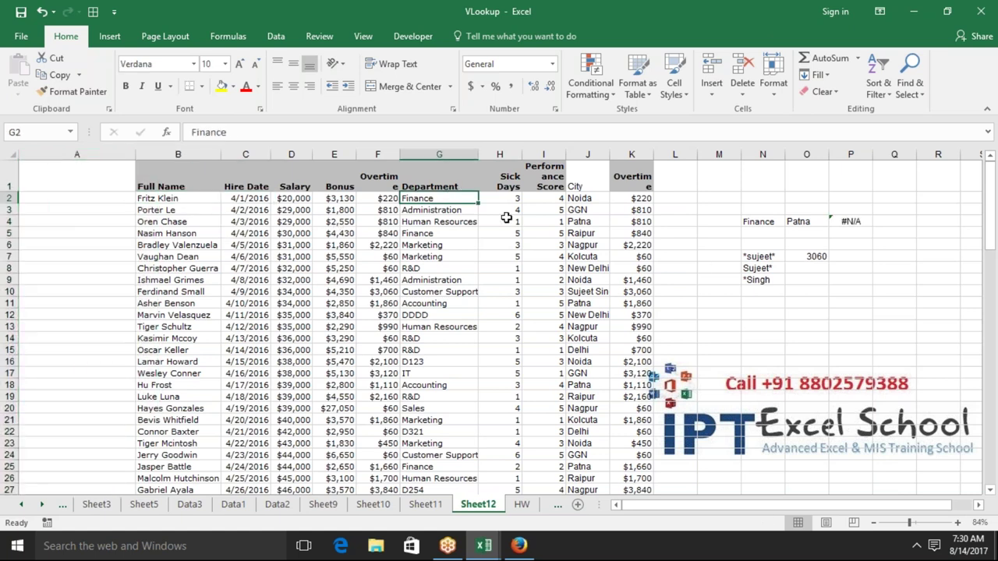
pyautogui.click(860, 220)
pyautogui.press('Delete')
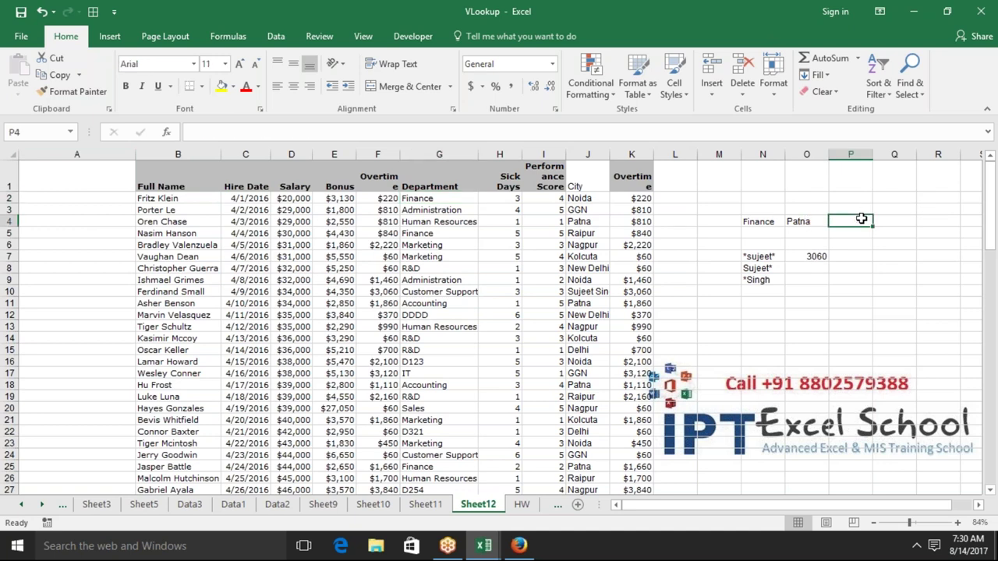
# Review the Finance and Patna criteria in N4:O4 against the department and city columns
pyautogui.click(768, 223)
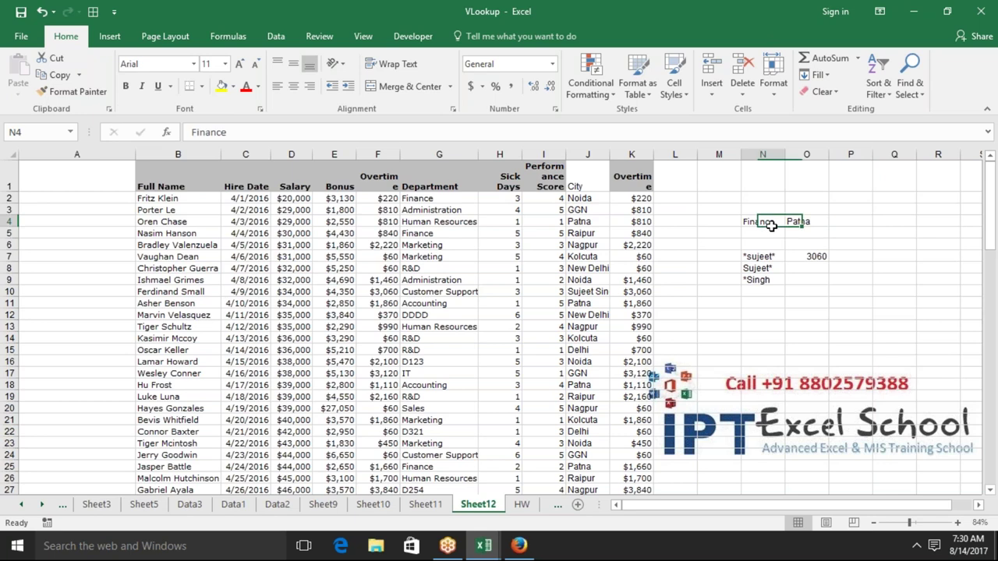
pyautogui.click(795, 223)
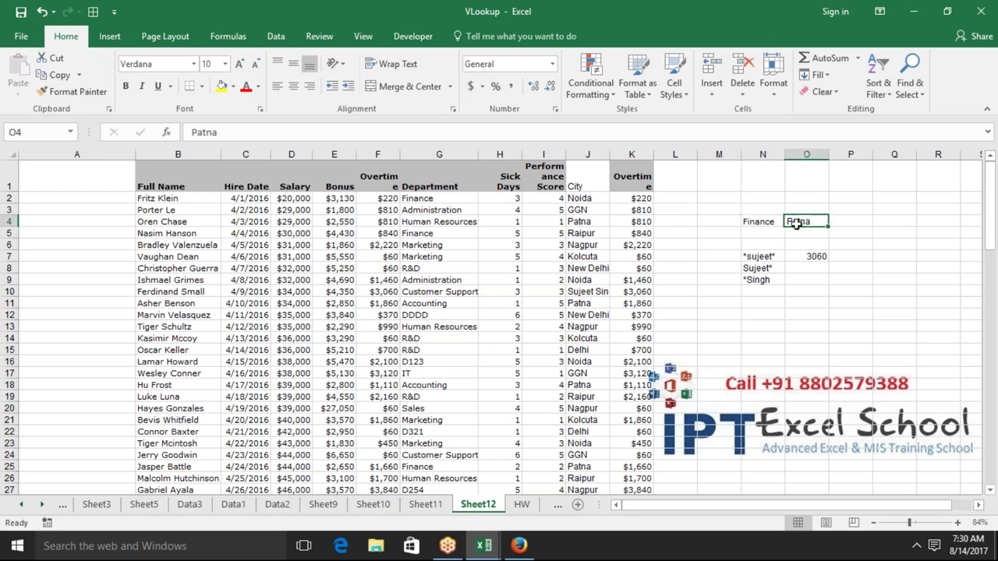
pyautogui.click(837, 221)
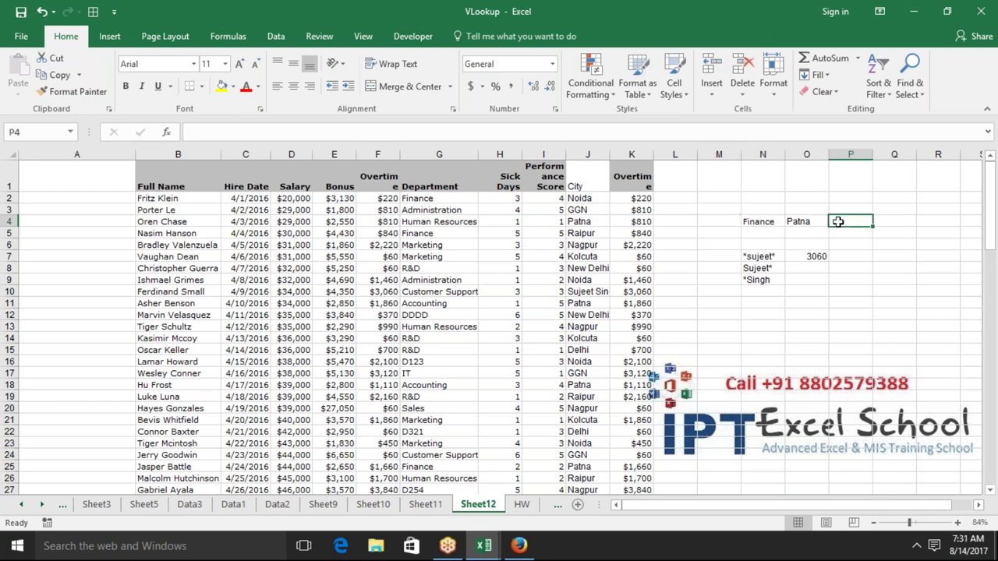
pyautogui.moveTo(837, 222)
pyautogui.mouseDown()
pyautogui.moveTo(421, 223)
pyautogui.moveTo(421, 374)
pyautogui.mouseUp()
pyautogui.click(421, 224)
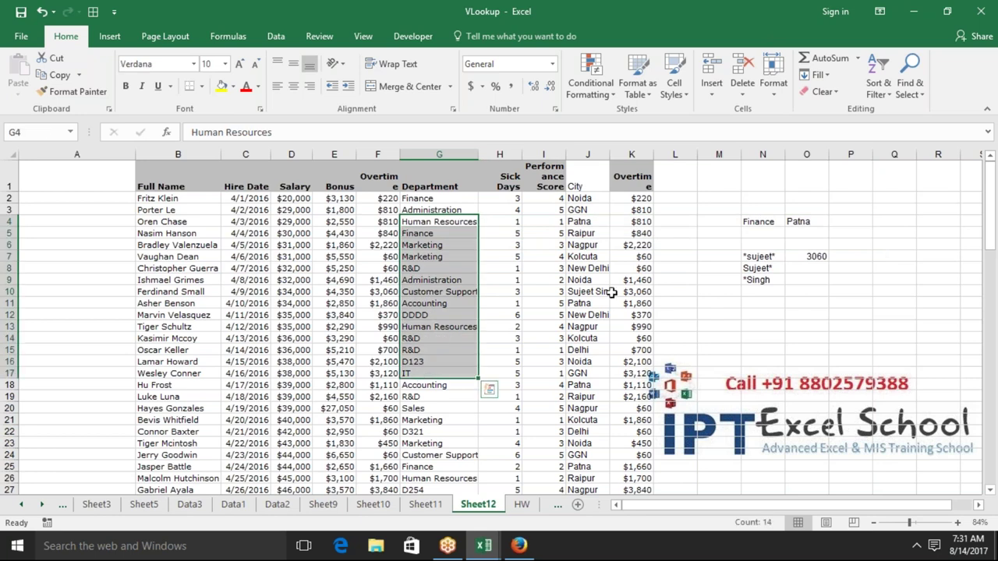
pyautogui.moveTo(581, 279); pyautogui.dragTo(647, 355)
pyautogui.click(455, 192)
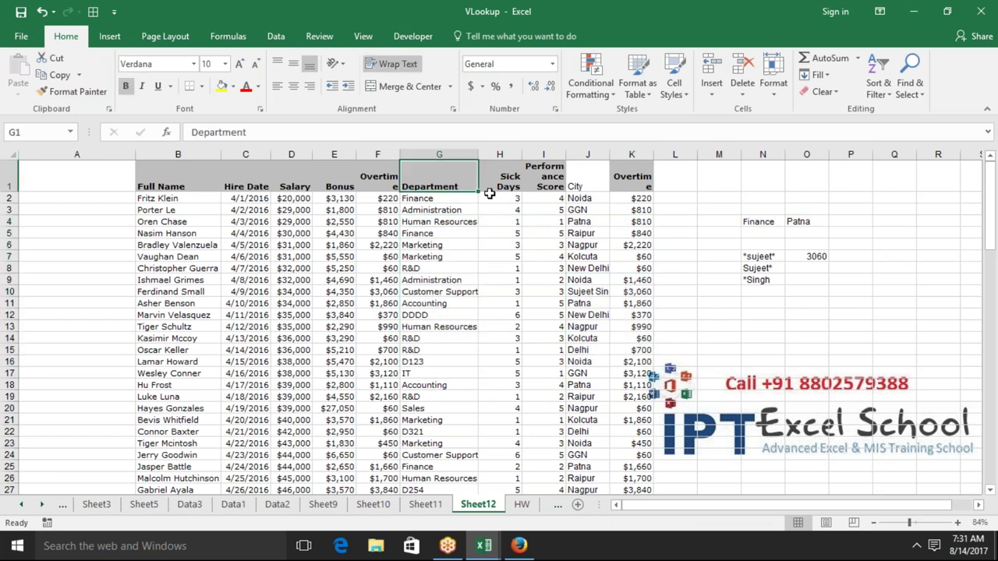
pyautogui.click(580, 198)
pyautogui.click(824, 219)
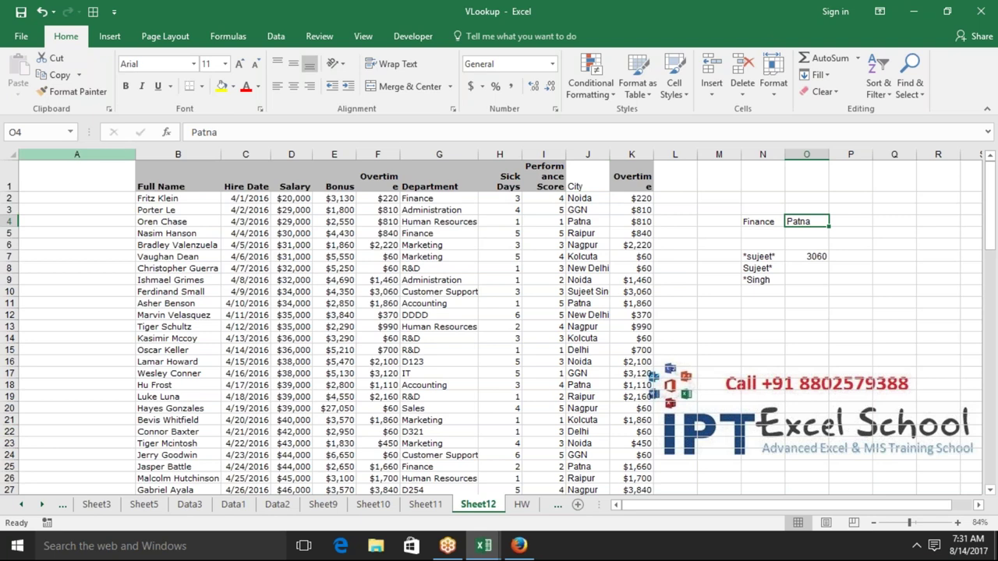
# Enter =G2&"-"&J2 in A2 and fill it down column A, giving keys like Finance-Noida
pyautogui.click(111, 152)
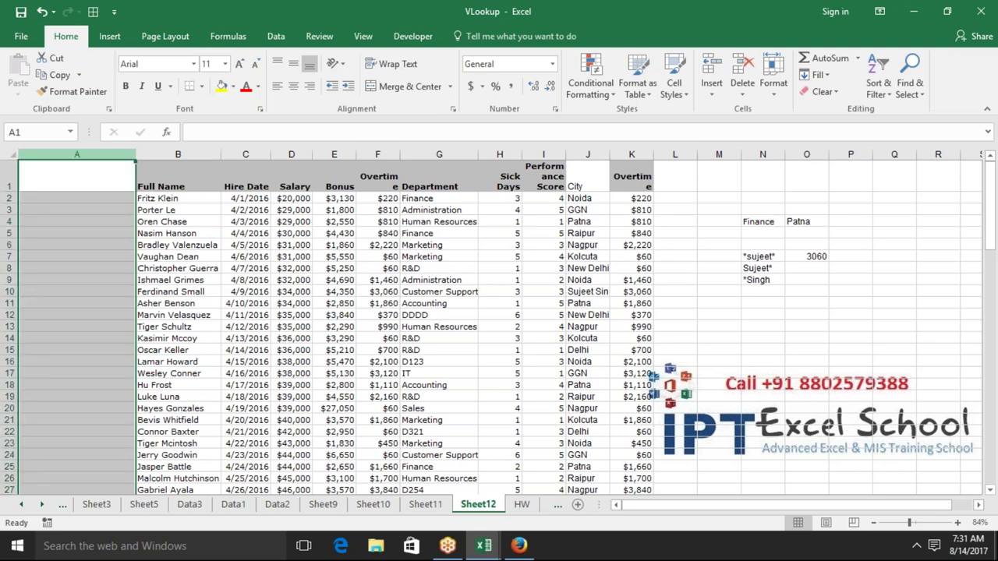
pyautogui.click(102, 198)
pyautogui.write('=')
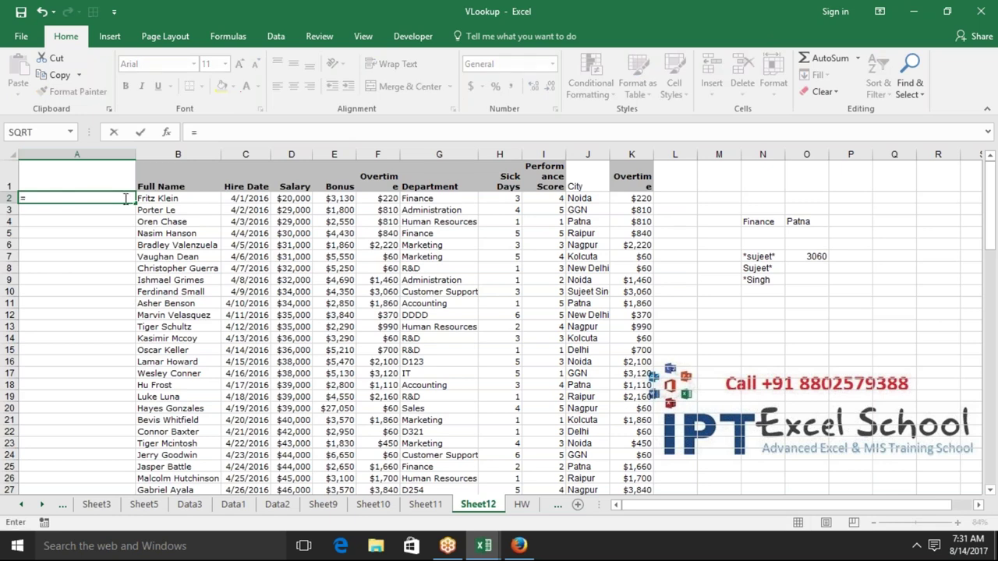
pyautogui.click(166, 201)
pyautogui.write('&')
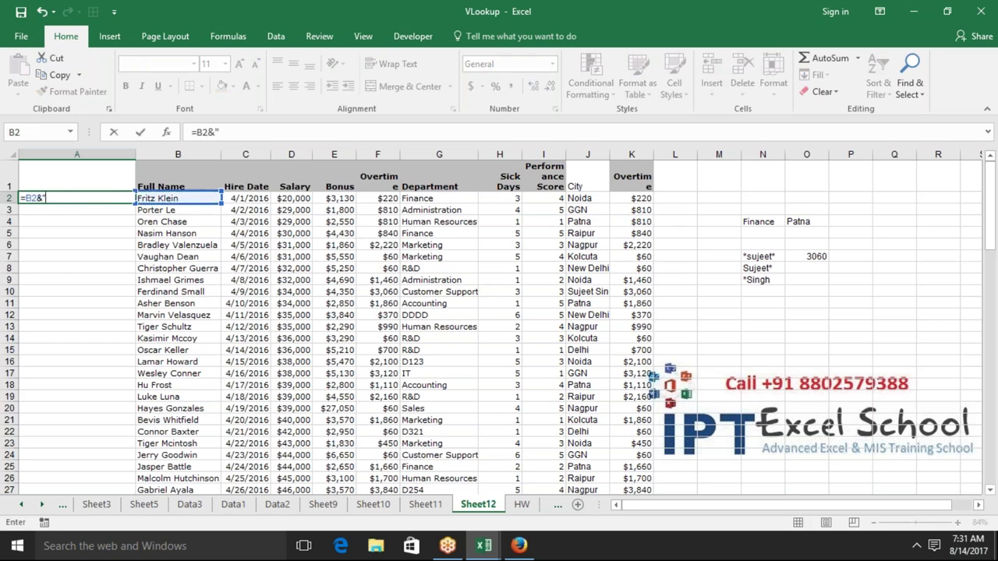
pyautogui.press('BackSpace')
pyautogui.press('BackSpace')
pyautogui.press('BackSpace')
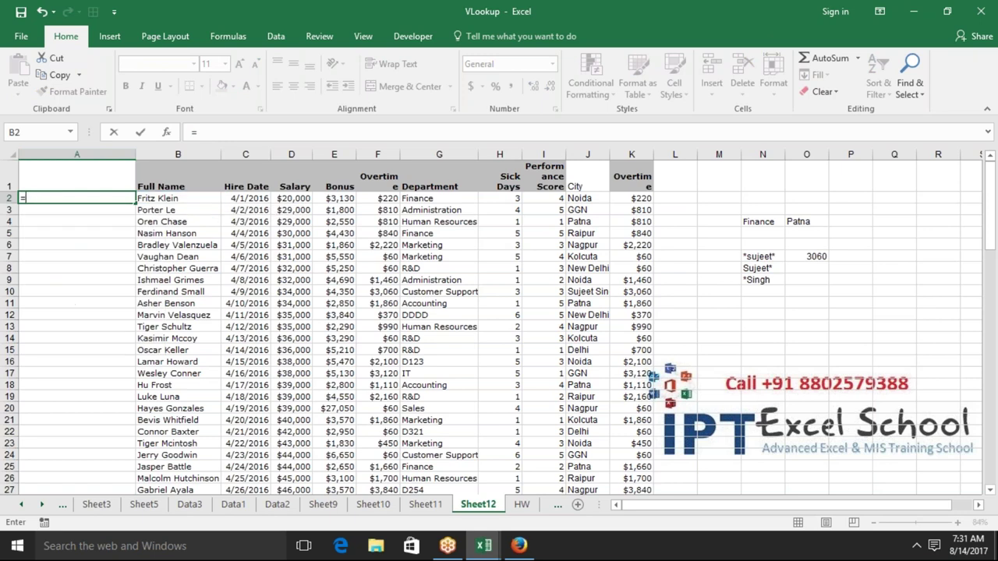
pyautogui.click(432, 197)
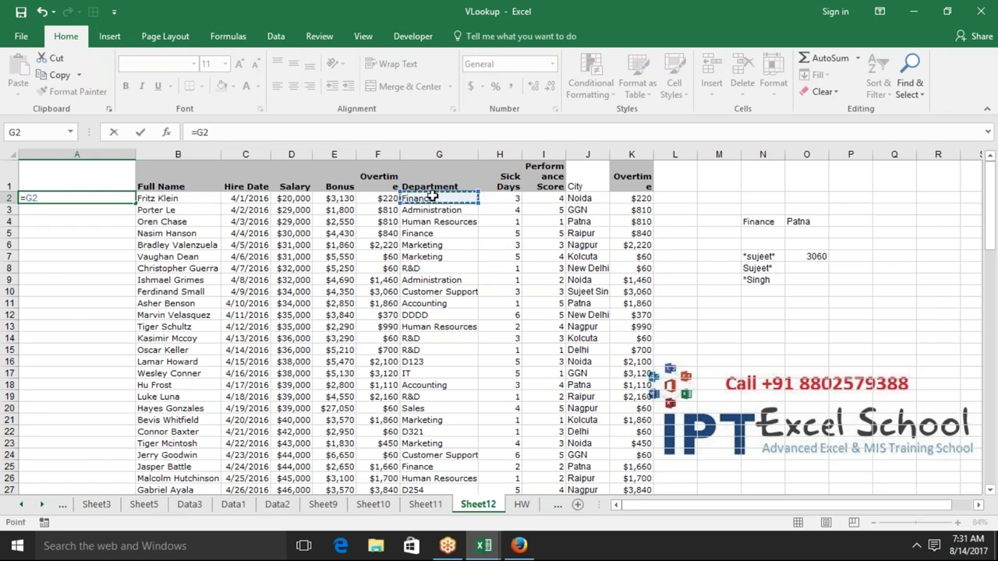
pyautogui.write('&')
pyautogui.write('"-"&')
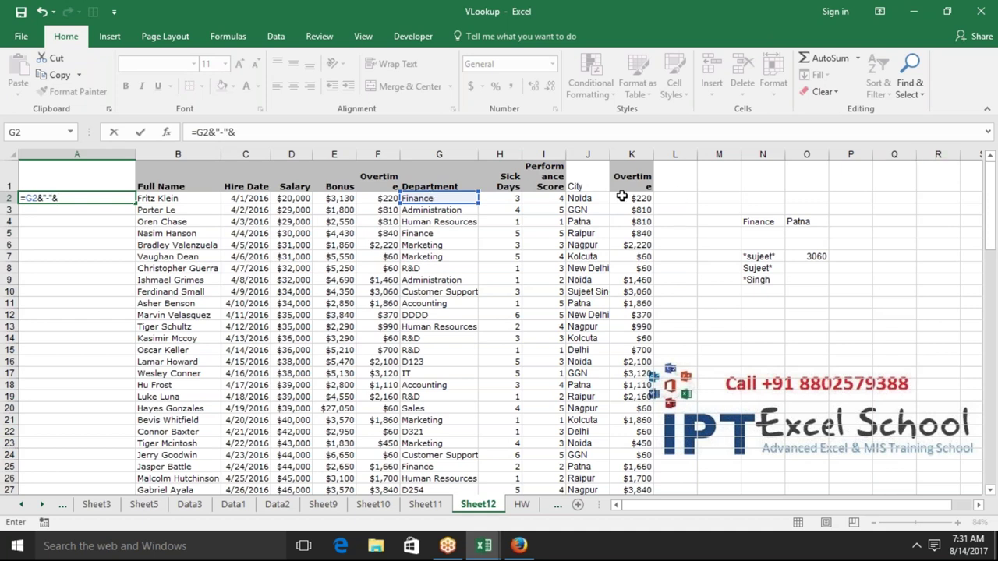
pyautogui.click(605, 198)
pyautogui.press('Return')
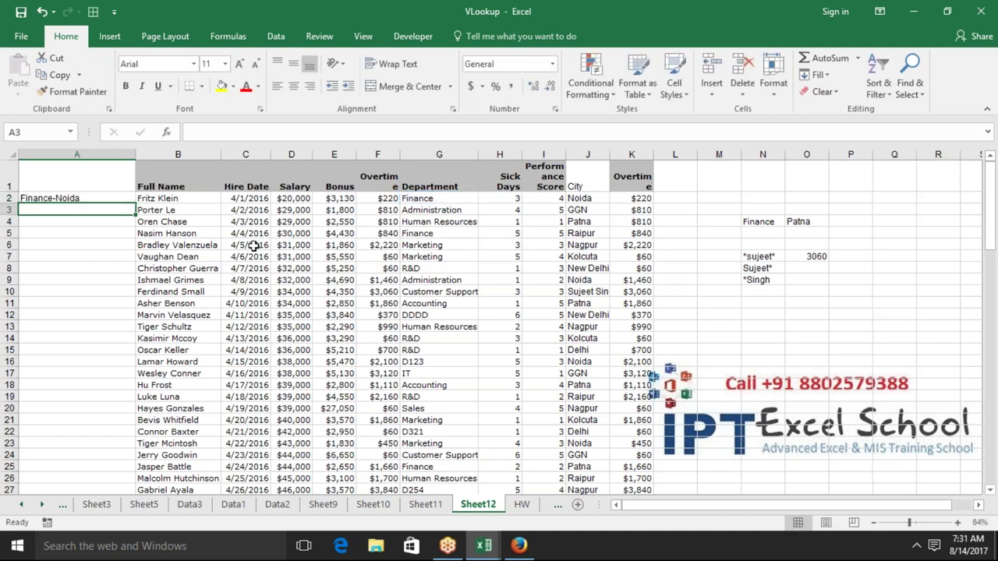
pyautogui.click(89, 198)
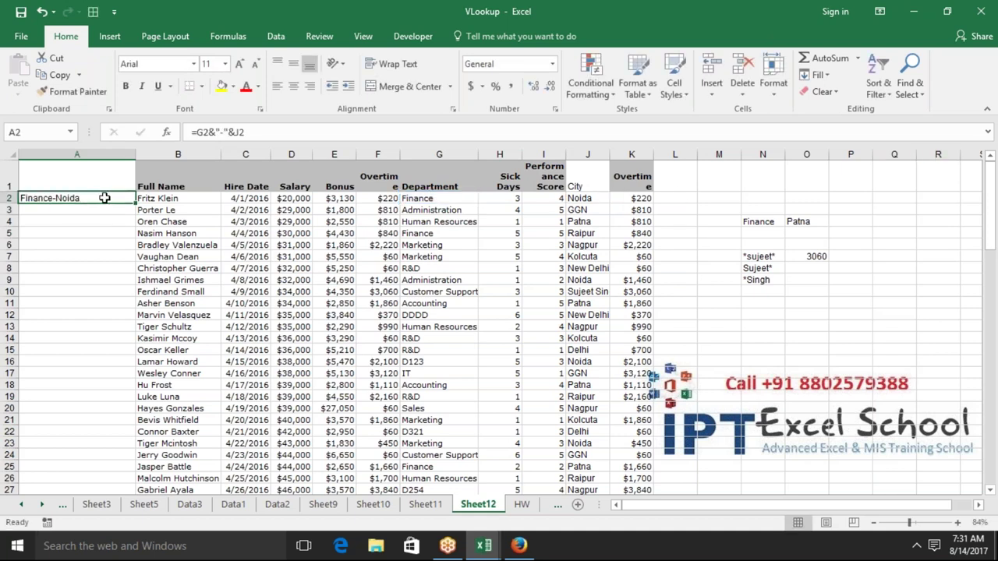
pyautogui.doubleClick(134, 204)
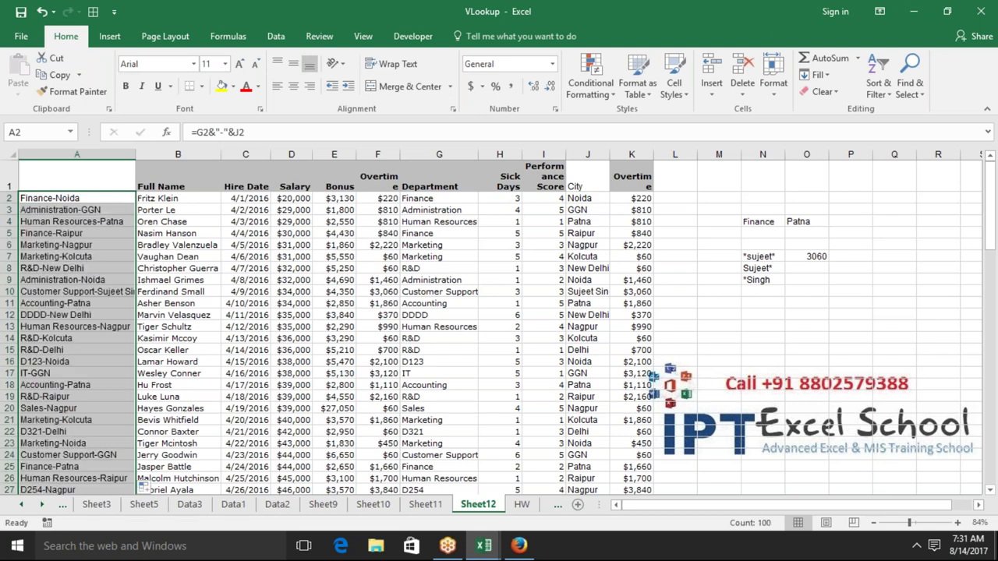
pyautogui.click(867, 222)
# Enter =VLOOKUP(N4&"-"&O4,A:K,2,0) in P4 to return the Finance–Patna employee's full name
pyautogui.write('=vlo')
pyautogui.press('Tab')
pyautogui.click(768, 221)
pyautogui.write('&"-"')
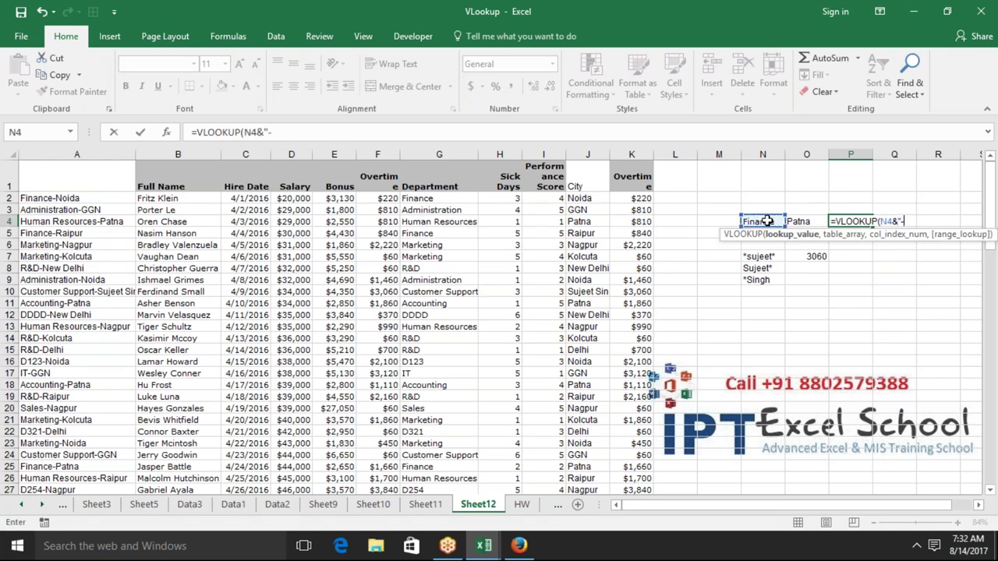
pyautogui.write('&')
pyautogui.click(812, 223)
pyautogui.write(',')
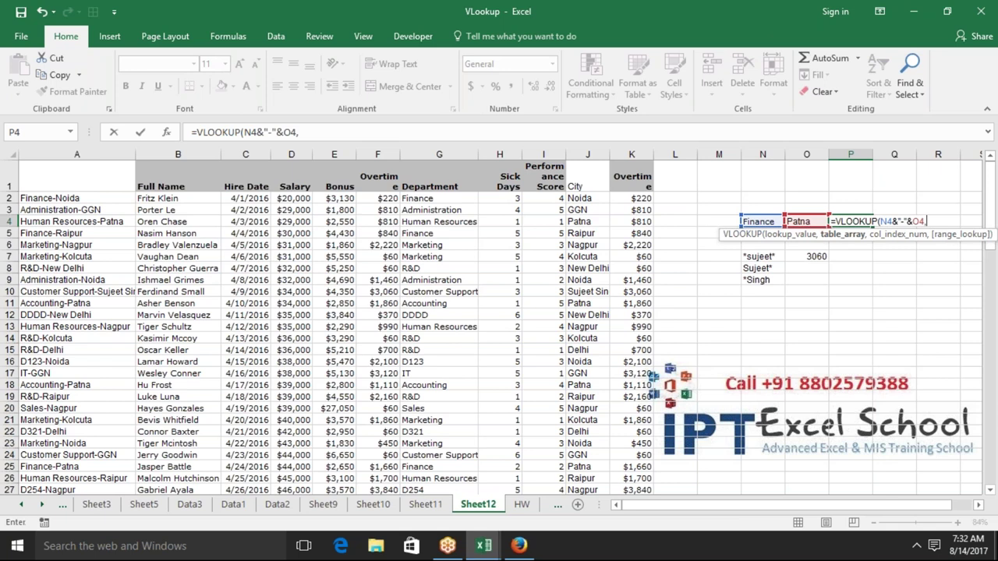
pyautogui.moveTo(65, 155); pyautogui.dragTo(624, 166)
pyautogui.write(',2,0')
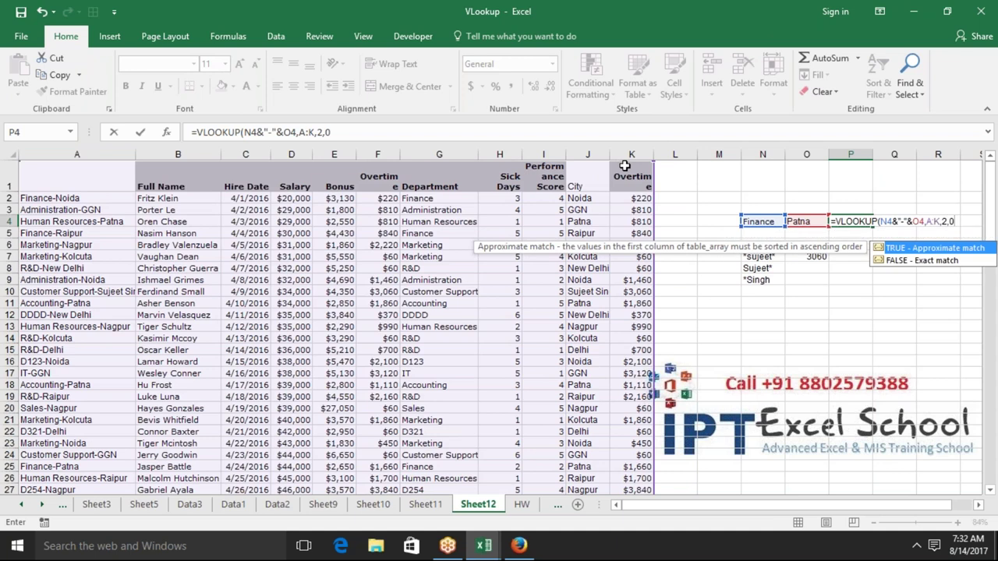
pyautogui.press('Return')
pyautogui.press('Up')
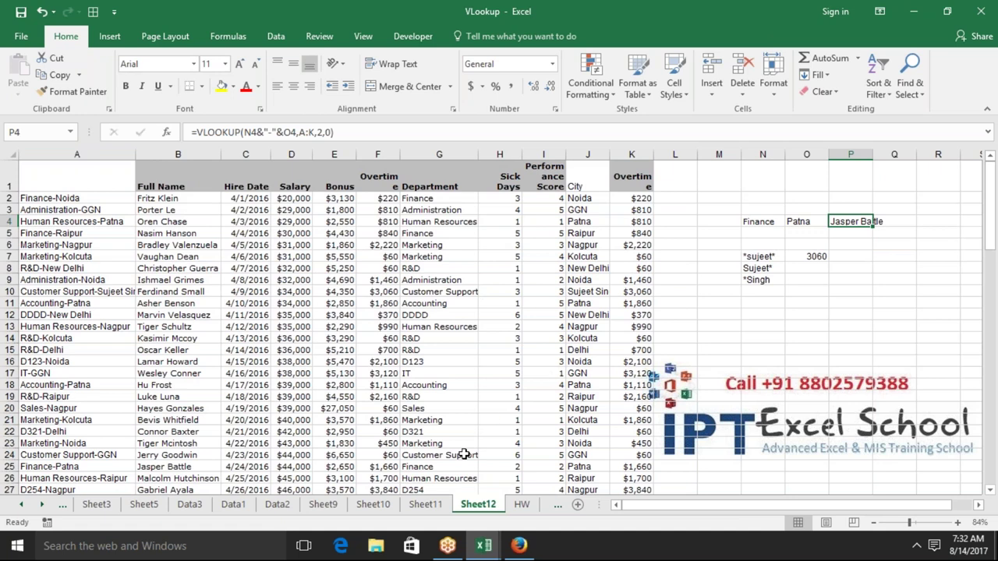
pyautogui.moveTo(460, 466); pyautogui.dragTo(596, 467)
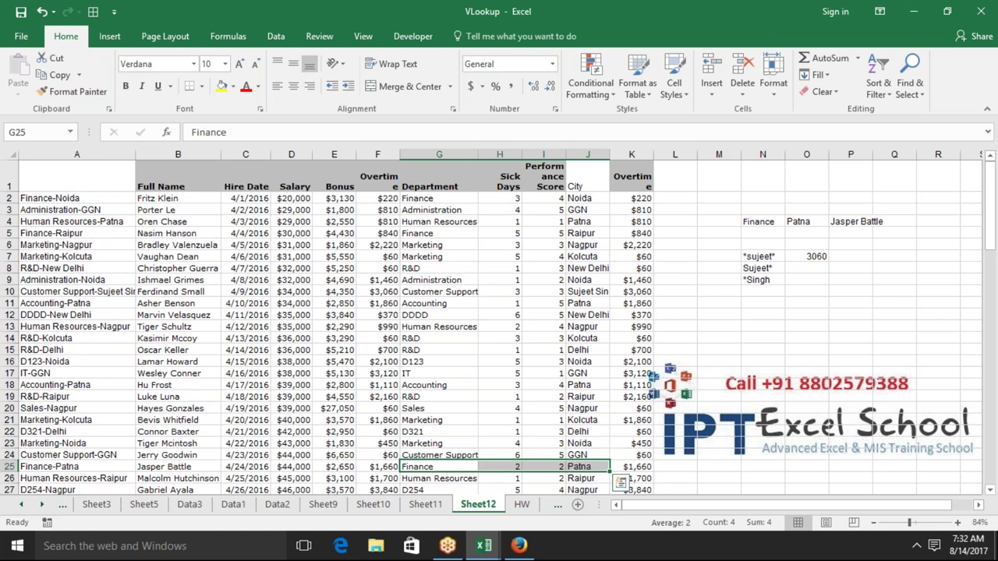
pyautogui.click(814, 258)
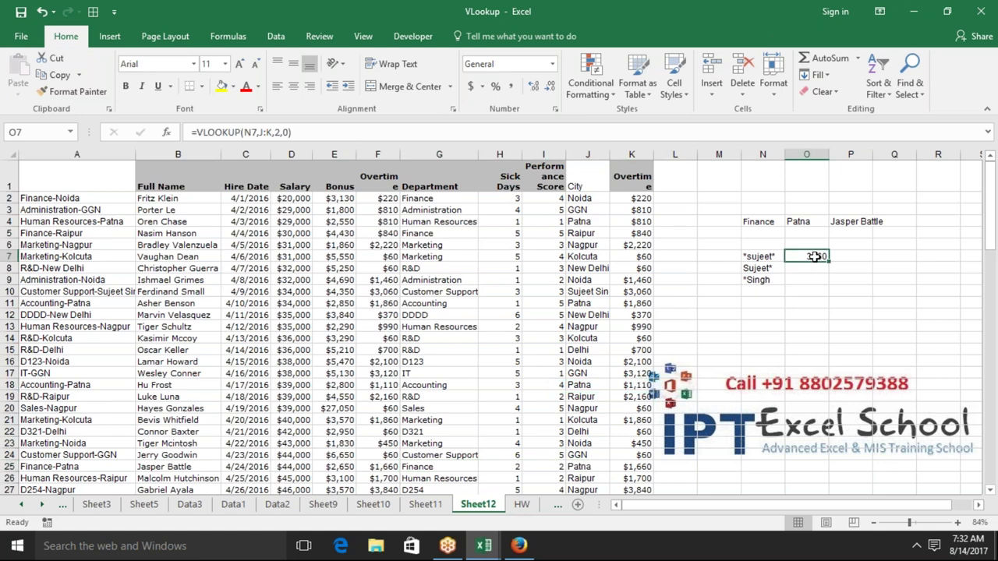
# Delete O7's old VLOOKUP formula that returned 3060
pyautogui.press('Delete')
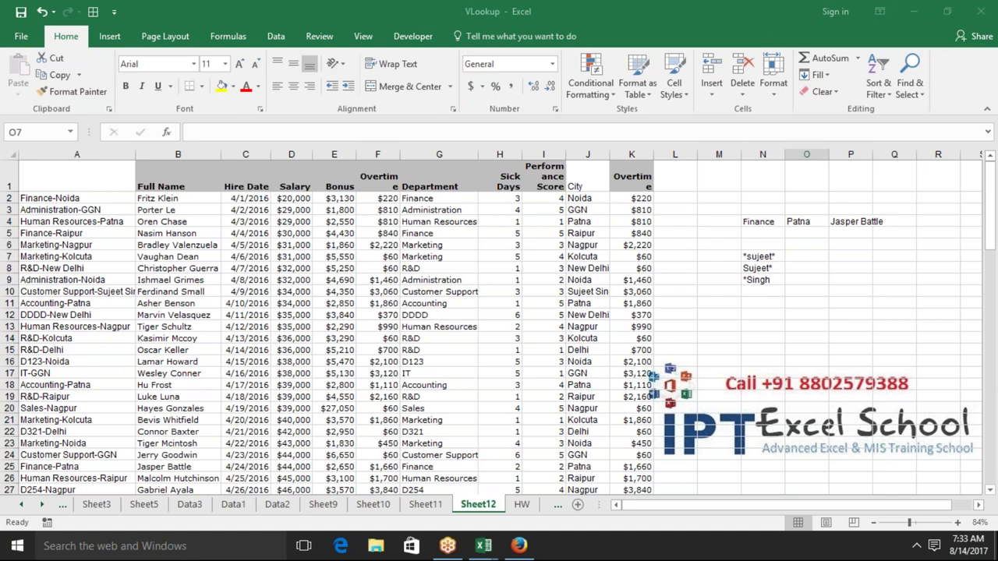
# Change B10's full name to a three-part name matching the *sujeet* pattern, discarding a stray B13 entry
pyautogui.click(172, 316)
pyautogui.click(171, 304)
pyautogui.press('Up')
pyautogui.write('s')
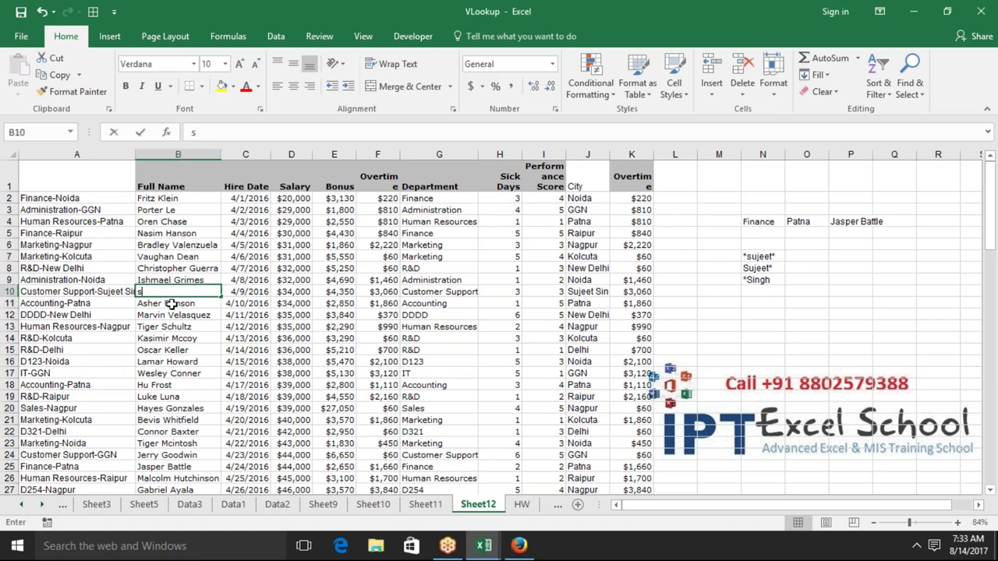
pyautogui.write('ujeet ')
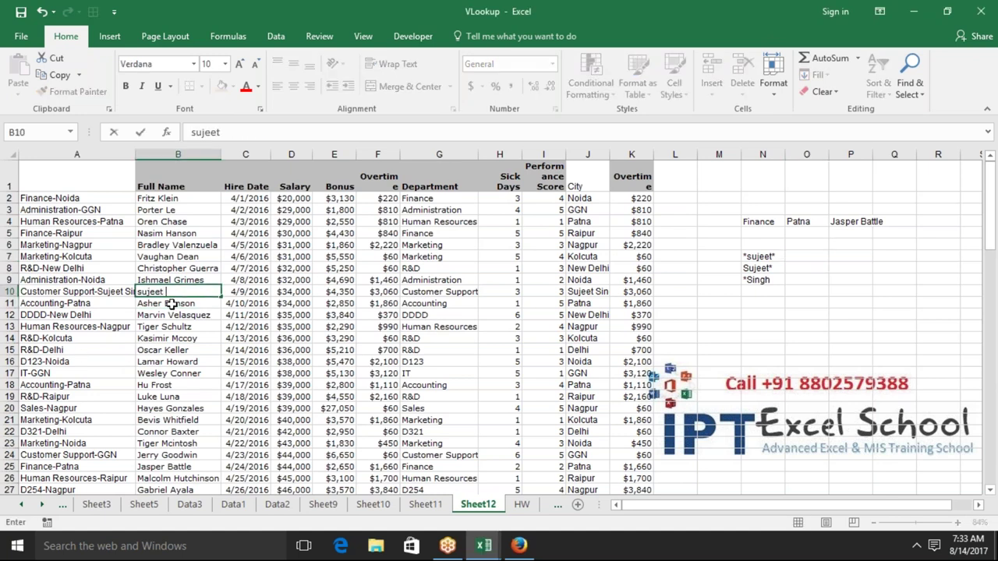
pyautogui.write('Kumar')
pyautogui.click(179, 328)
pyautogui.write('Sujeet')
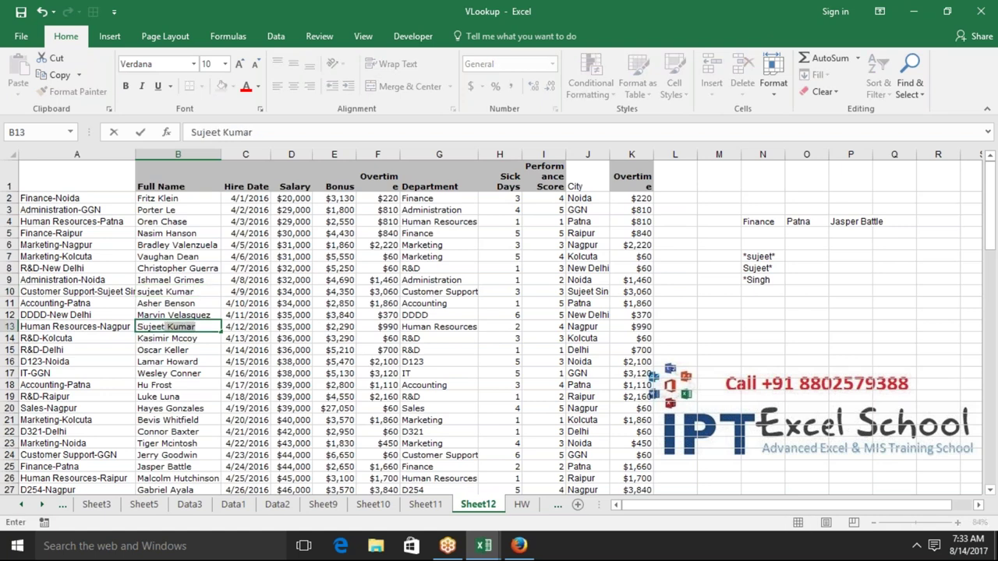
pyautogui.press('Escape')
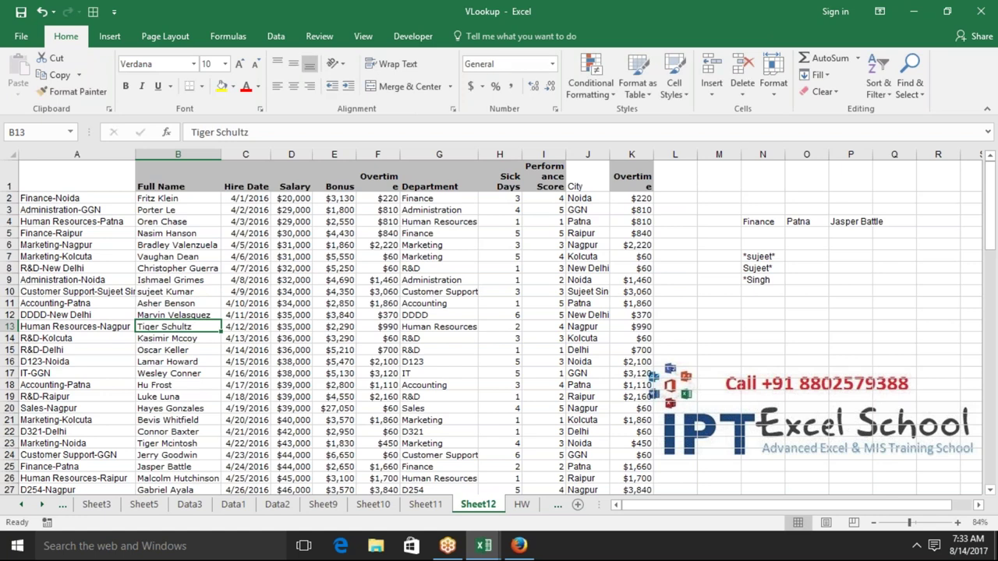
pyautogui.doubleClick(196, 293)
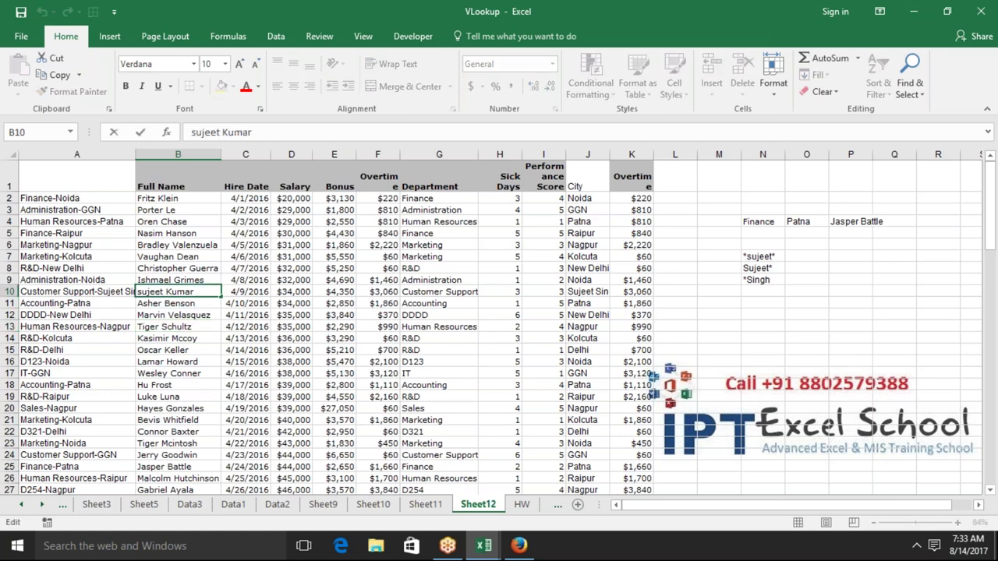
pyautogui.write(' Singh')
pyautogui.click(814, 315)
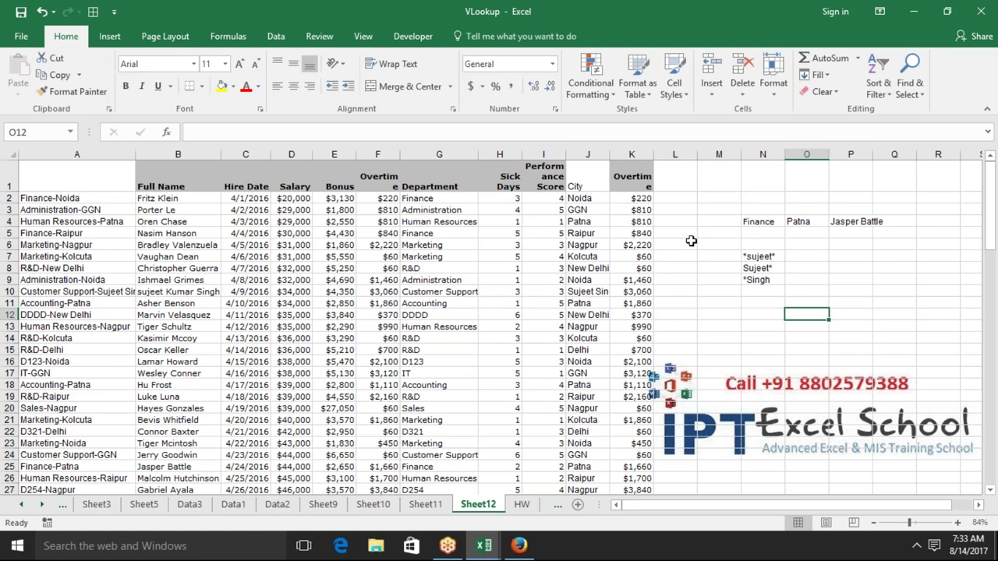
# Enter =VLOOKUP(N7,B:D,3,0) in O7 so the *sujeet* pattern returns salary 34000
pyautogui.click(744, 255)
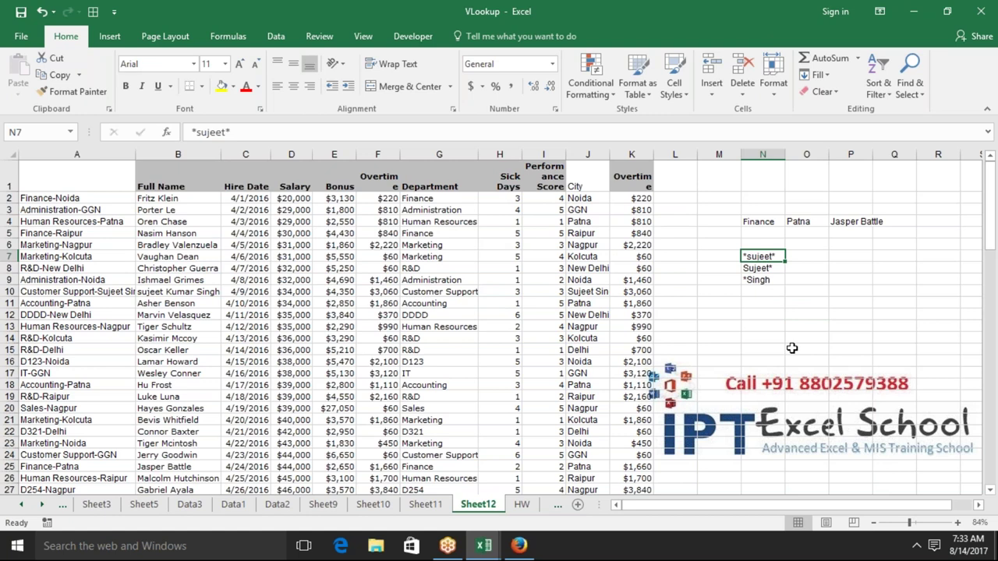
pyautogui.press('Down')
pyautogui.press('Down')
pyautogui.press('Up')
pyautogui.press('Up')
pyautogui.press('Right')
pyautogui.write('=vl')
pyautogui.press('Tab')
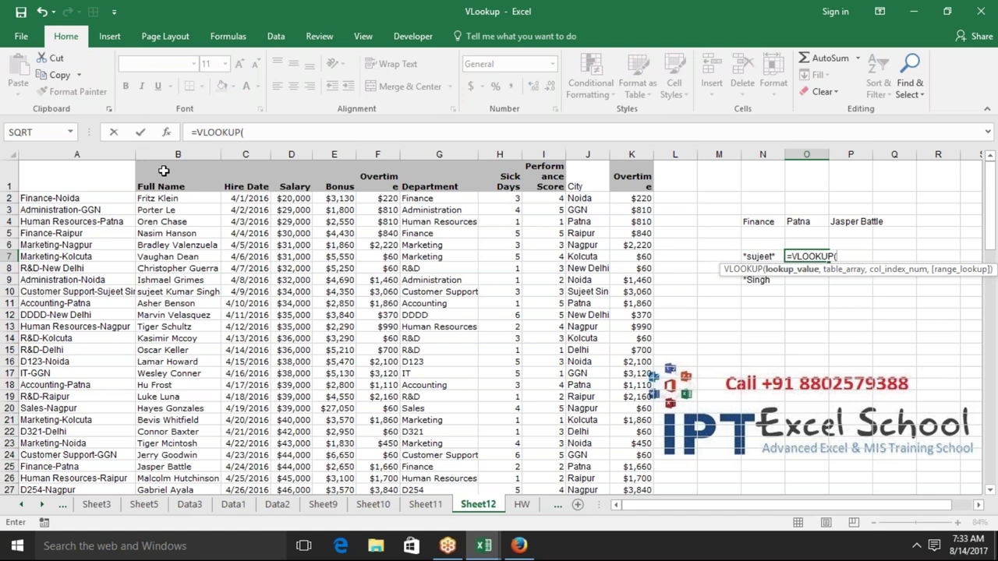
pyautogui.click(759, 257)
pyautogui.write(',')
pyautogui.moveTo(178, 155); pyautogui.dragTo(291, 154)
pyautogui.write(',3,0')
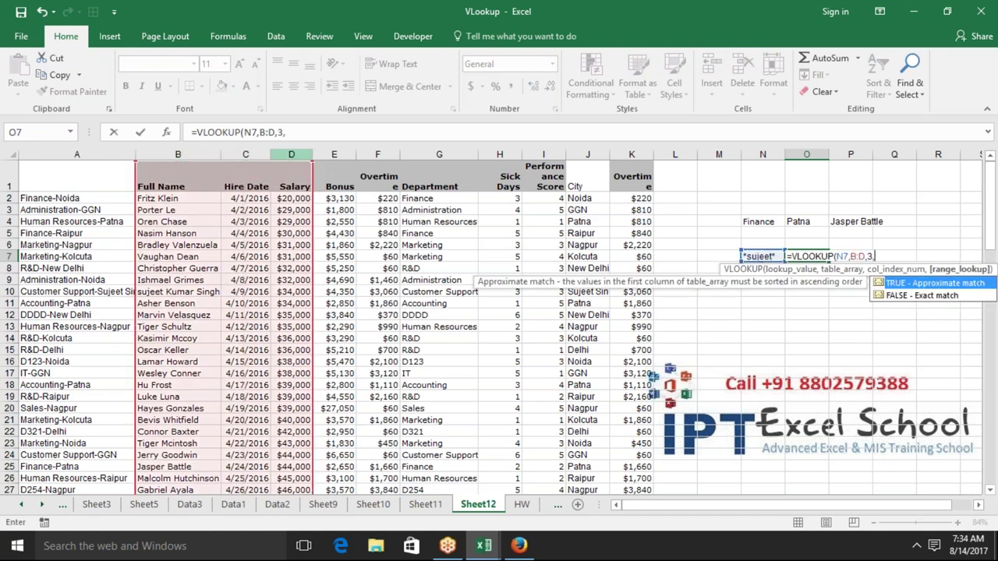
pyautogui.press('Return')
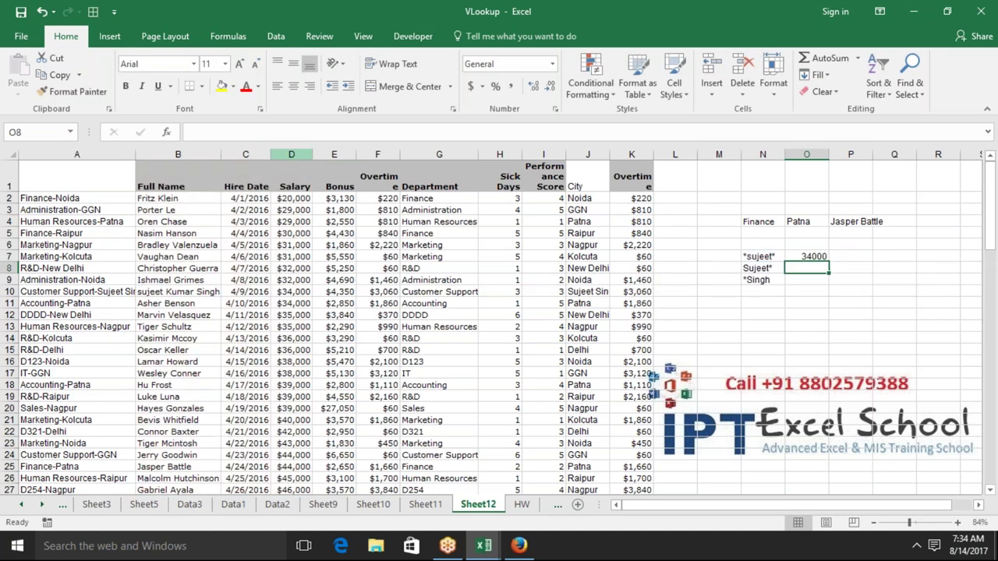
pyautogui.press('Up')
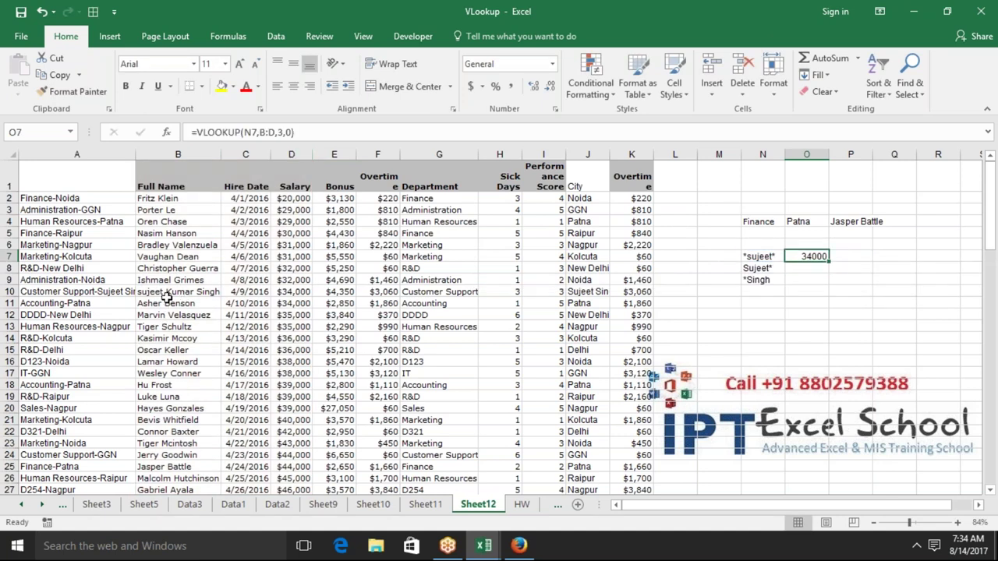
# Check that O7's *sujeet* lookup matches the employee in row 10, whose D10 salary is 34000
pyautogui.click(168, 301)
pyautogui.moveTo(168, 298); pyautogui.dragTo(261, 290)
pyautogui.click(293, 291)
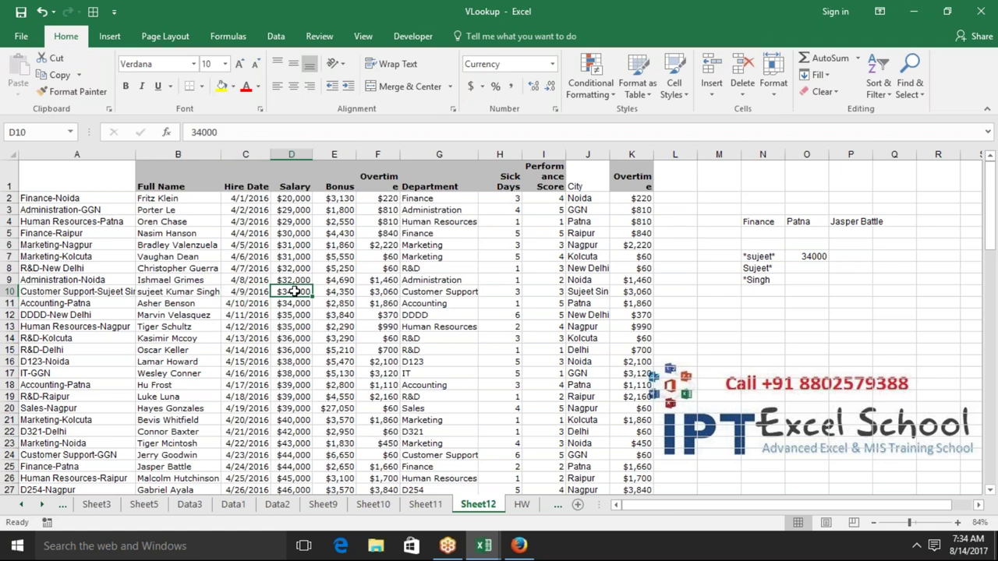
pyautogui.click(798, 258)
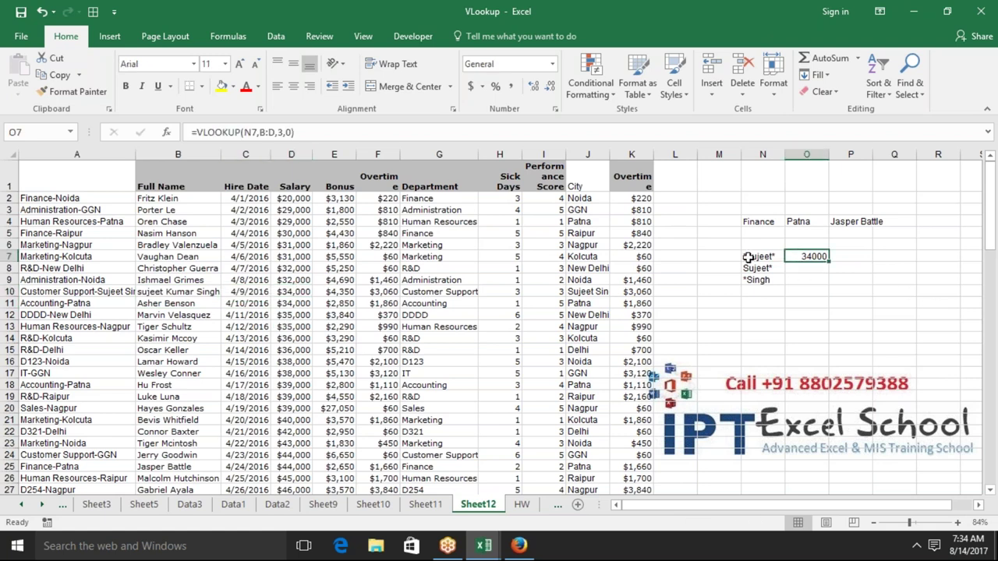
pyautogui.click(748, 260)
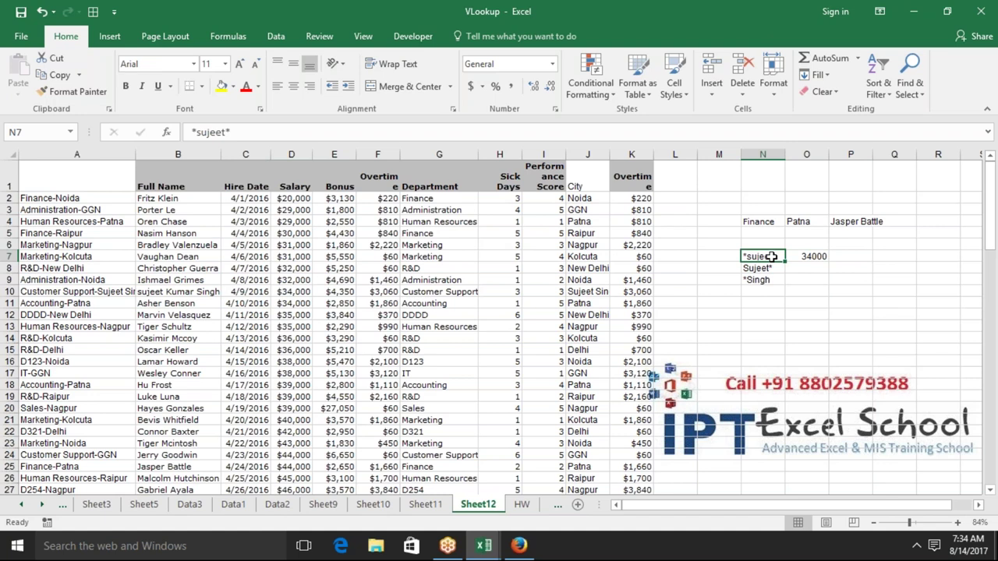
pyautogui.click(159, 288)
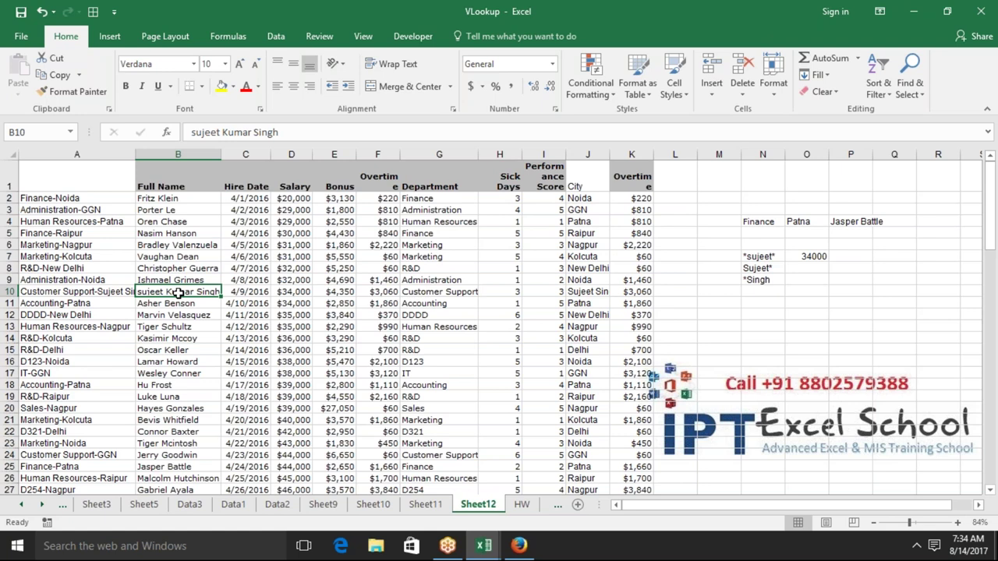
pyautogui.click(760, 269)
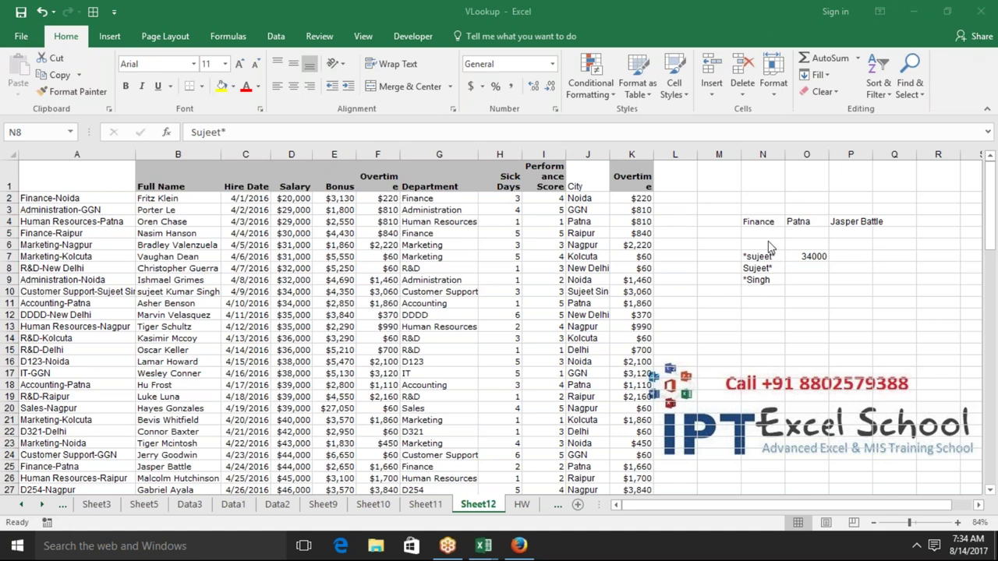
# Save the VLookup workbook and select the *Singh criterion in N9
pyautogui.click(766, 268)
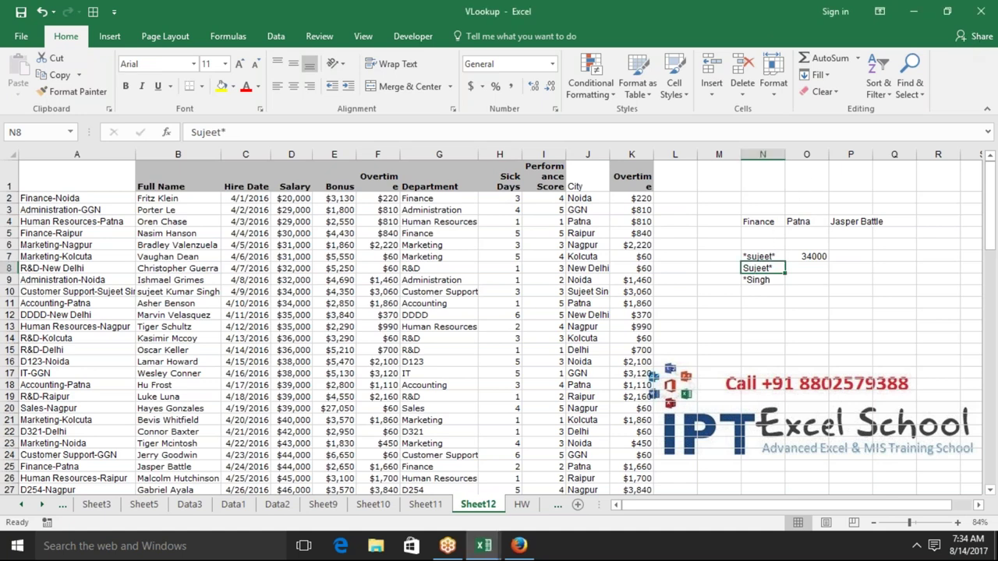
pyautogui.click(21, 12)
pyautogui.click(763, 279)
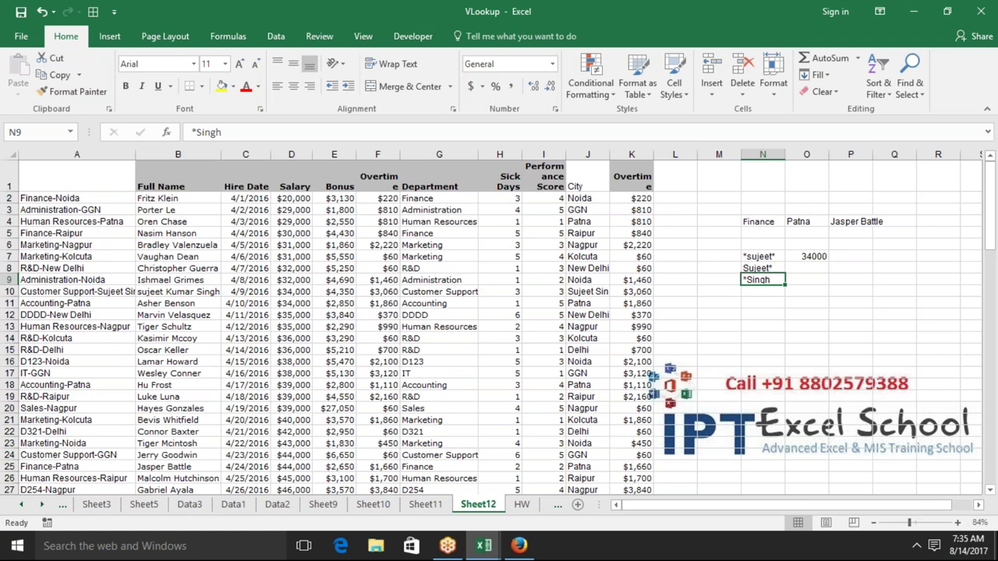
# Copy the VLookup workbook's path from the Recent list in File > Open, then return to Sheet12
pyautogui.click(23, 42)
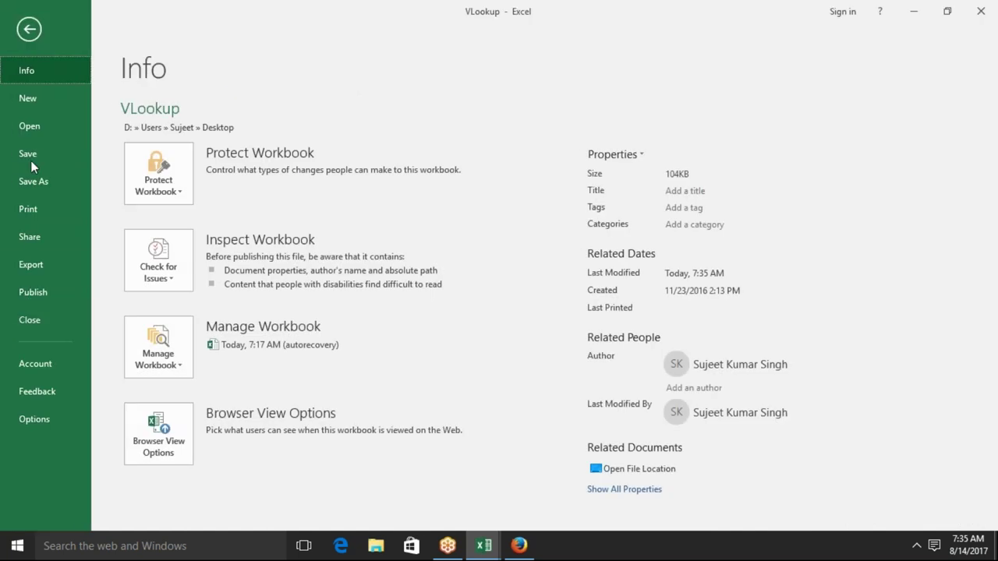
pyautogui.click(39, 132)
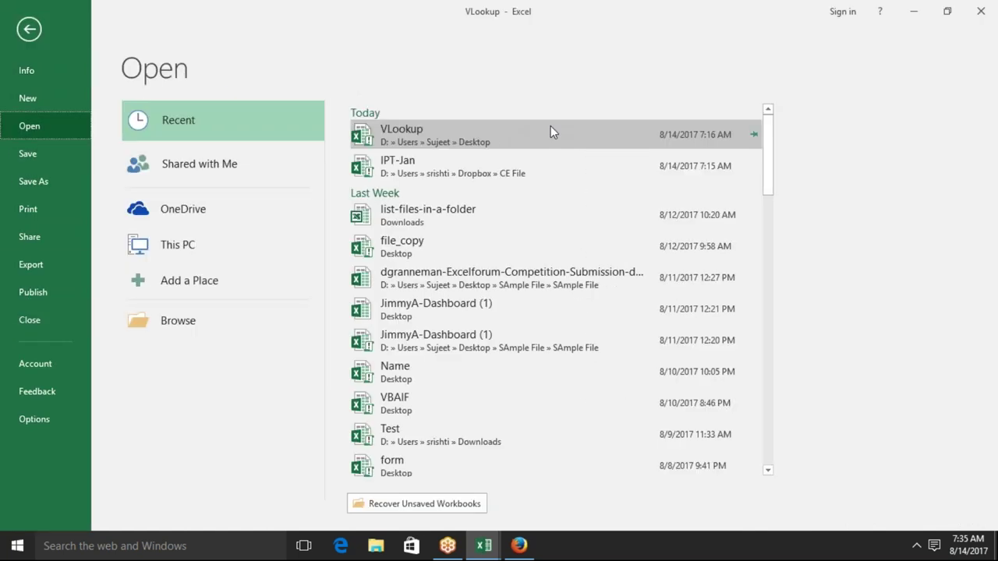
pyautogui.rightClick(550, 126)
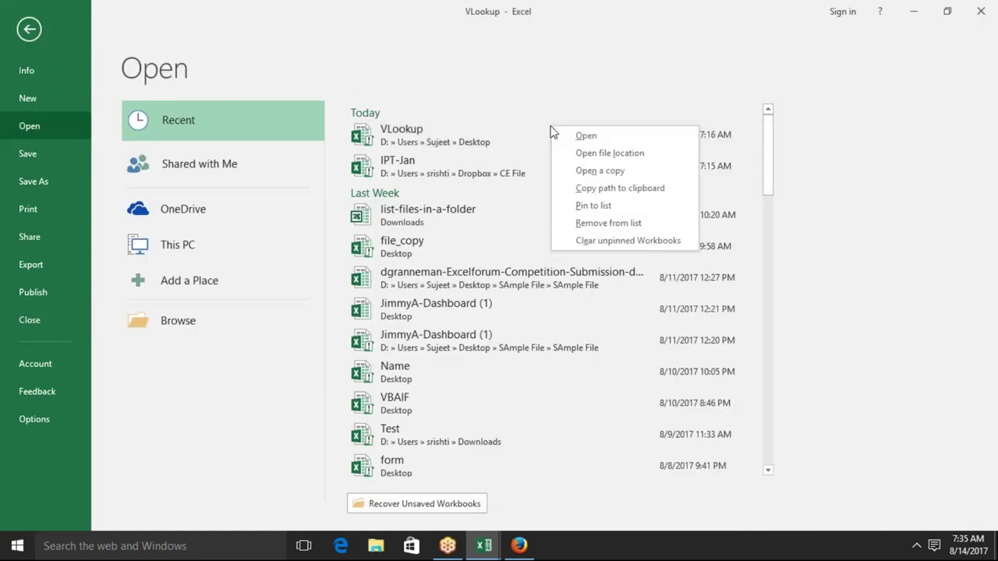
pyautogui.click(602, 192)
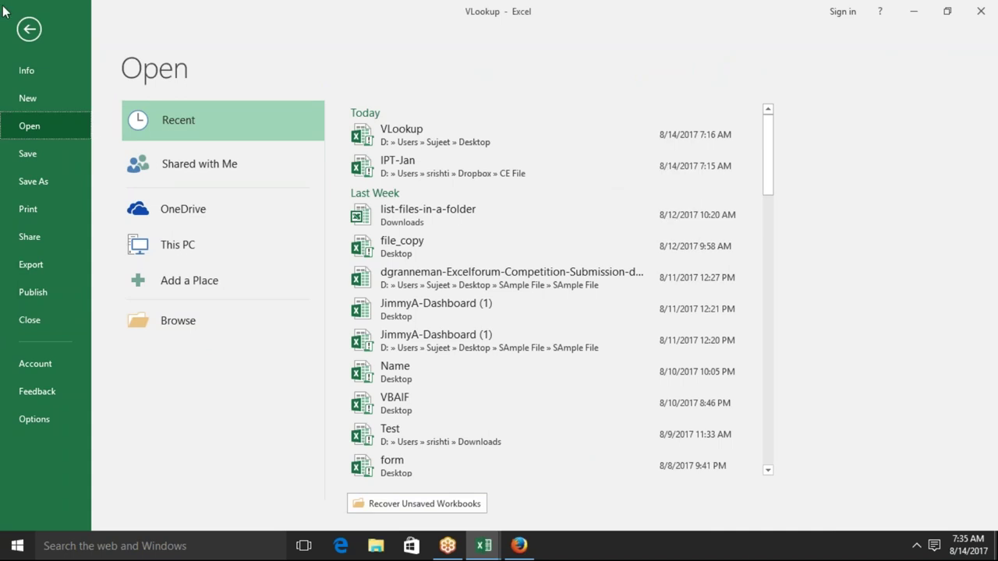
pyautogui.click(26, 32)
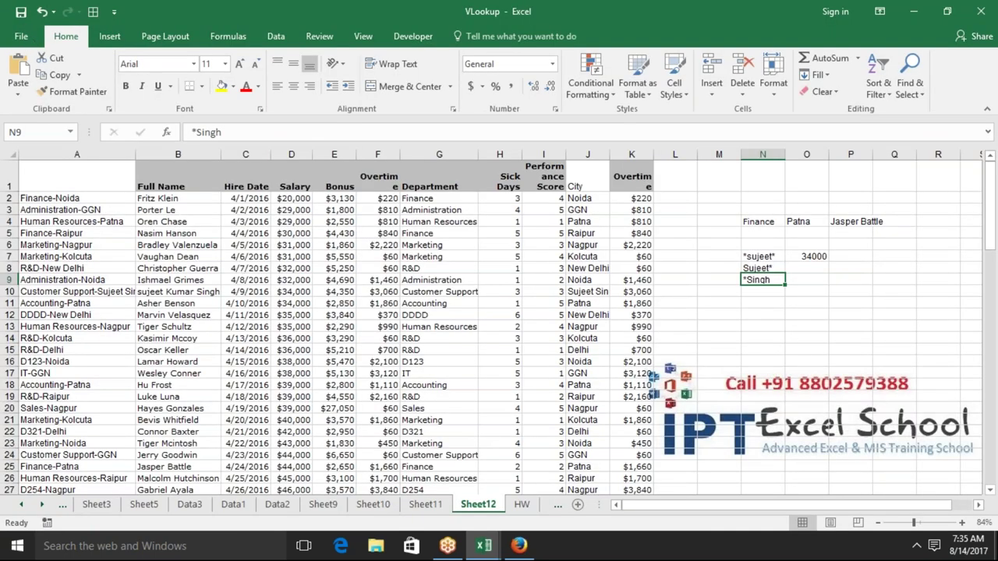
# Switch to Firefox and load Gmail from the address bar
pyautogui.click(518, 546)
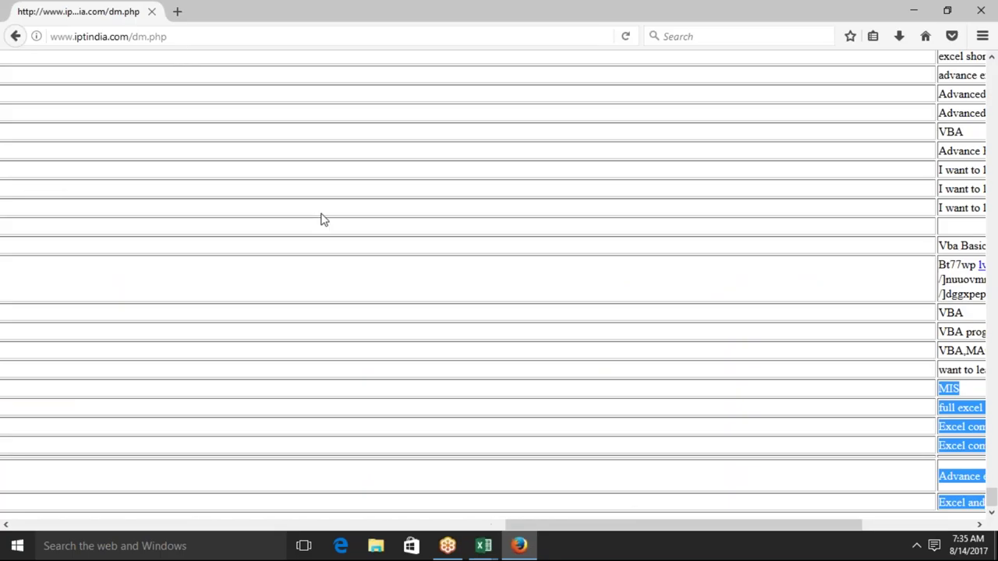
pyautogui.click(173, 37)
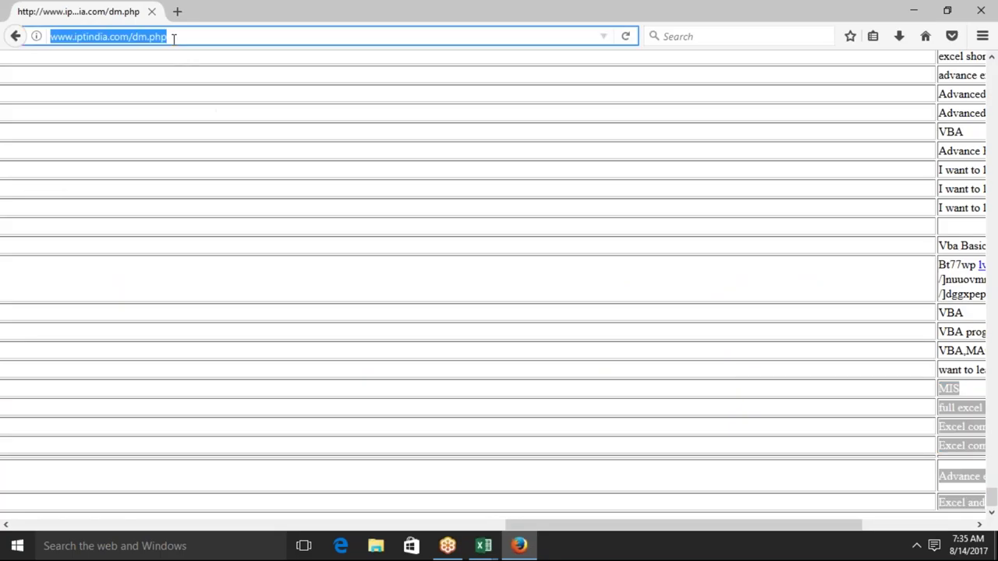
pyautogui.write('gm')
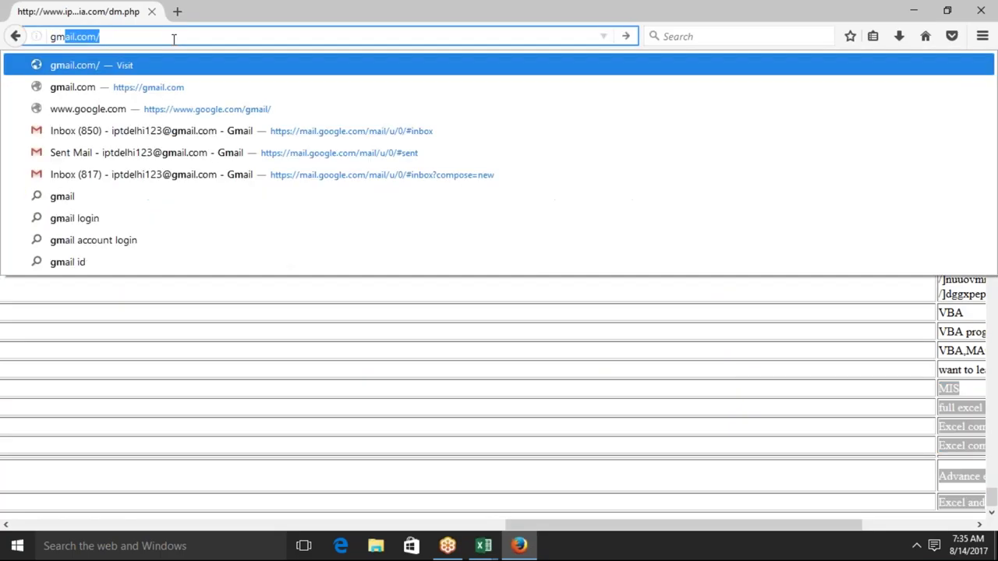
pyautogui.press('Return')
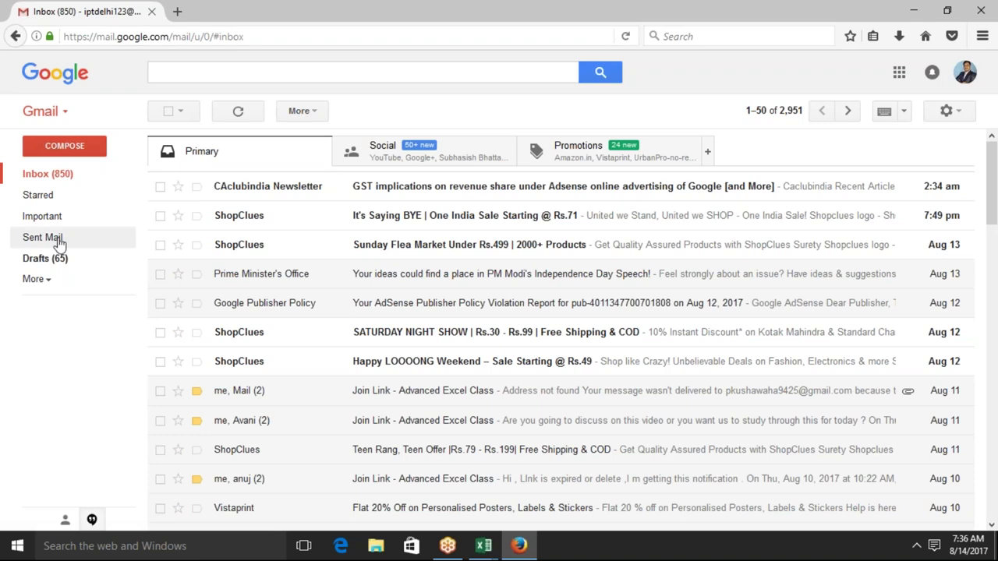
# Reply to all on the sent 'Join Link - Advanced Excel Class' message and begin attaching a file
pyautogui.click(58, 241)
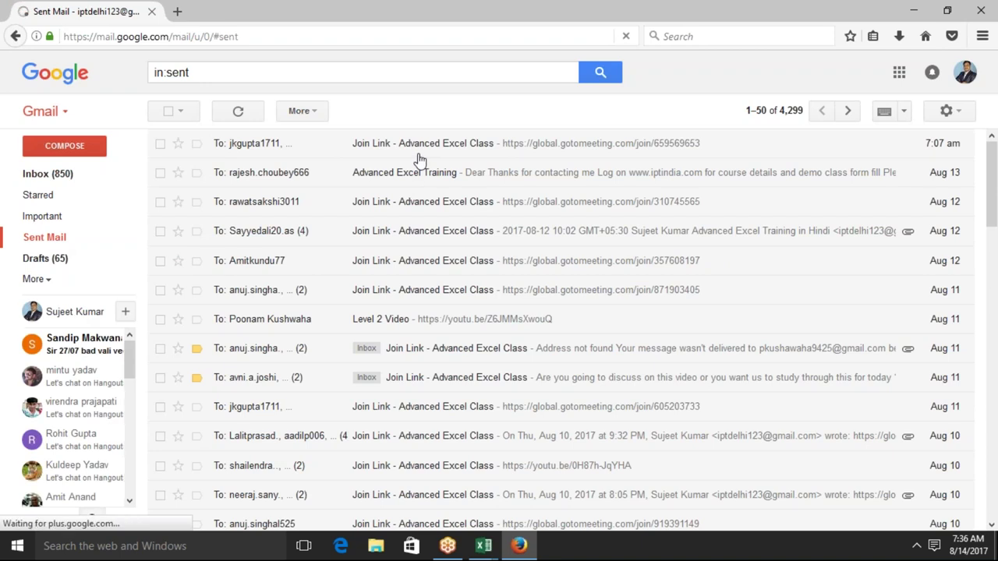
pyautogui.click(418, 156)
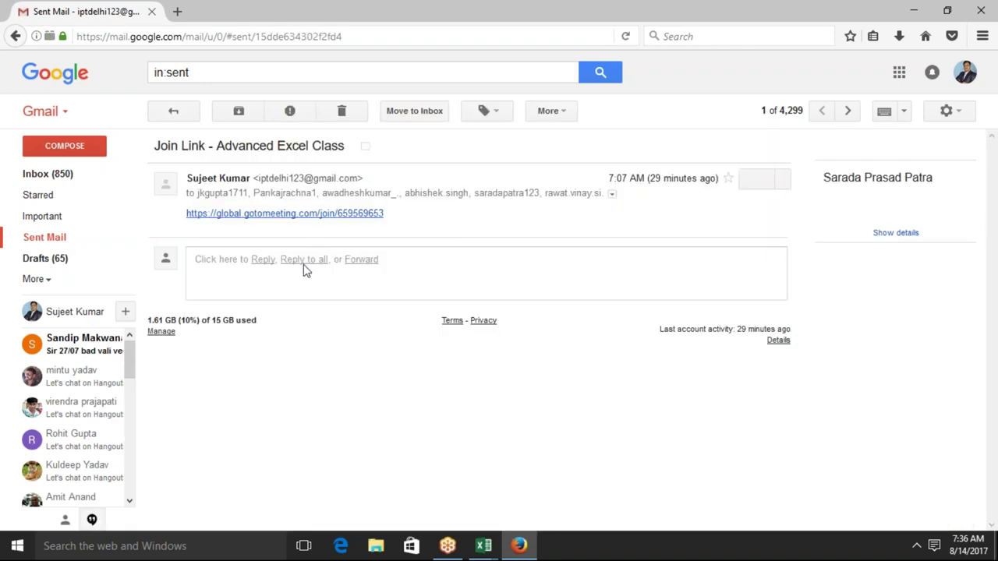
pyautogui.click(306, 261)
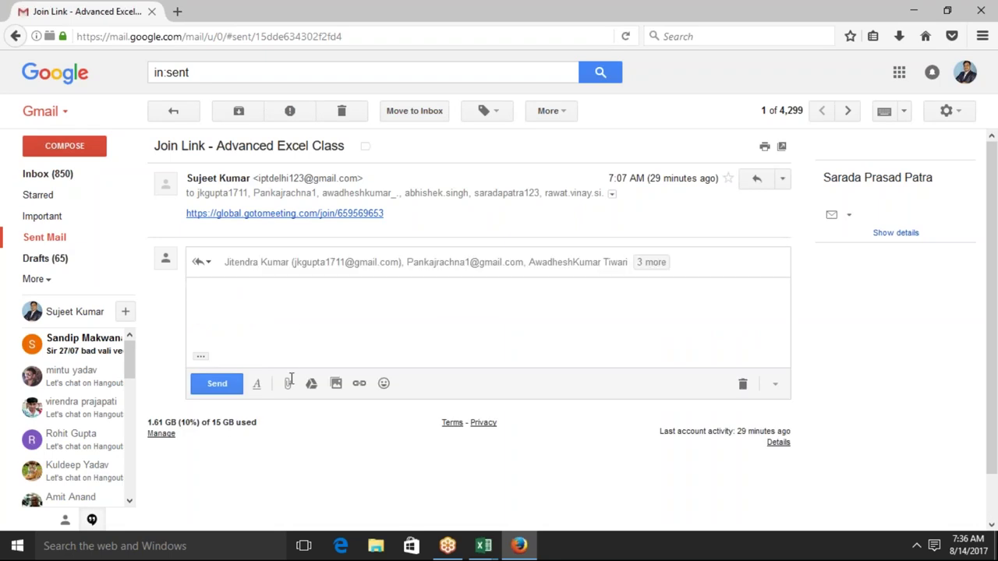
pyautogui.click(287, 382)
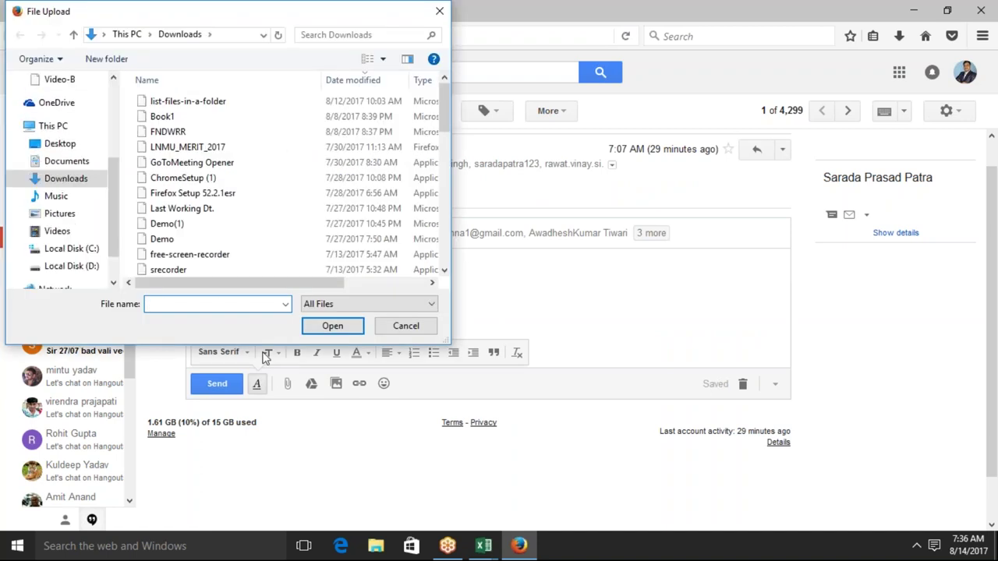
# Attach VLookup.xlsm using the pasted path and send the reply
pyautogui.hotkey('ctrl', 'v')
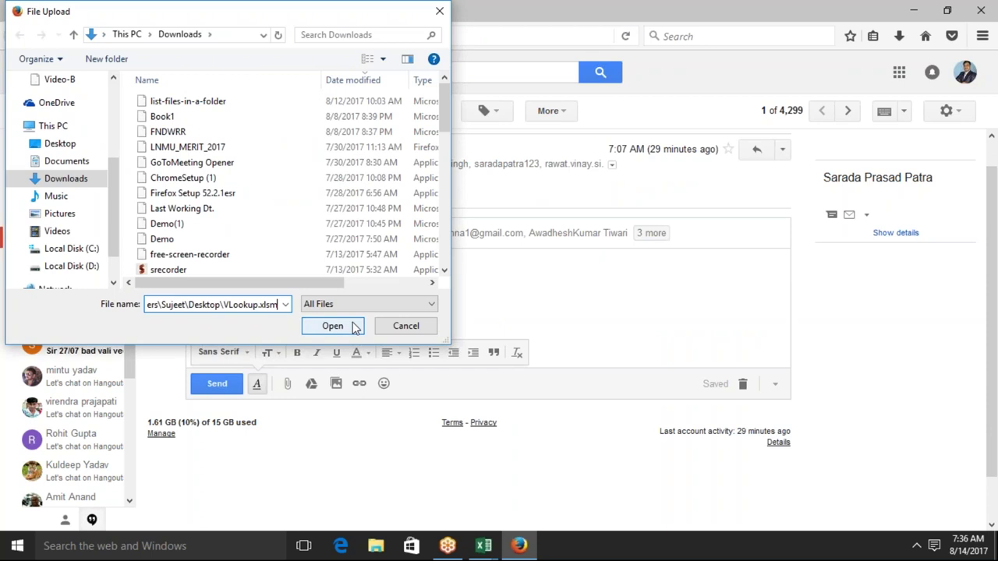
pyautogui.click(352, 326)
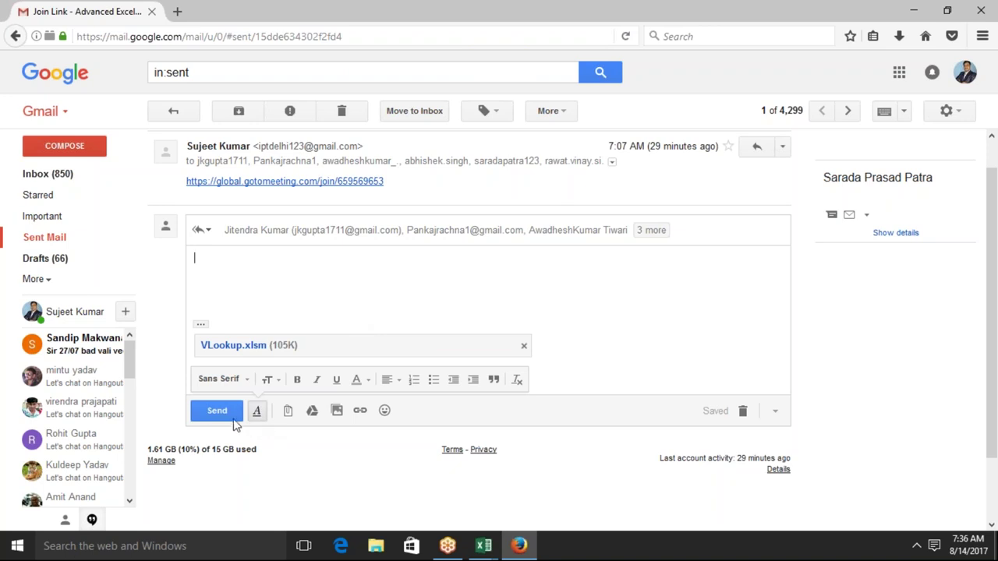
pyautogui.click(210, 415)
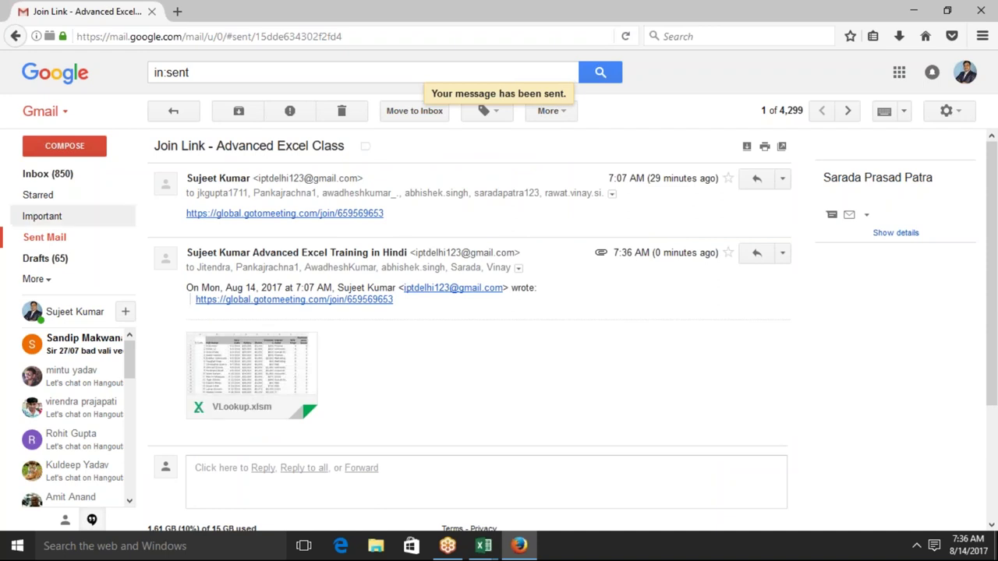
# Return to the Gmail inbox and close the Firefox window
pyautogui.click(78, 174)
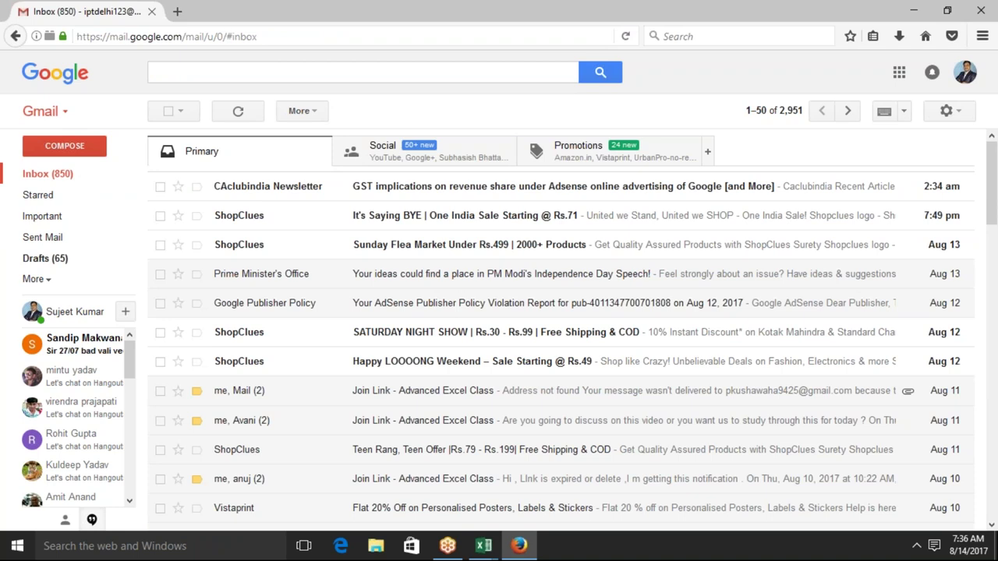
pyautogui.click(151, 12)
pyautogui.click(250, 256)
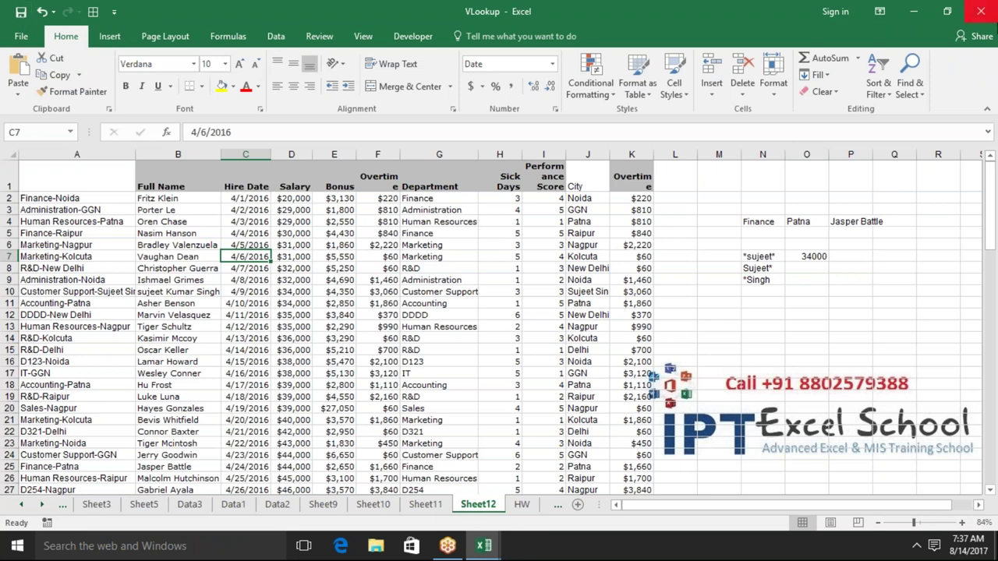
# Close VLookup.xlsm, save IPT-Jan, browse Data's external-data sources, then show the desktop
pyautogui.click(980, 11)
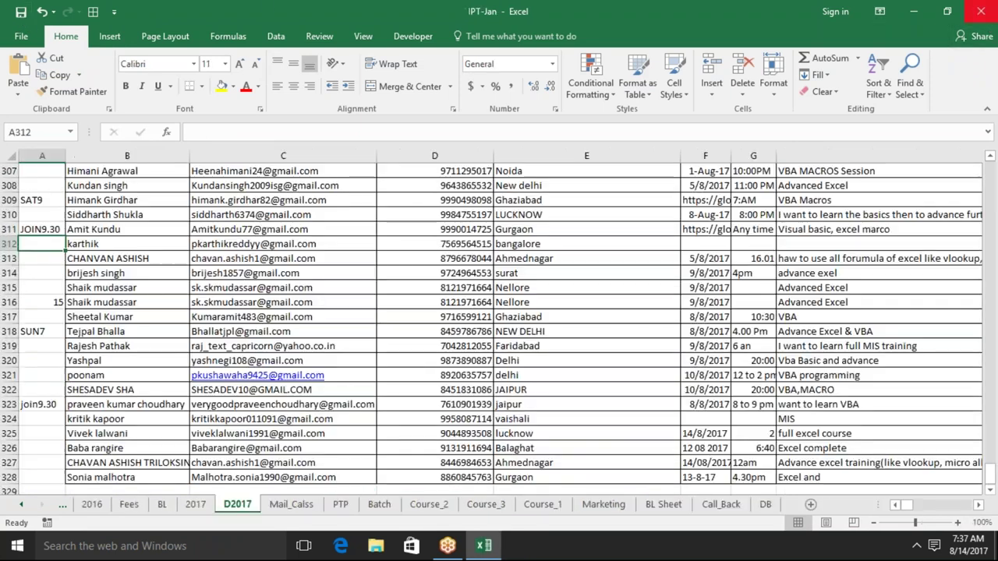
pyautogui.click(21, 12)
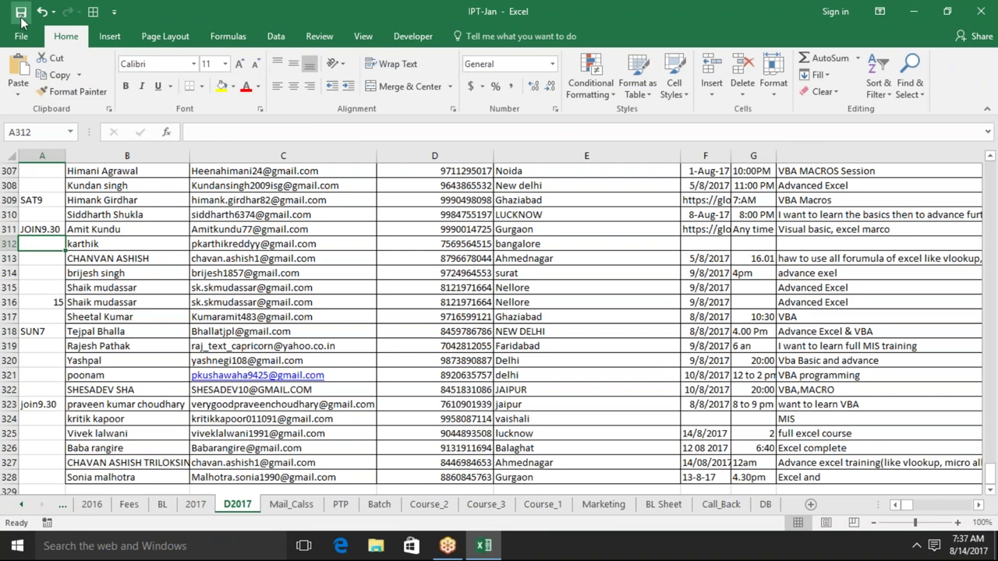
pyautogui.click(276, 36)
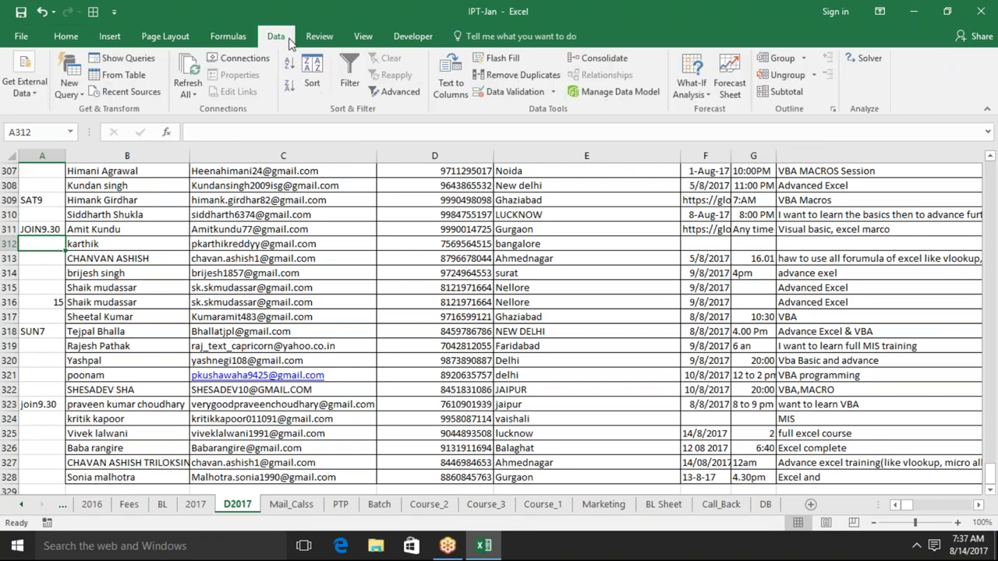
pyautogui.click(22, 87)
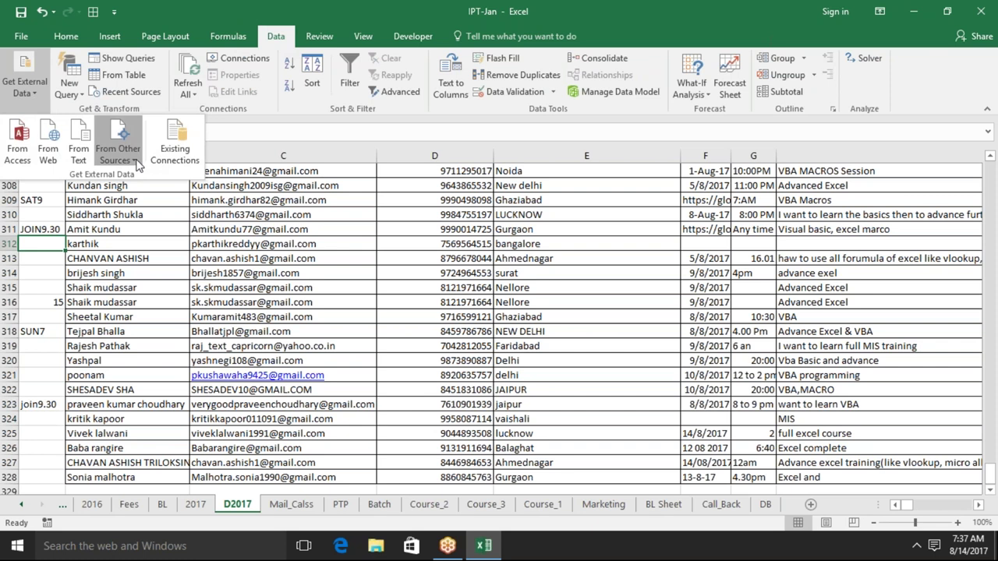
pyautogui.click(118, 144)
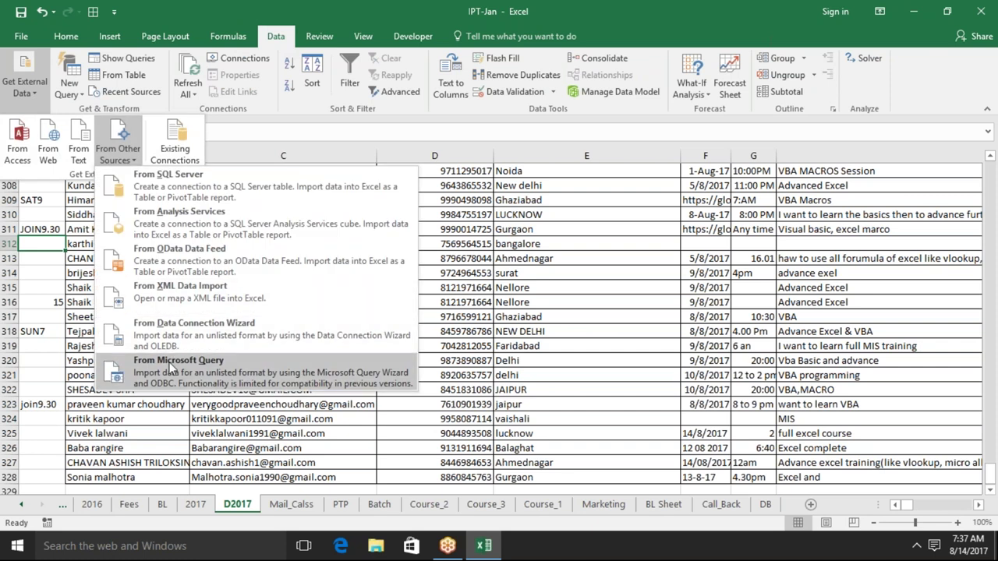
pyautogui.click(557, 265)
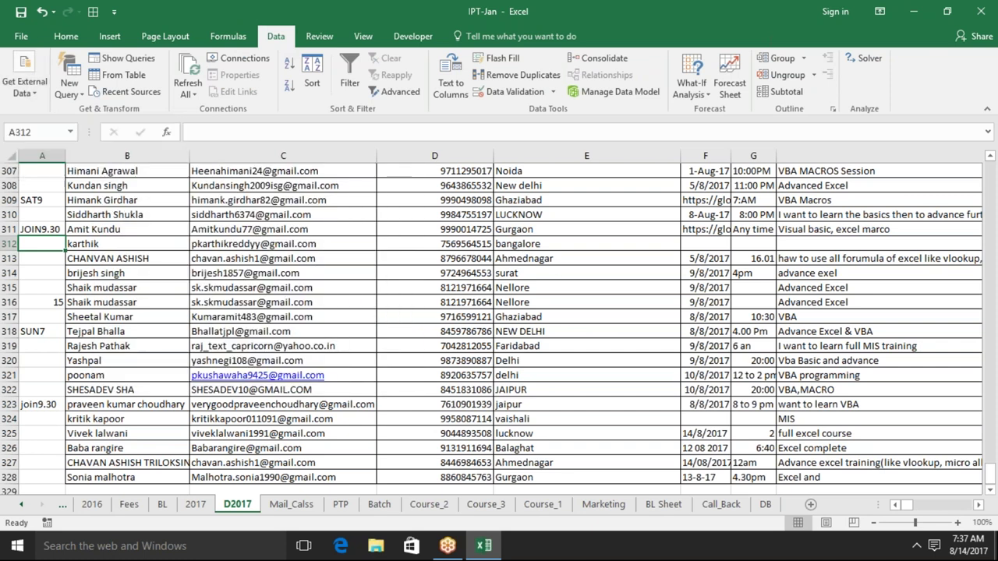
pyautogui.press('super+d')
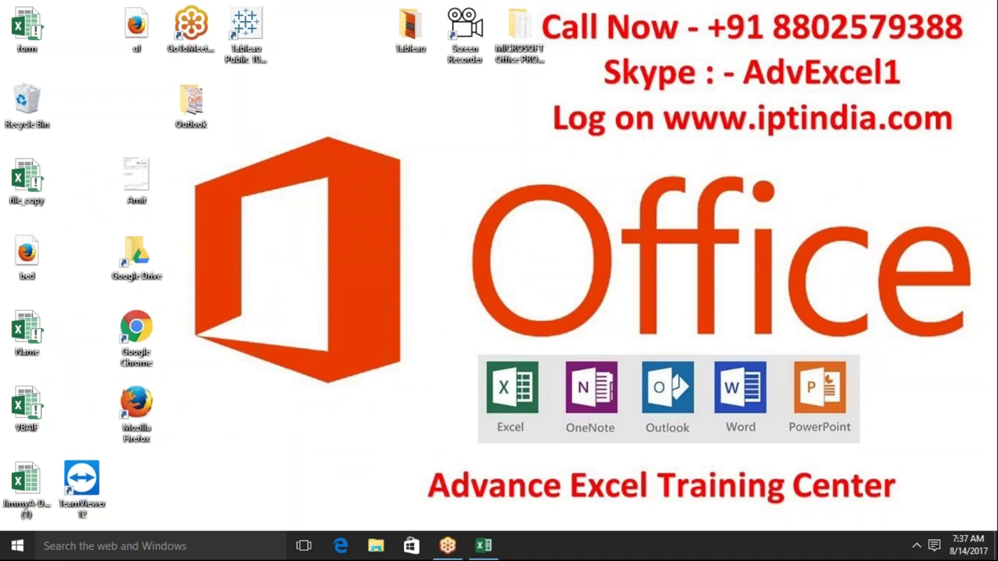